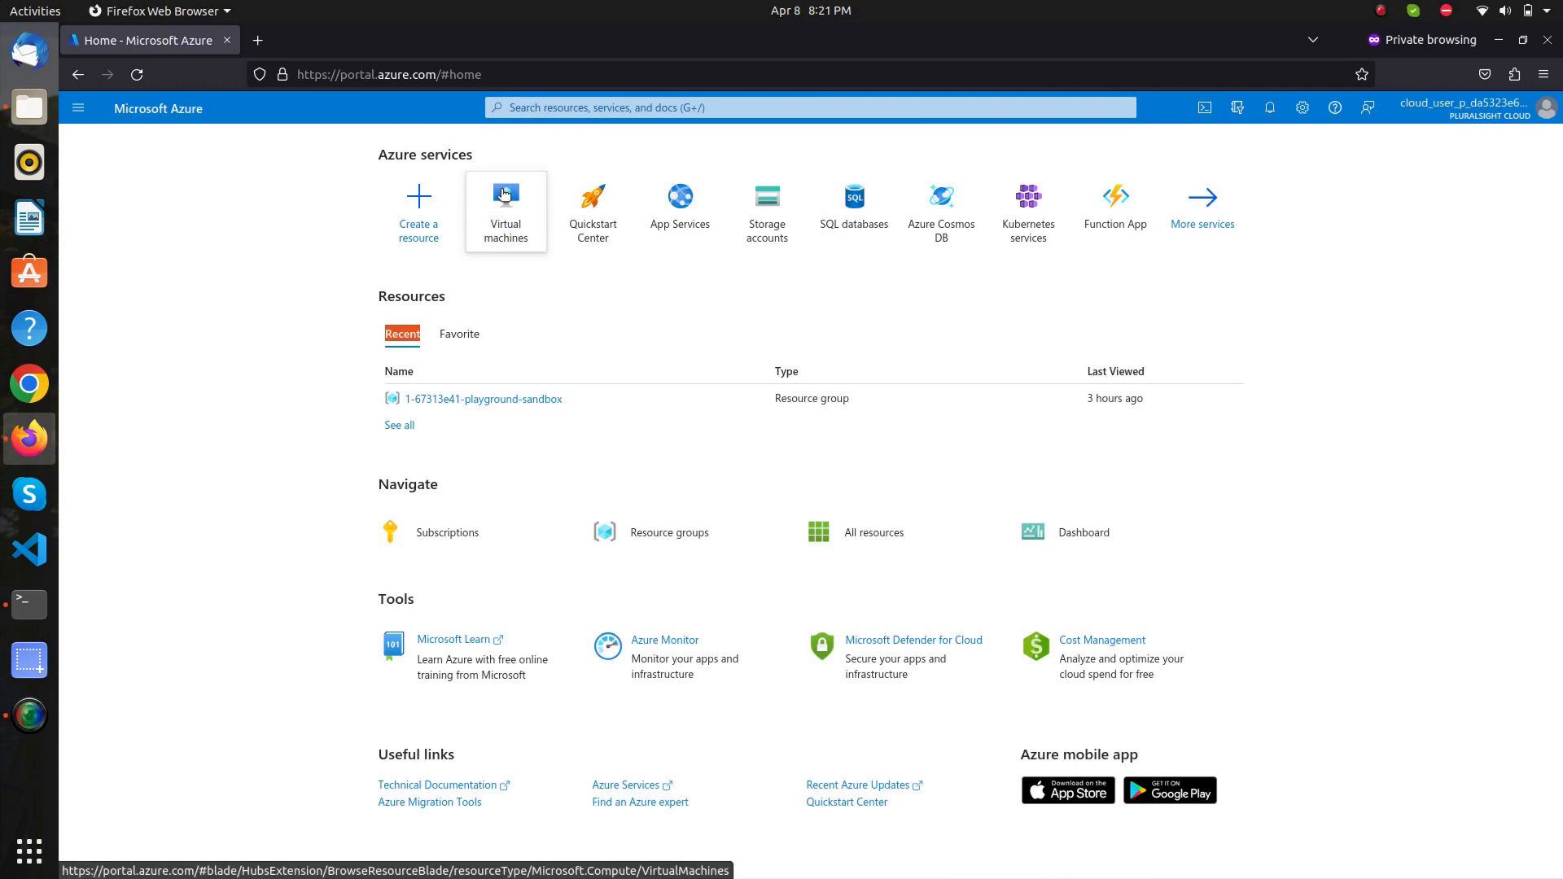
Start creating a new Azure virtual machine from the virtual machines list
left_click(502, 193)
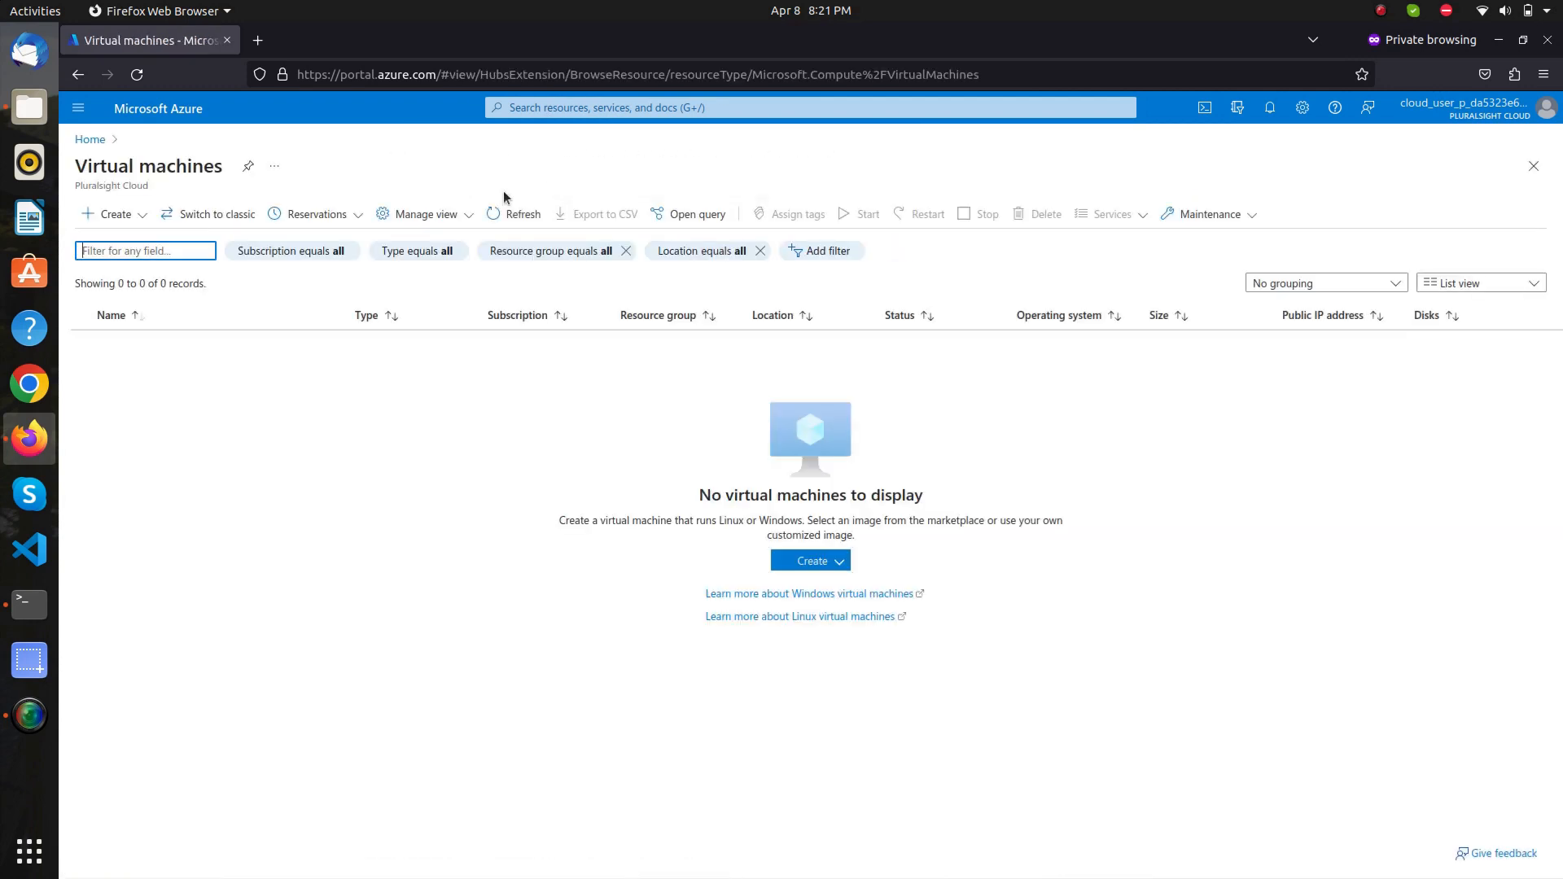
left_click(143, 218)
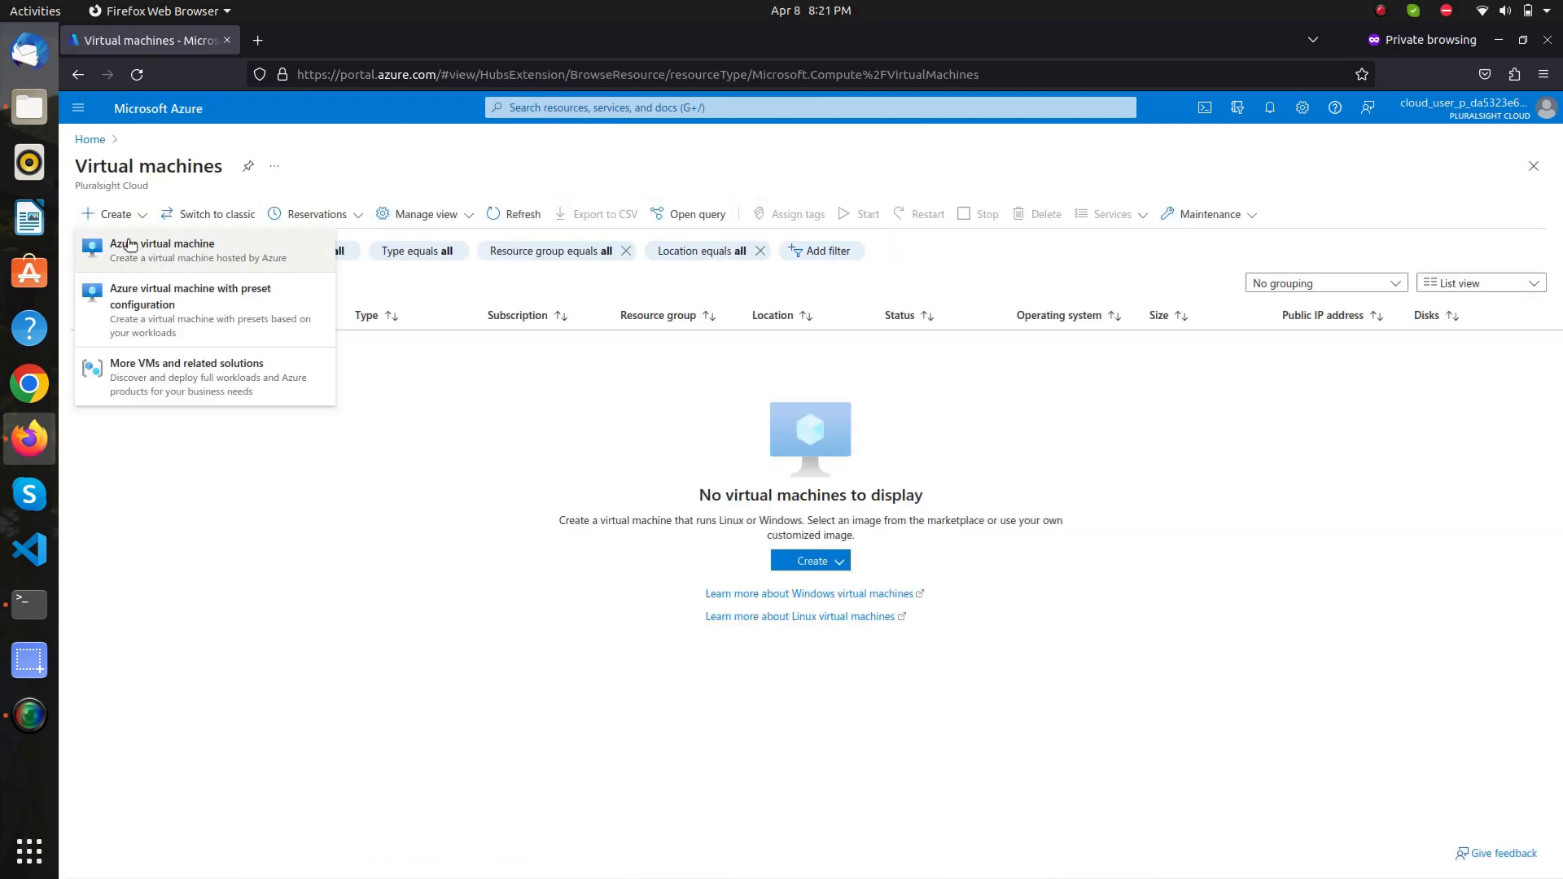
left_click(134, 258)
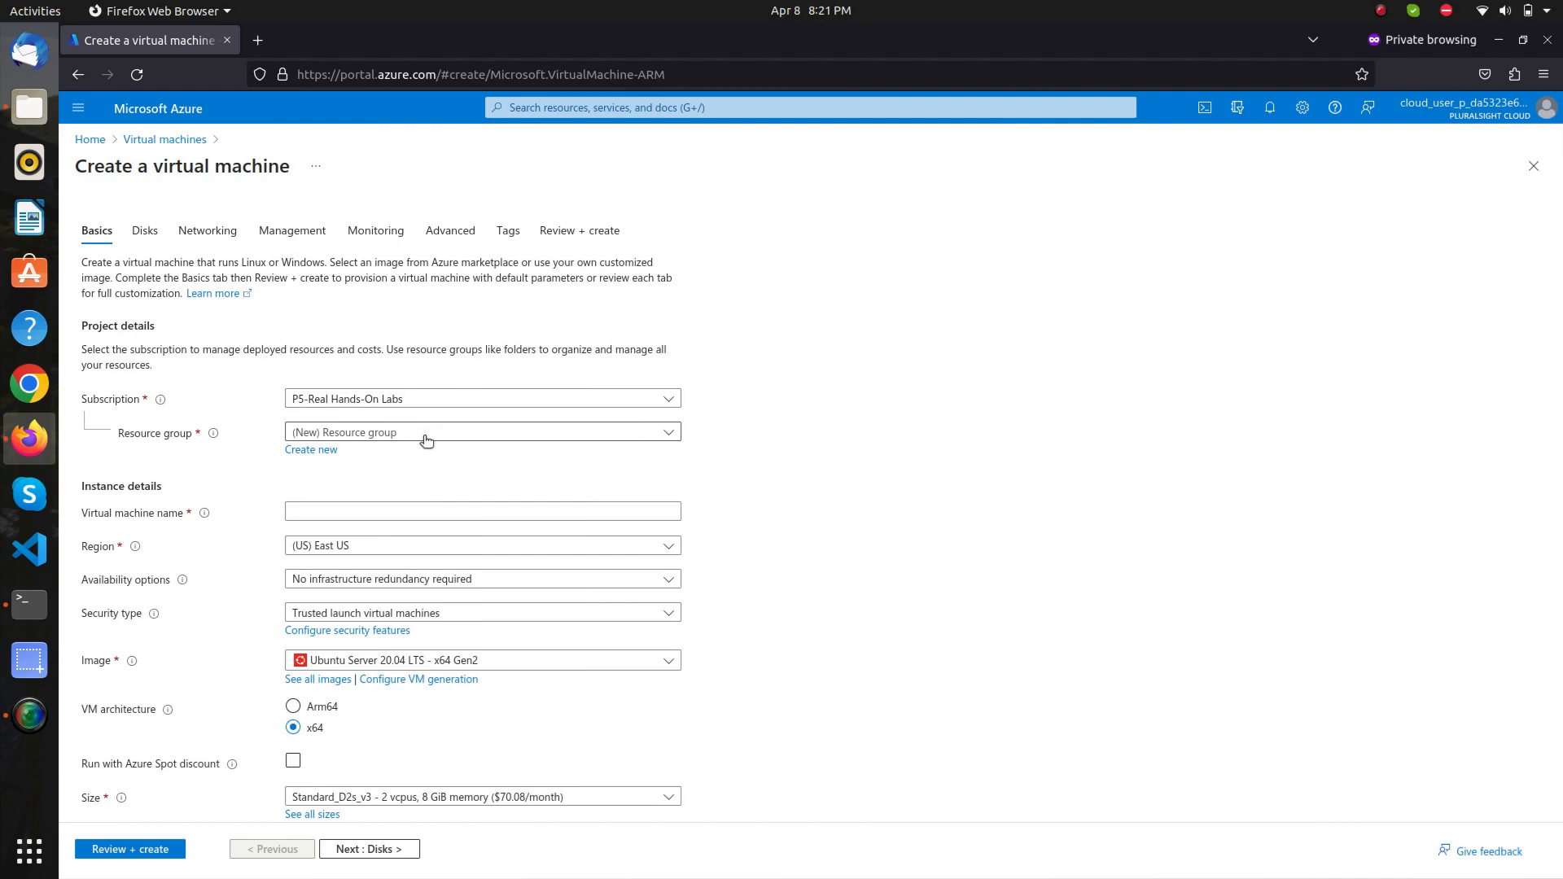
Assign the virtual machine to the 1-67313e41-playground-sandbox resource group and name it SimACB
left_click(425, 440)
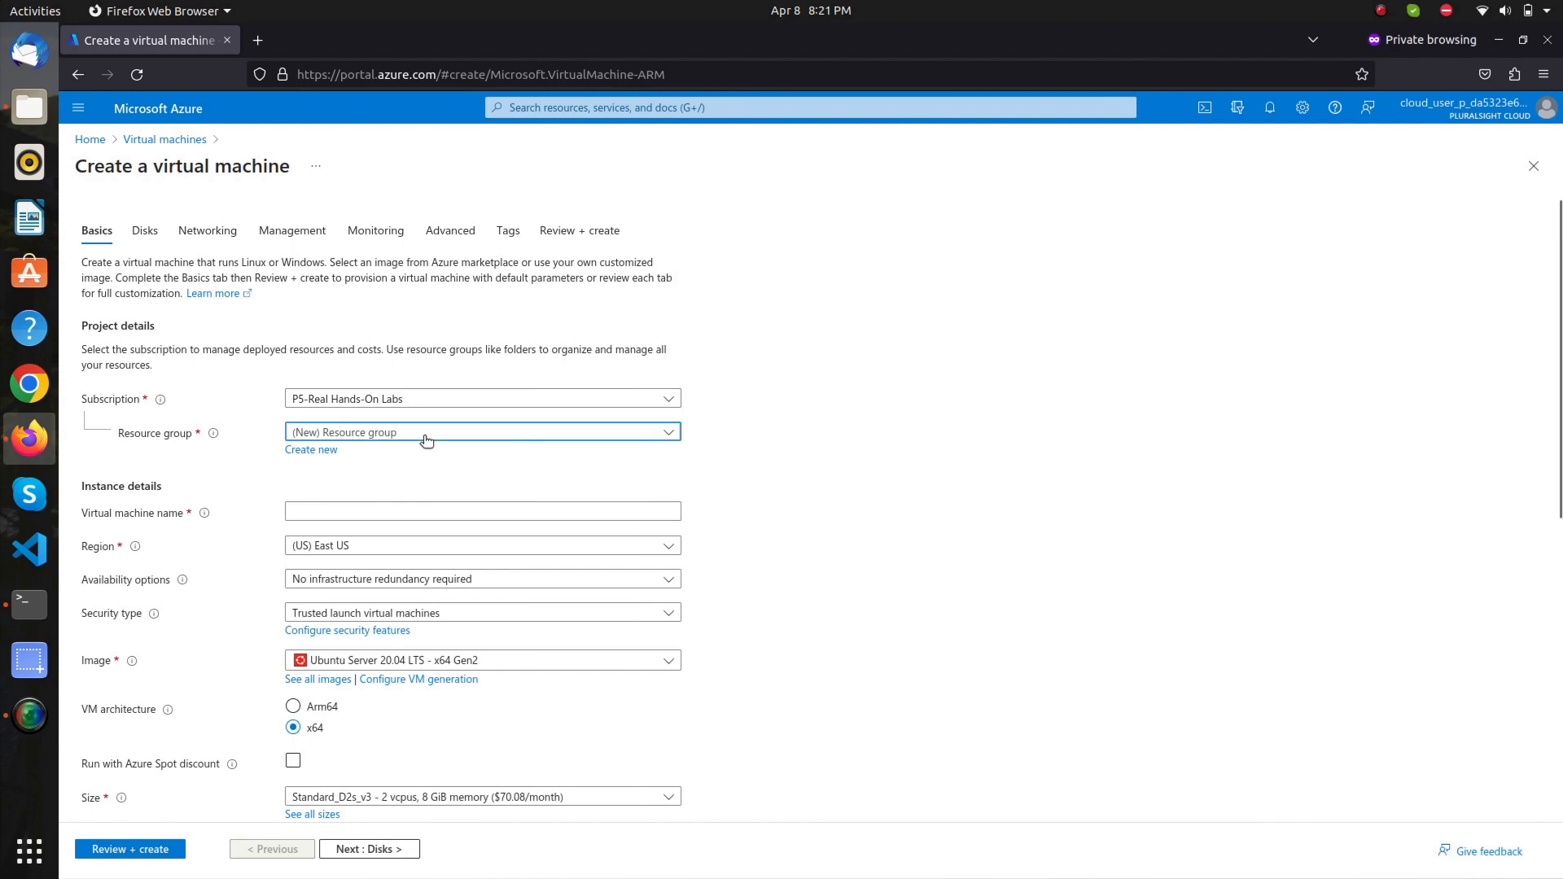
left_click(432, 472)
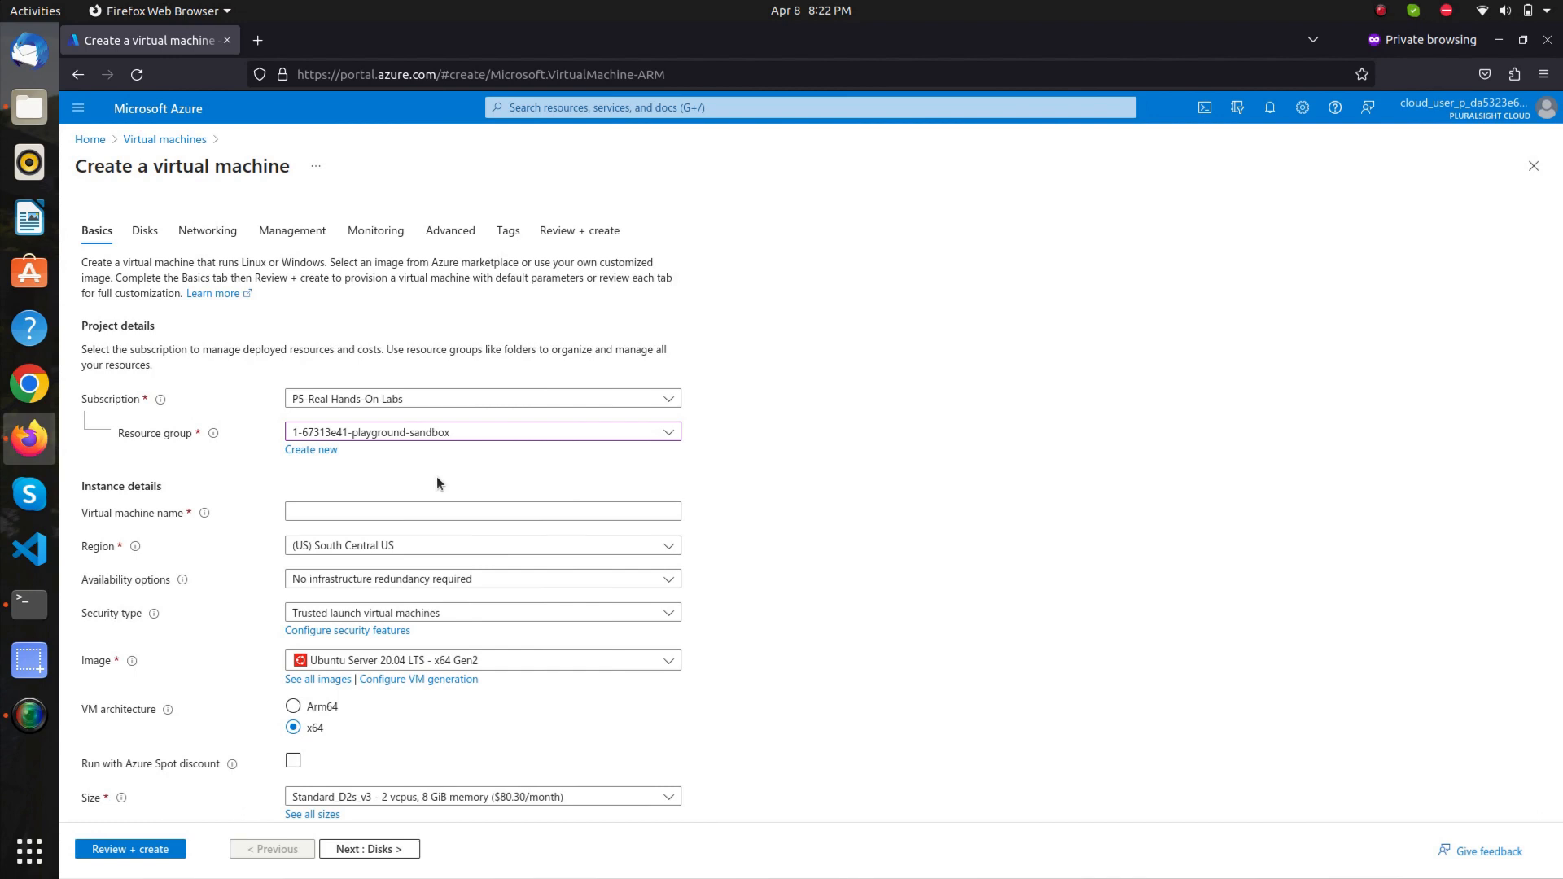
left_click(437, 507)
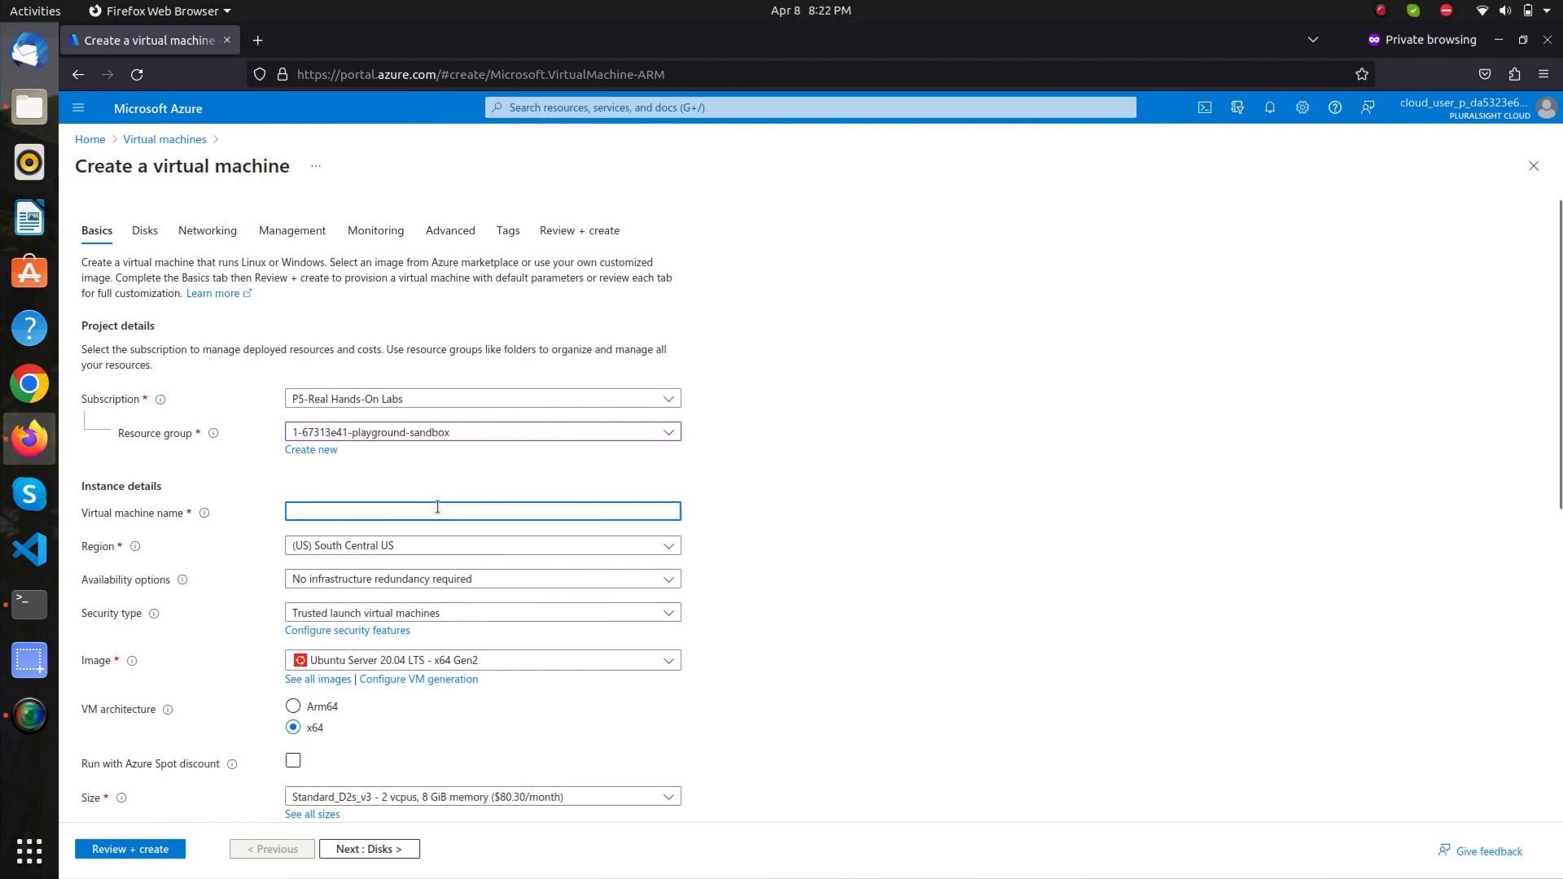
type("Sim")
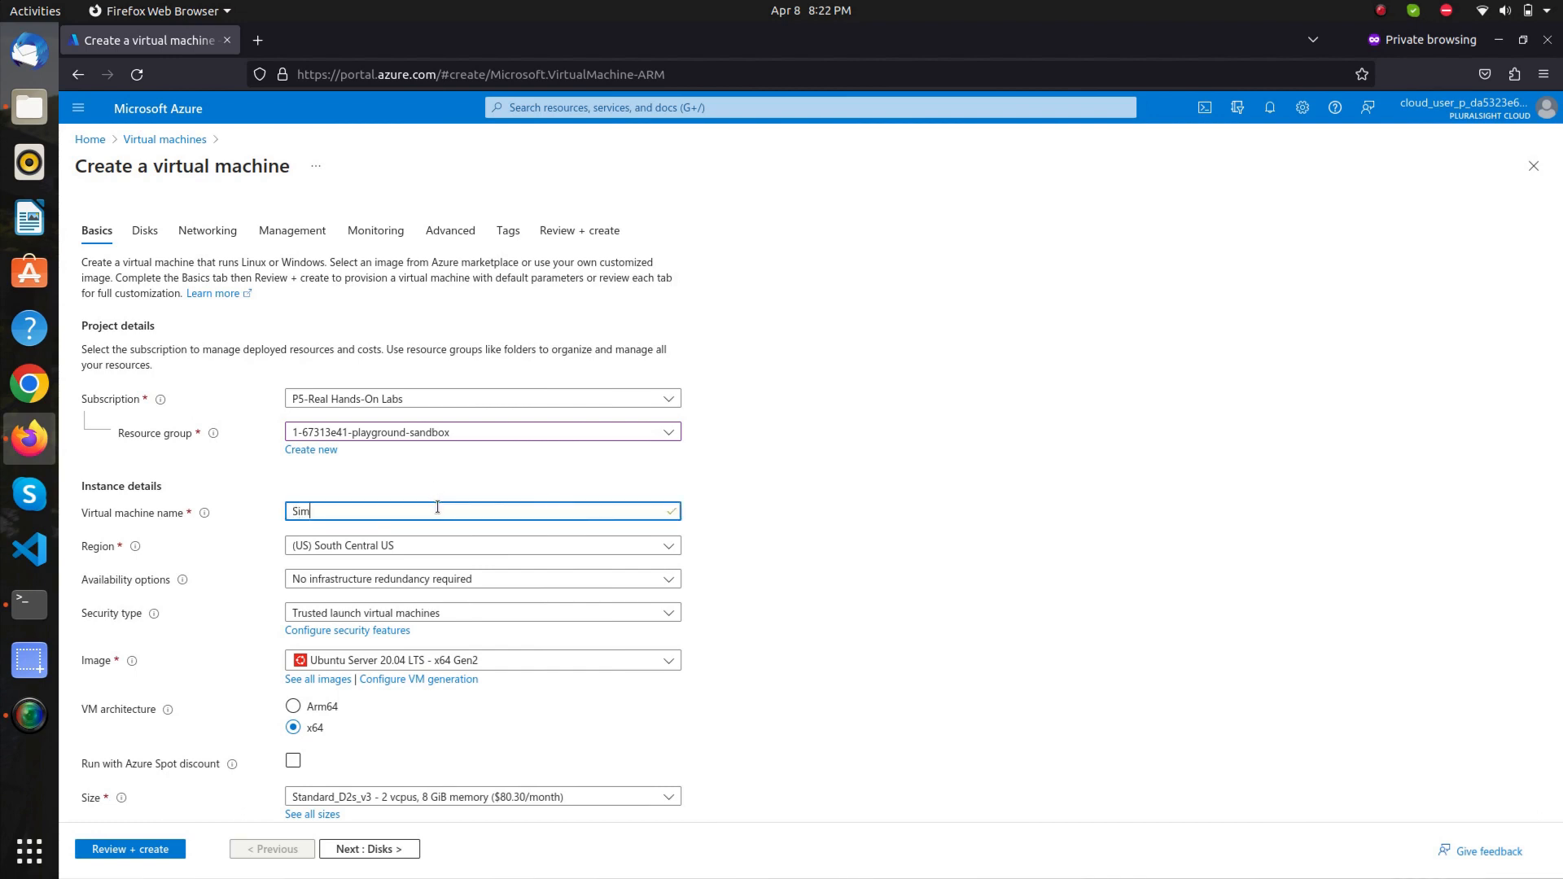
type("ACB")
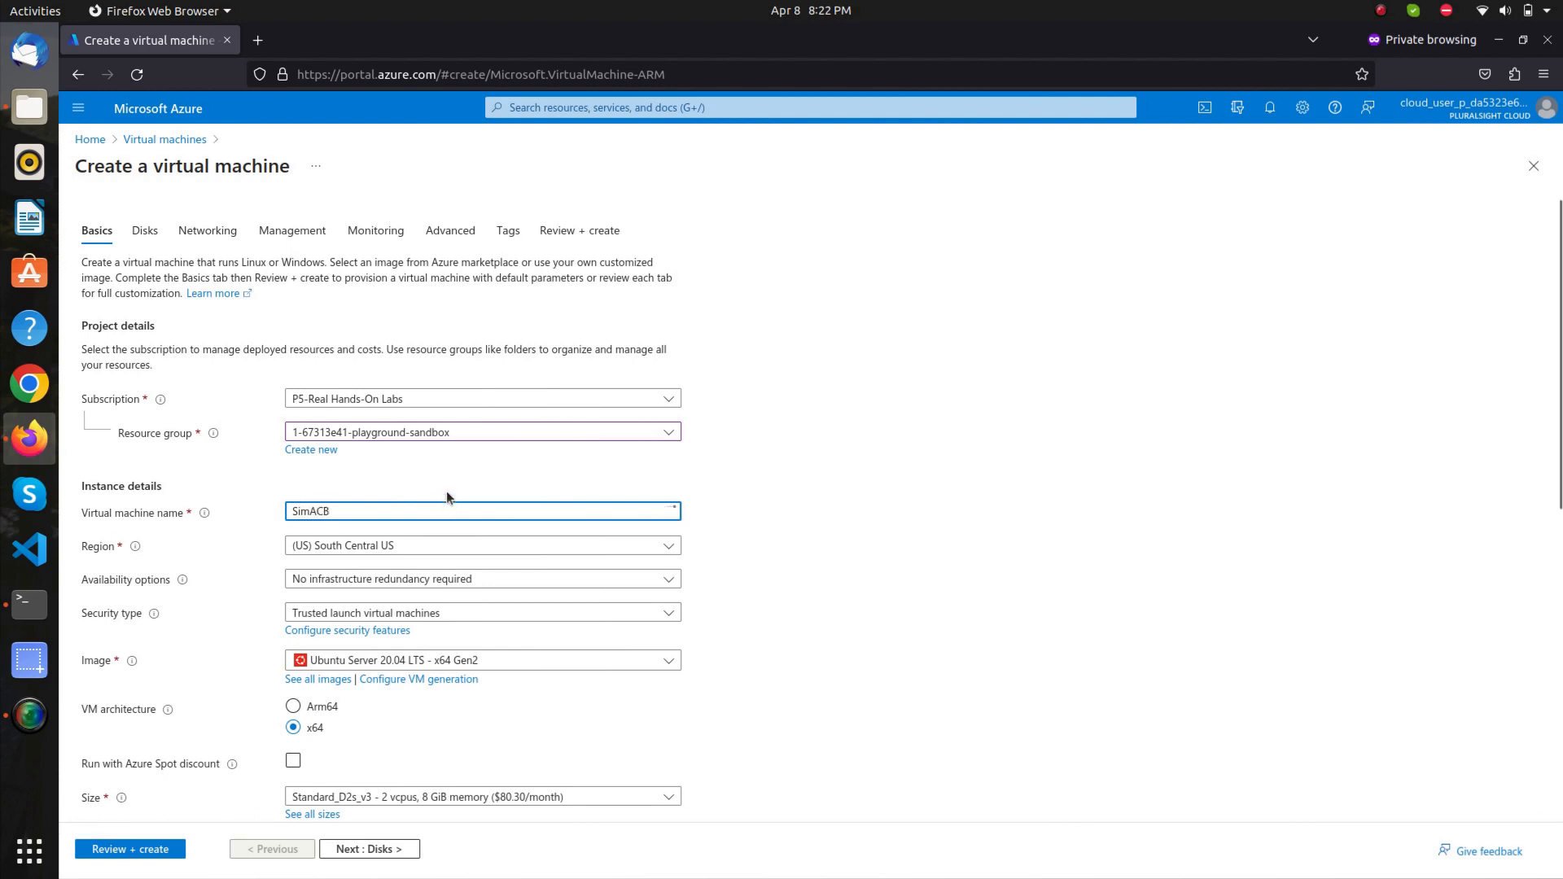
left_click(446, 471)
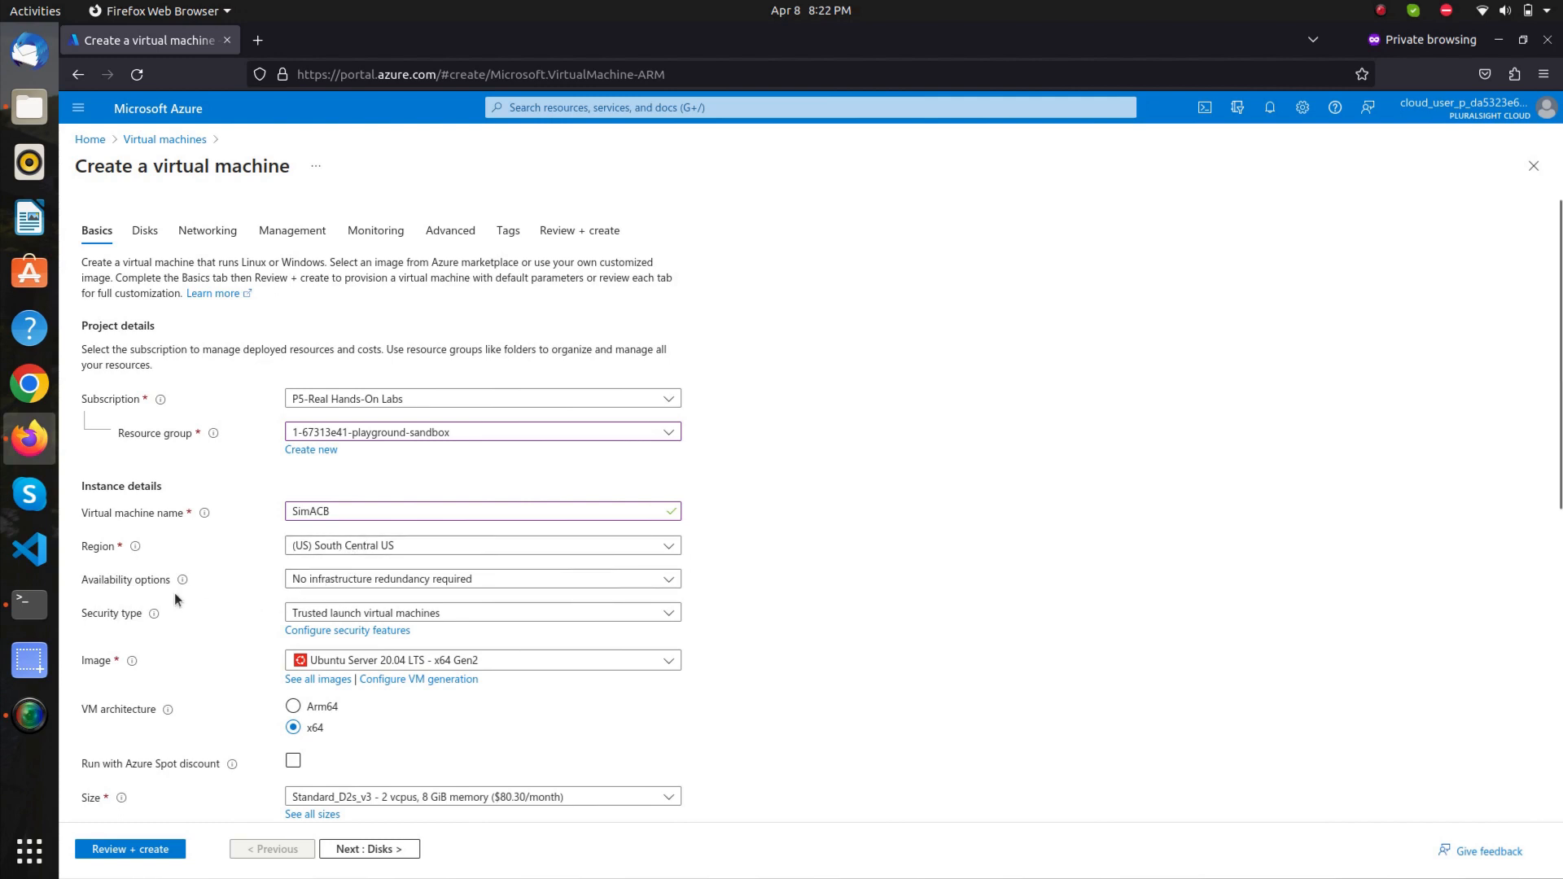
Examine the choices offered for availability options, security type and operating system image without changing them
mouse_move(182, 580)
scroll(289, 606, "down", 3)
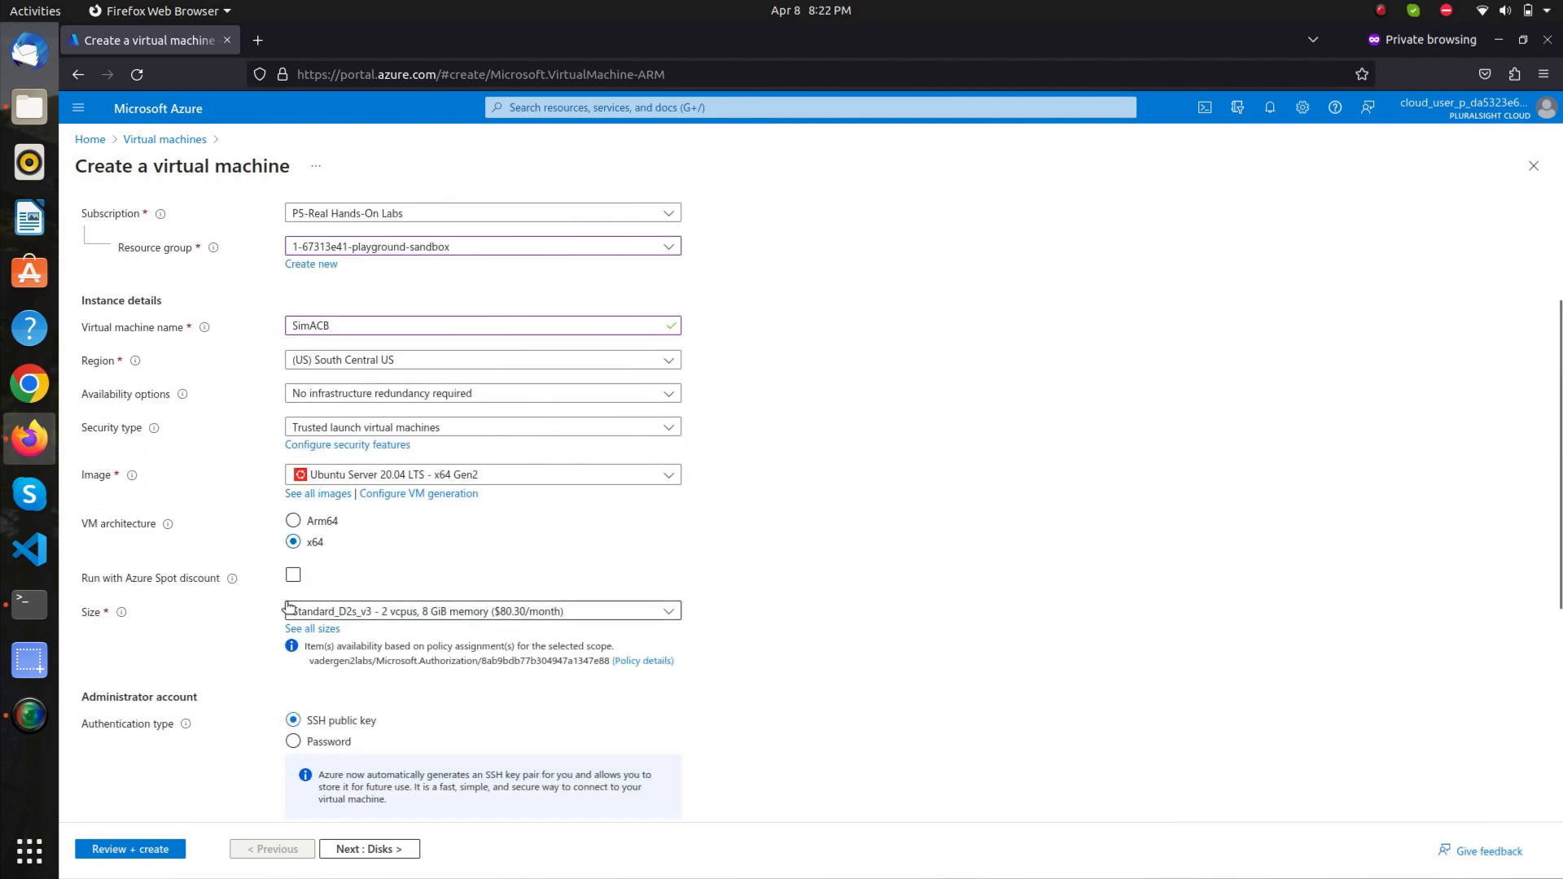
left_click(415, 396)
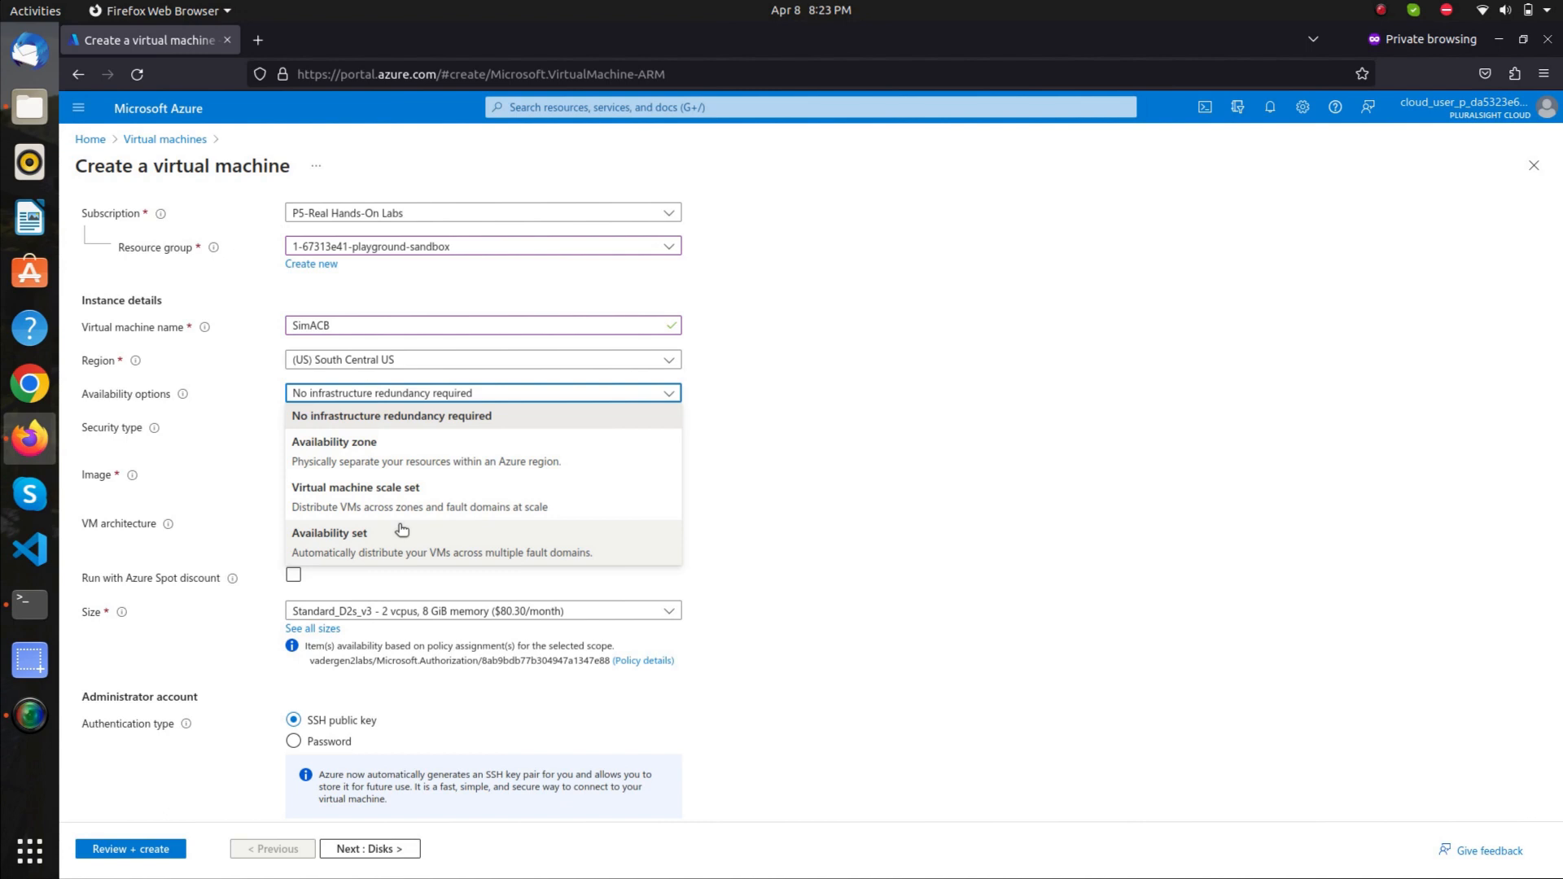
left_click(237, 450)
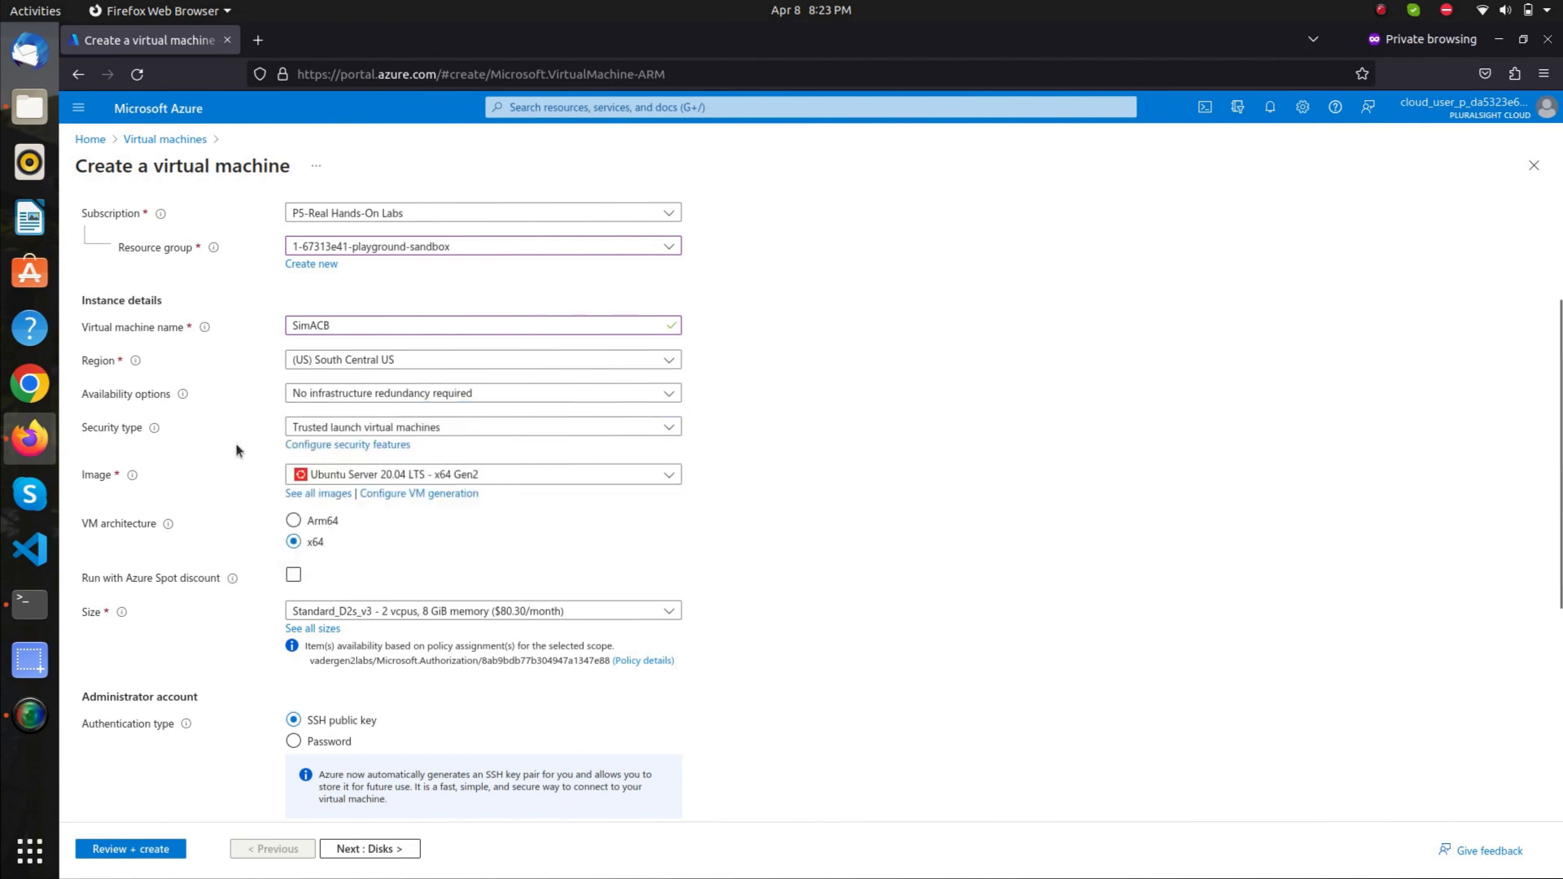
left_click(417, 434)
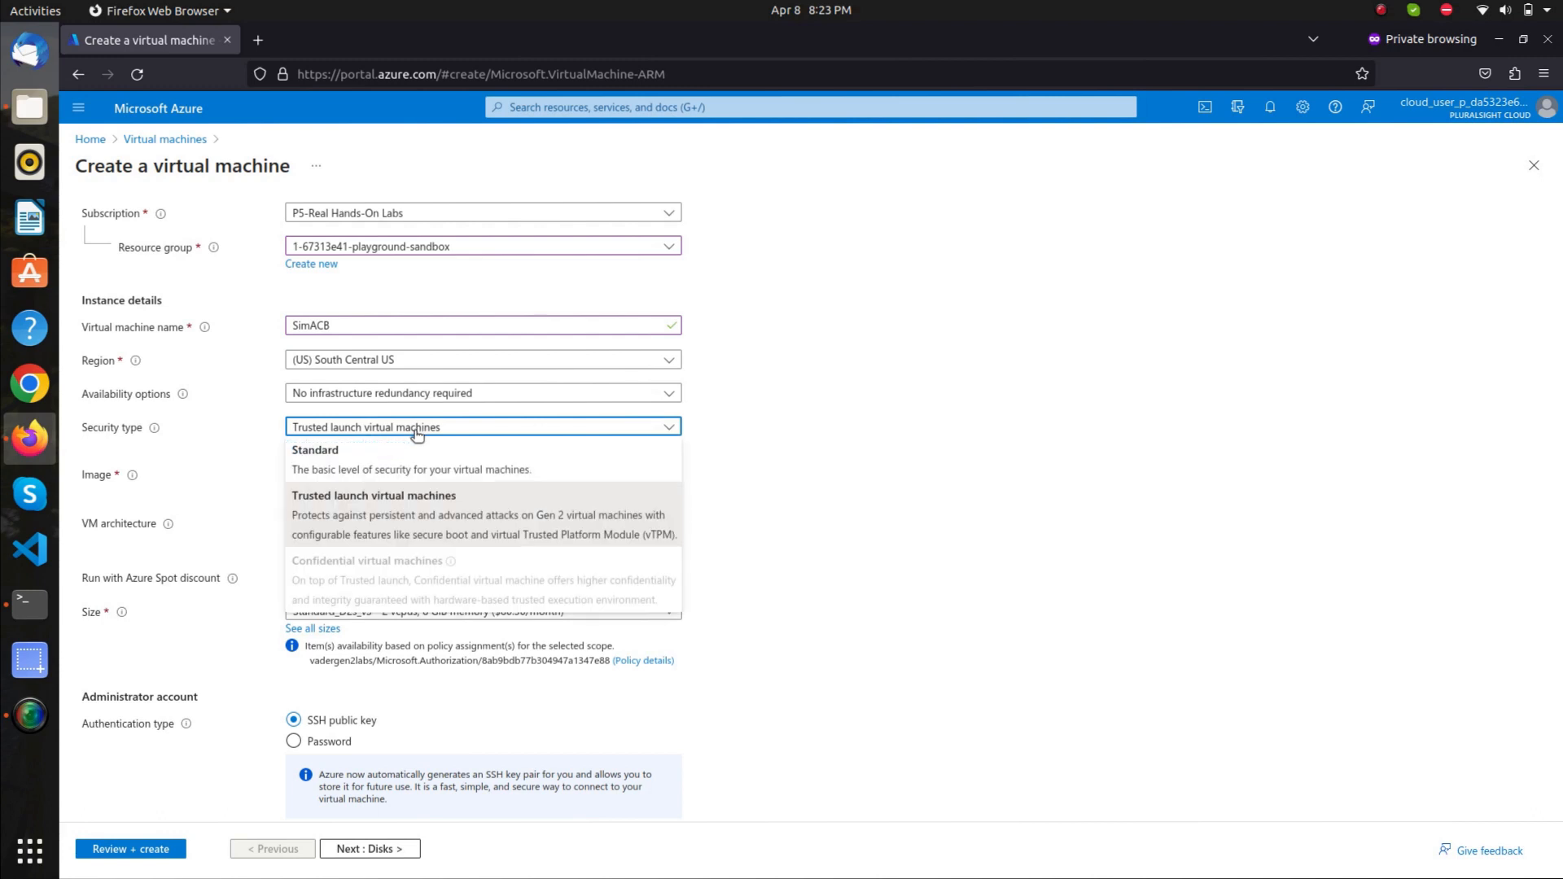
left_click(417, 434)
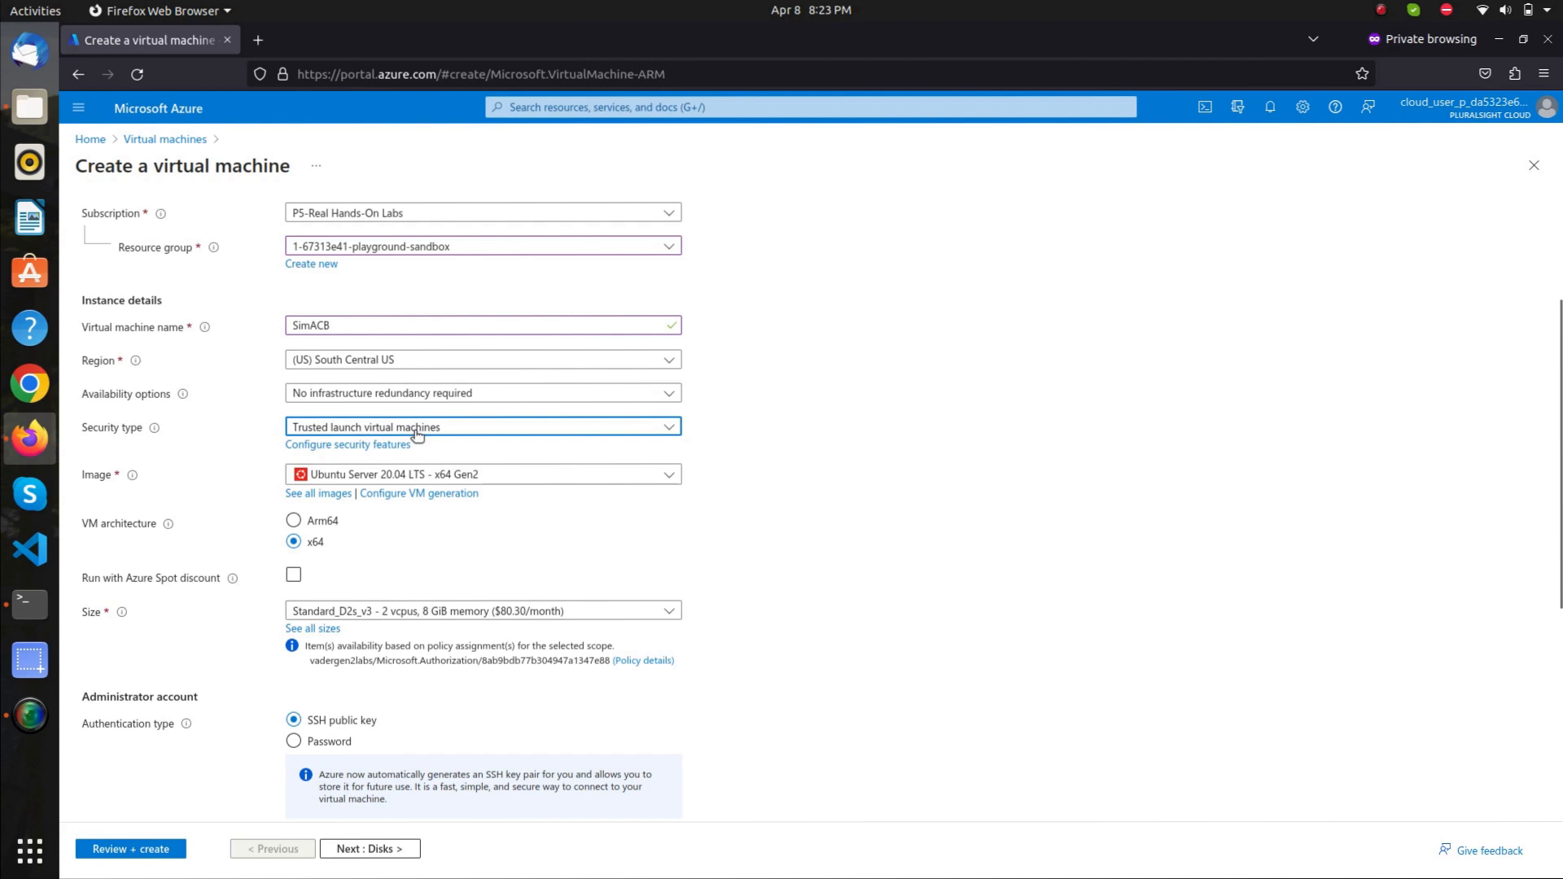
left_click(544, 479)
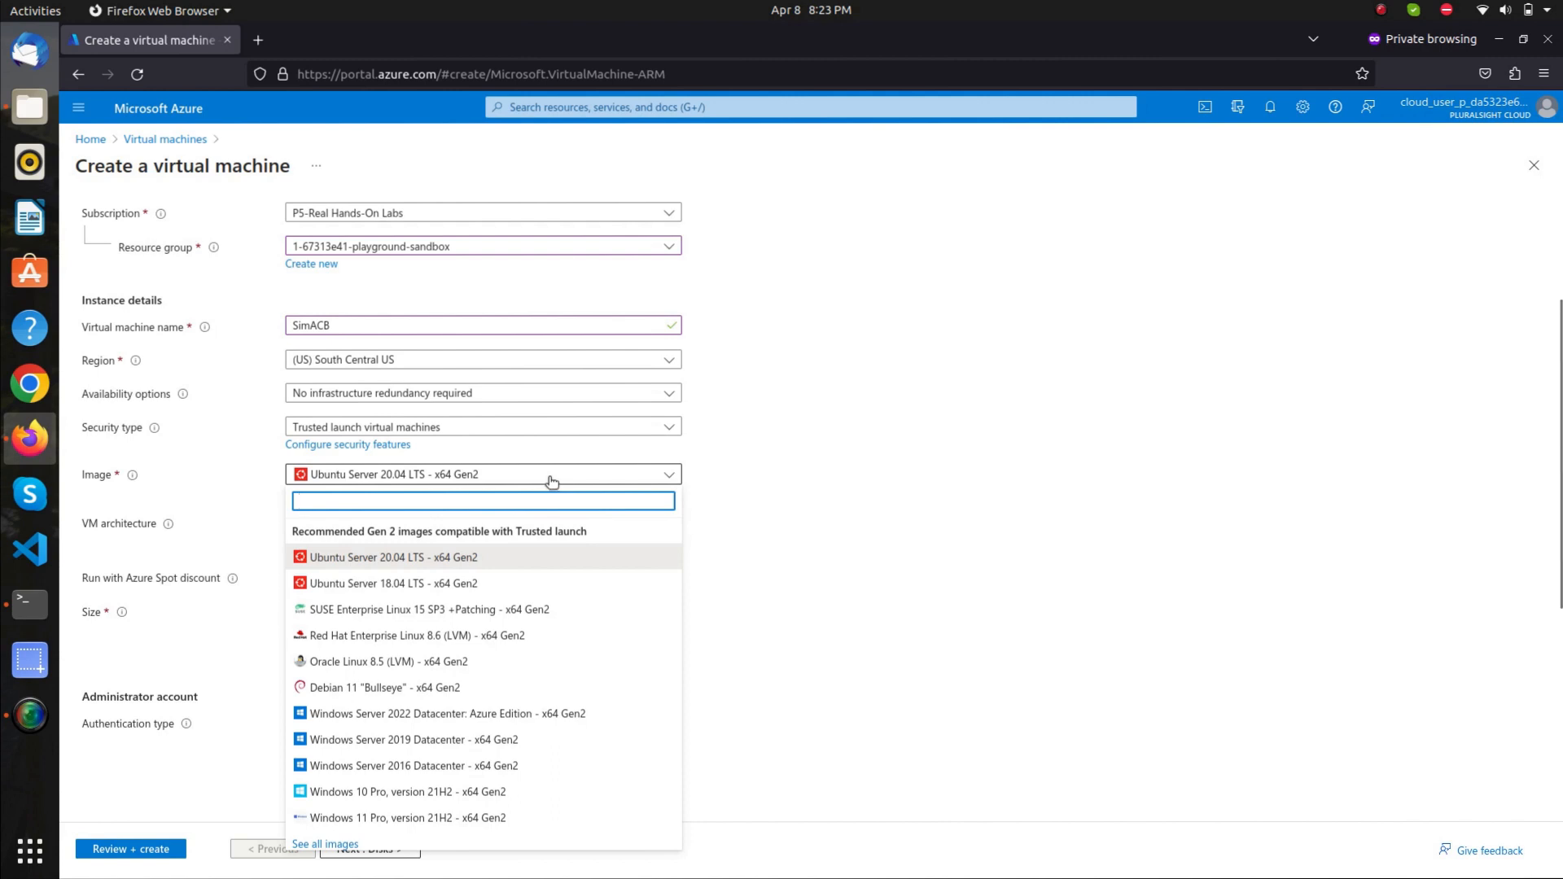
left_click(775, 493)
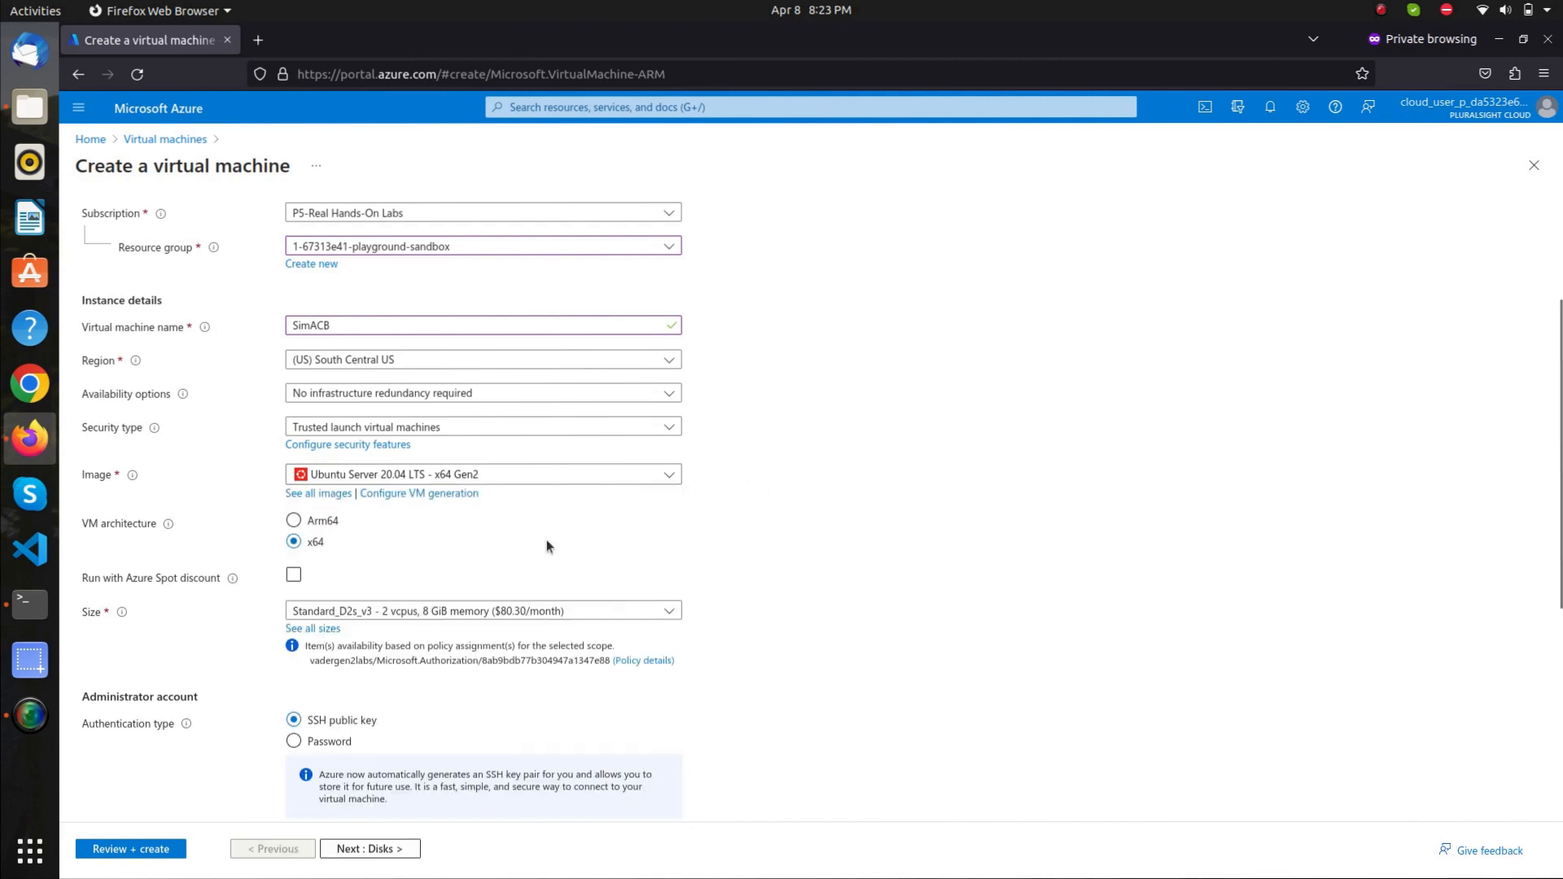
Look through the full list of VM sizes and confirm D2s_v3 as the machine's size
scroll(548, 544, "down", 2)
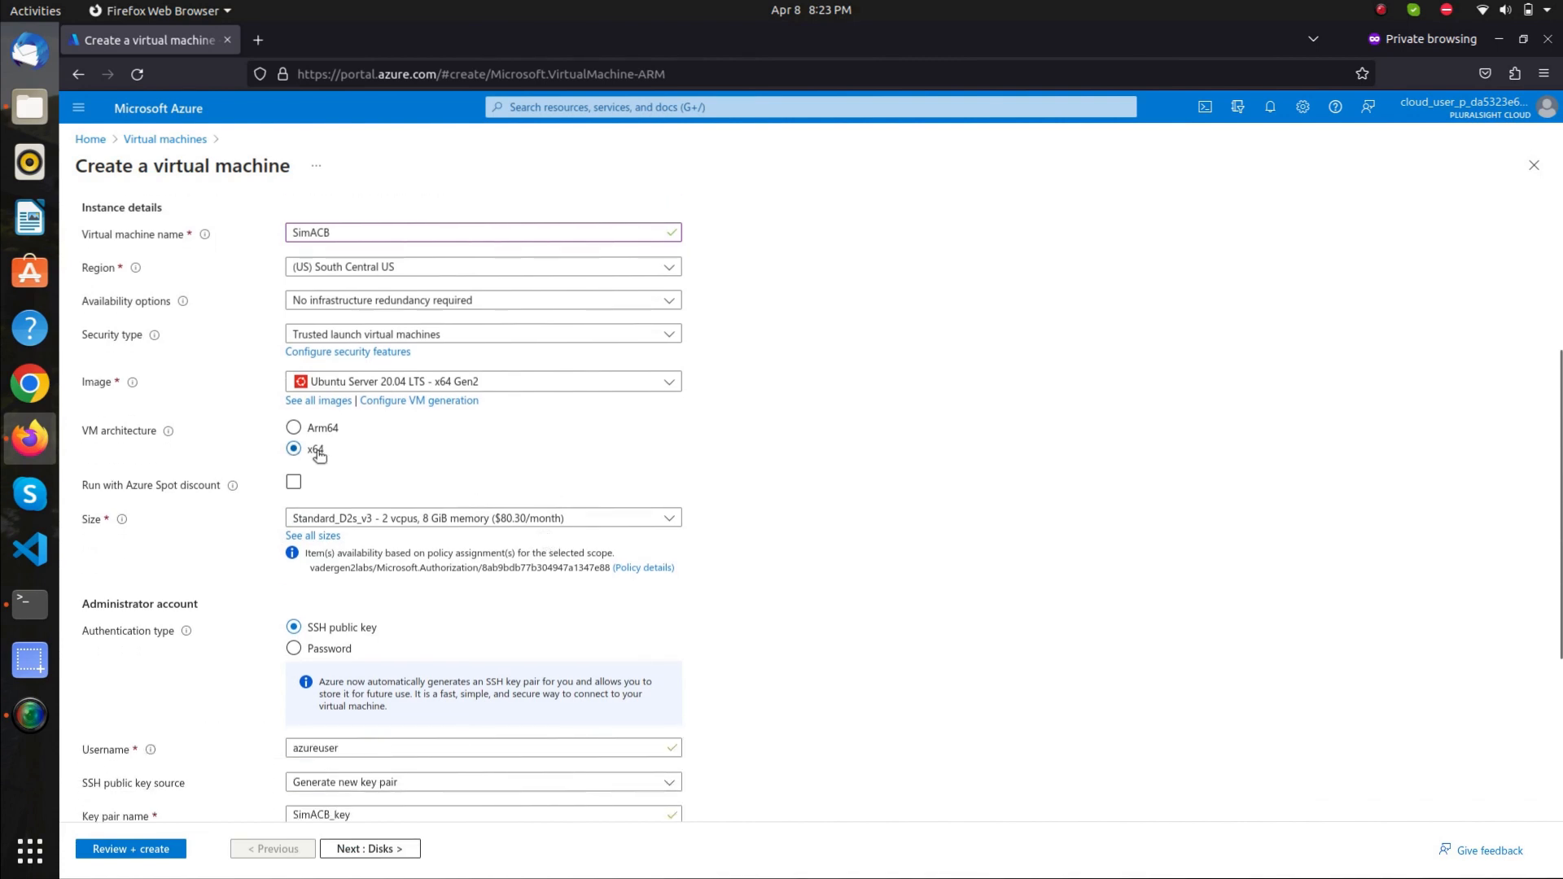
scroll(309, 462, "down", 4)
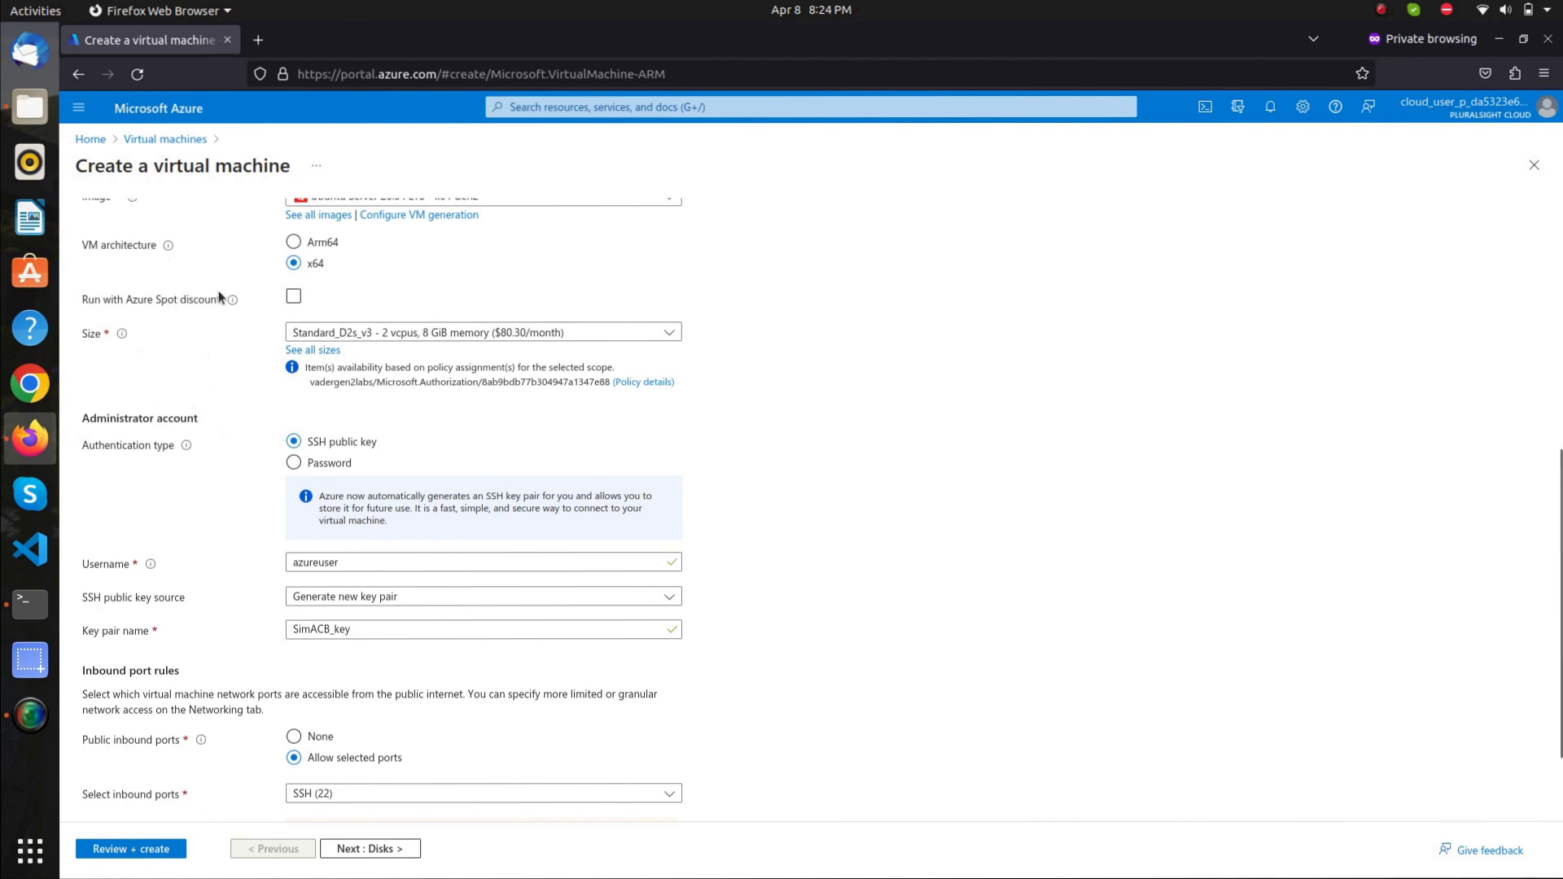
mouse_move(234, 309)
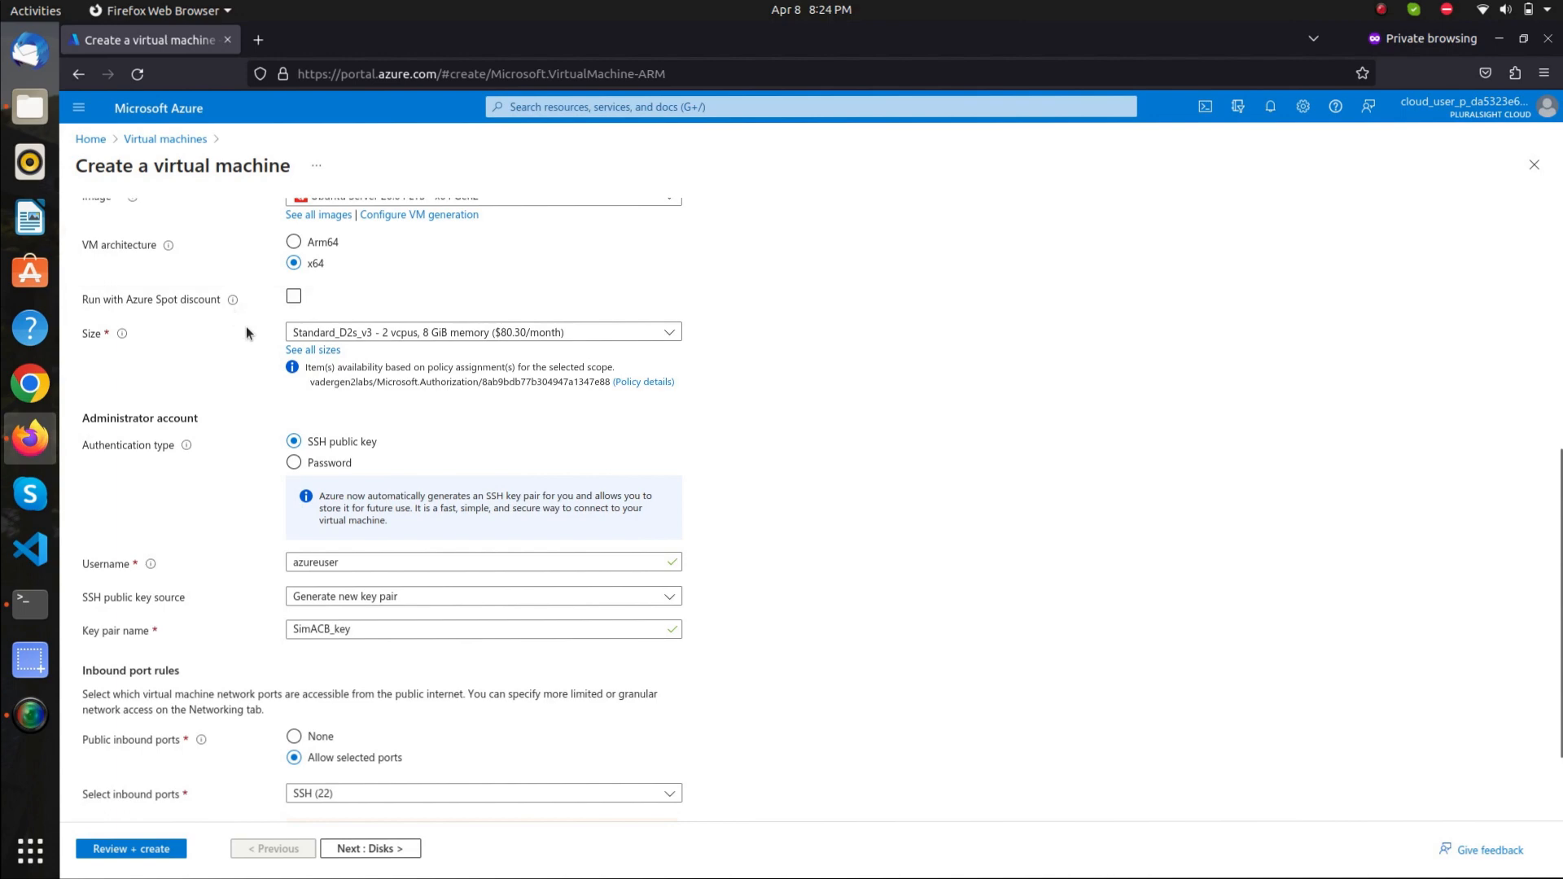
left_click(310, 353)
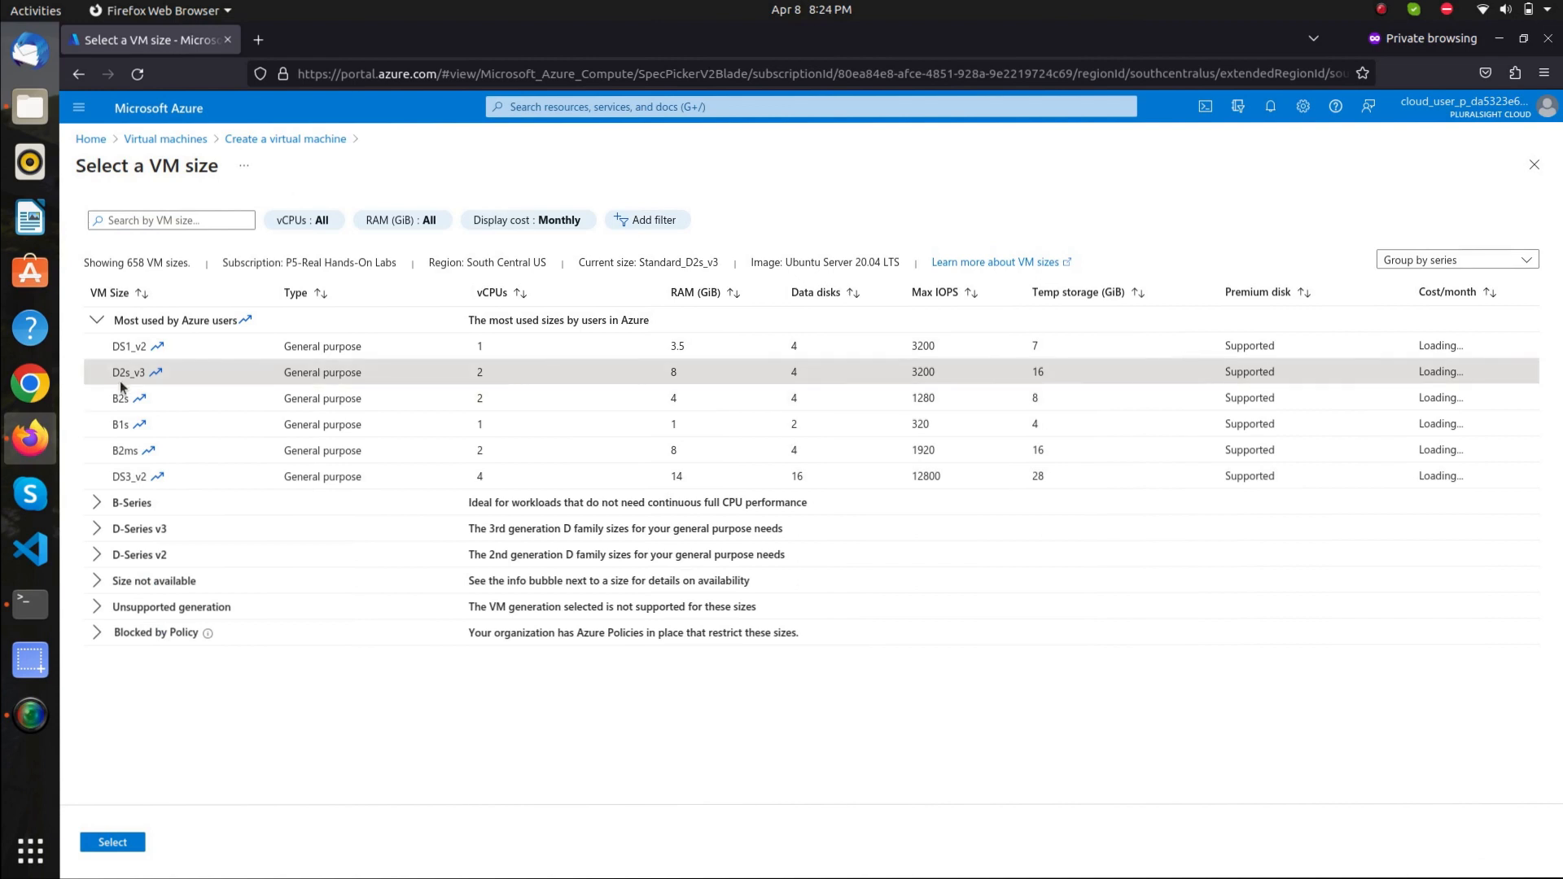
left_click(112, 843)
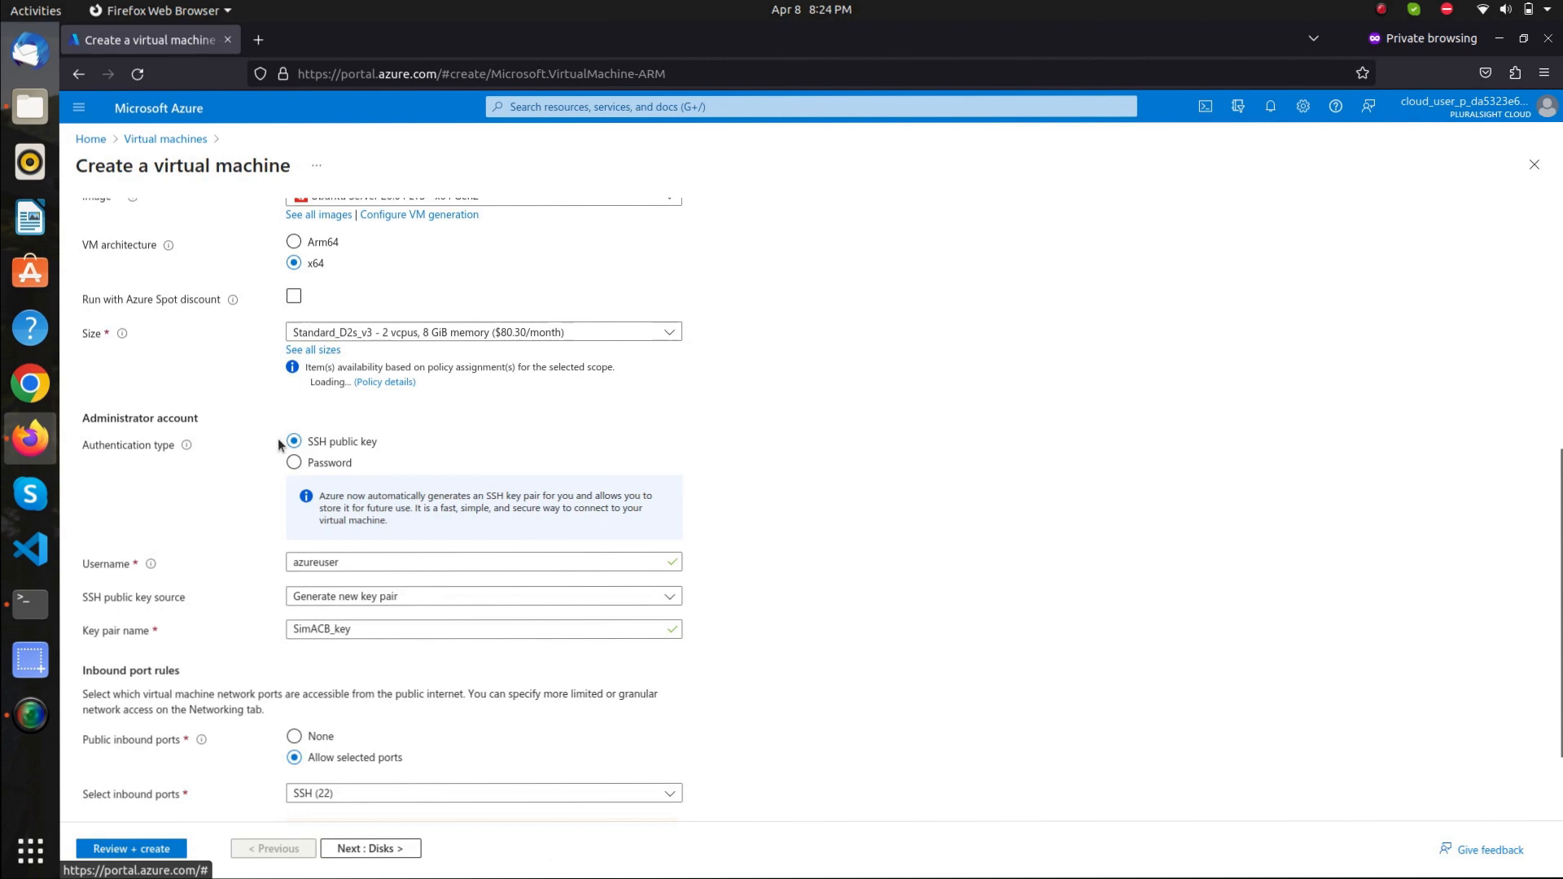
Allow HTTP (80) and HTTPS (443) as public inbound ports in addition to SSH (22)
scroll(277, 438, "down", 2)
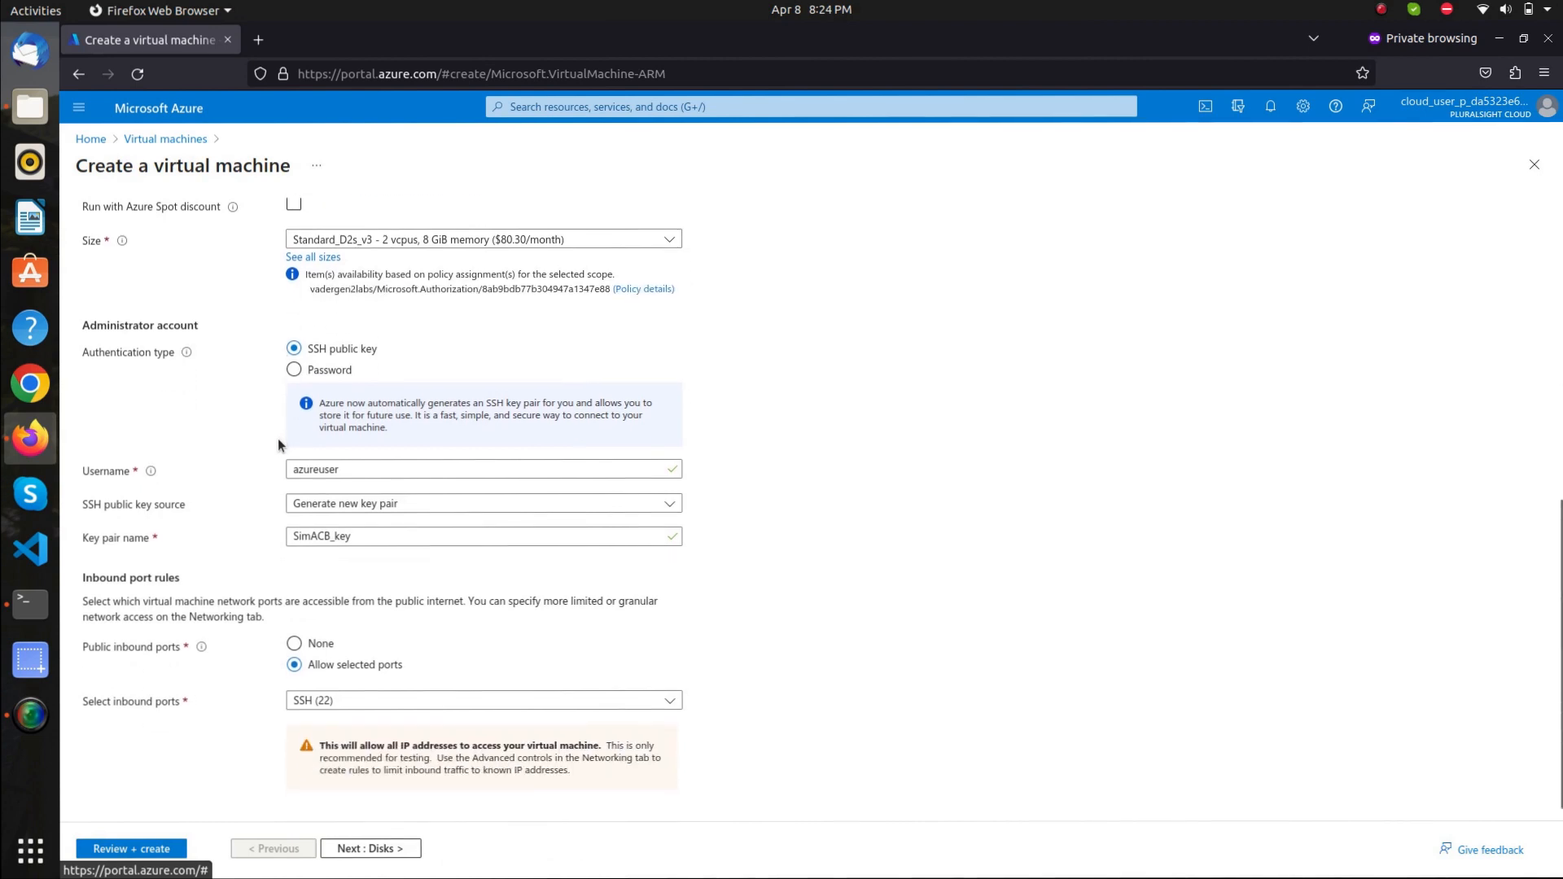
scroll(281, 439, "down", 1)
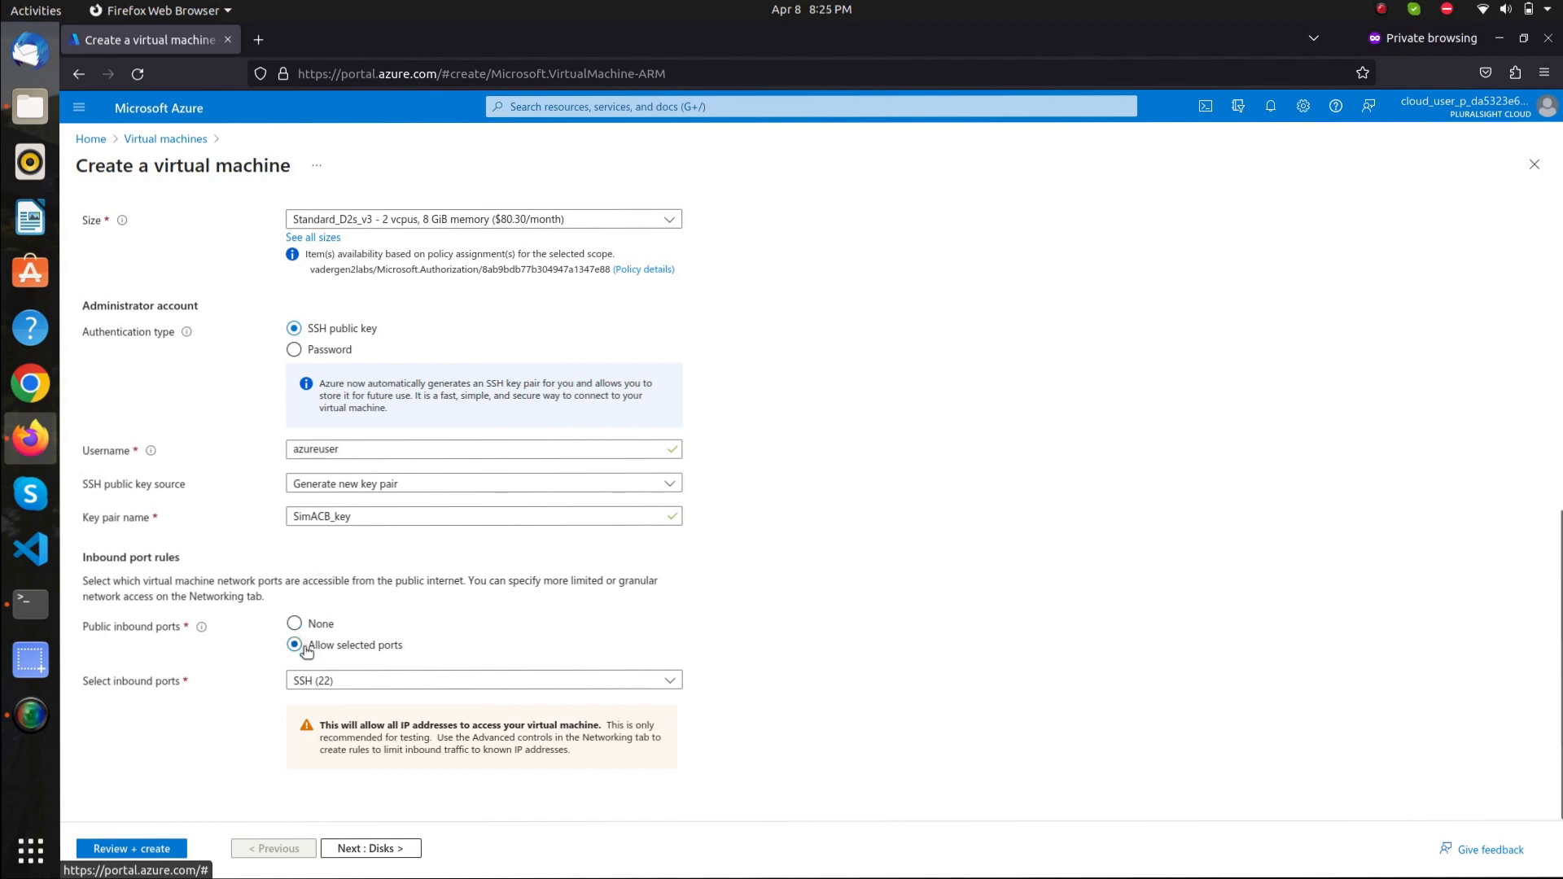
left_click(337, 681)
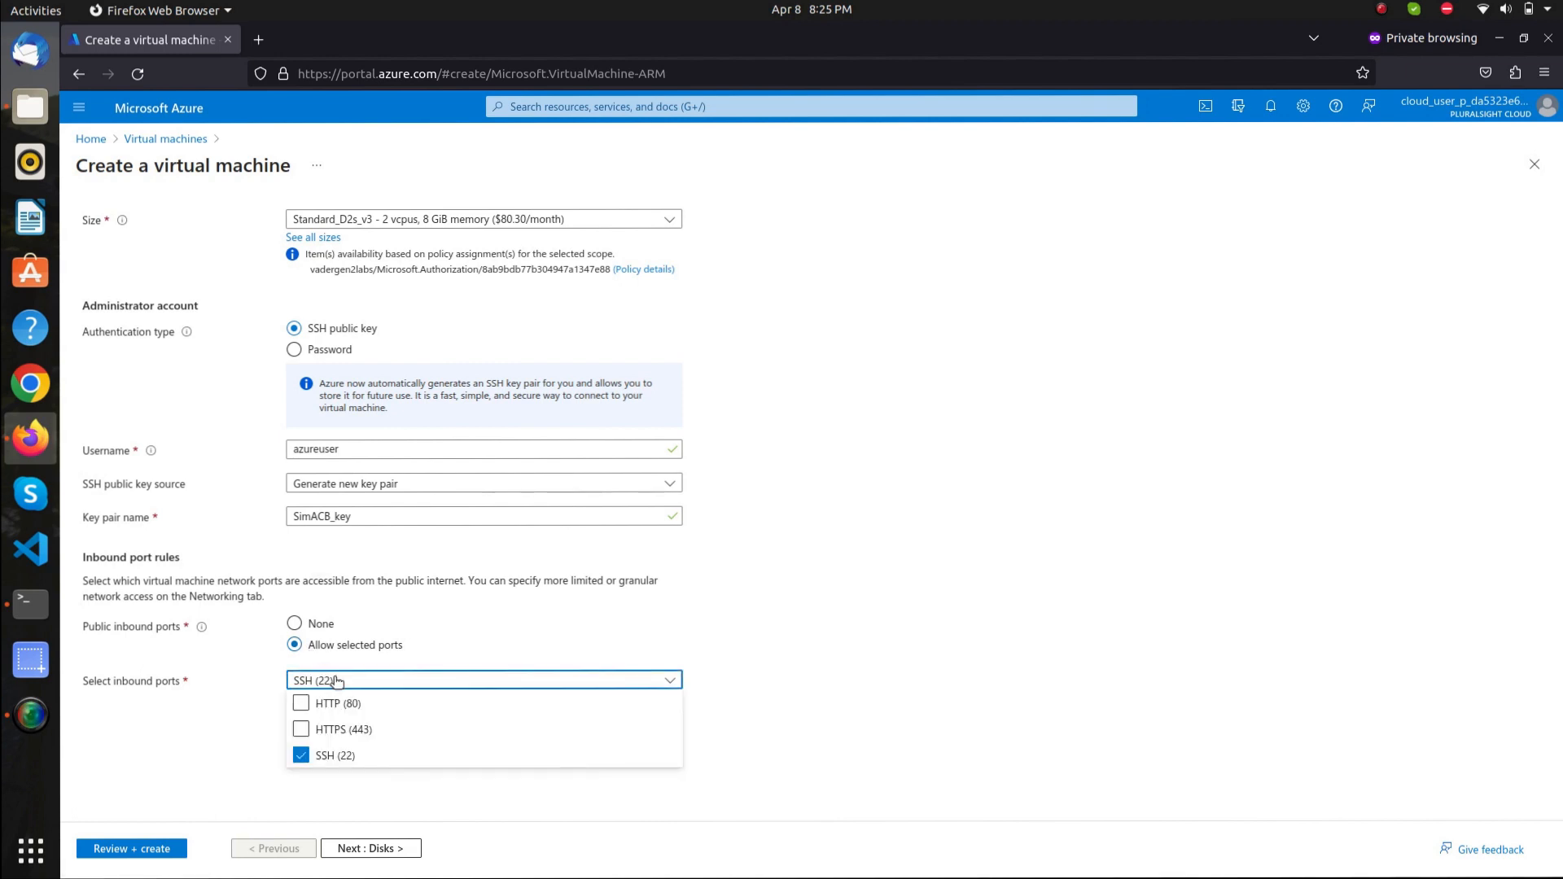
left_click(329, 705)
left_click(327, 725)
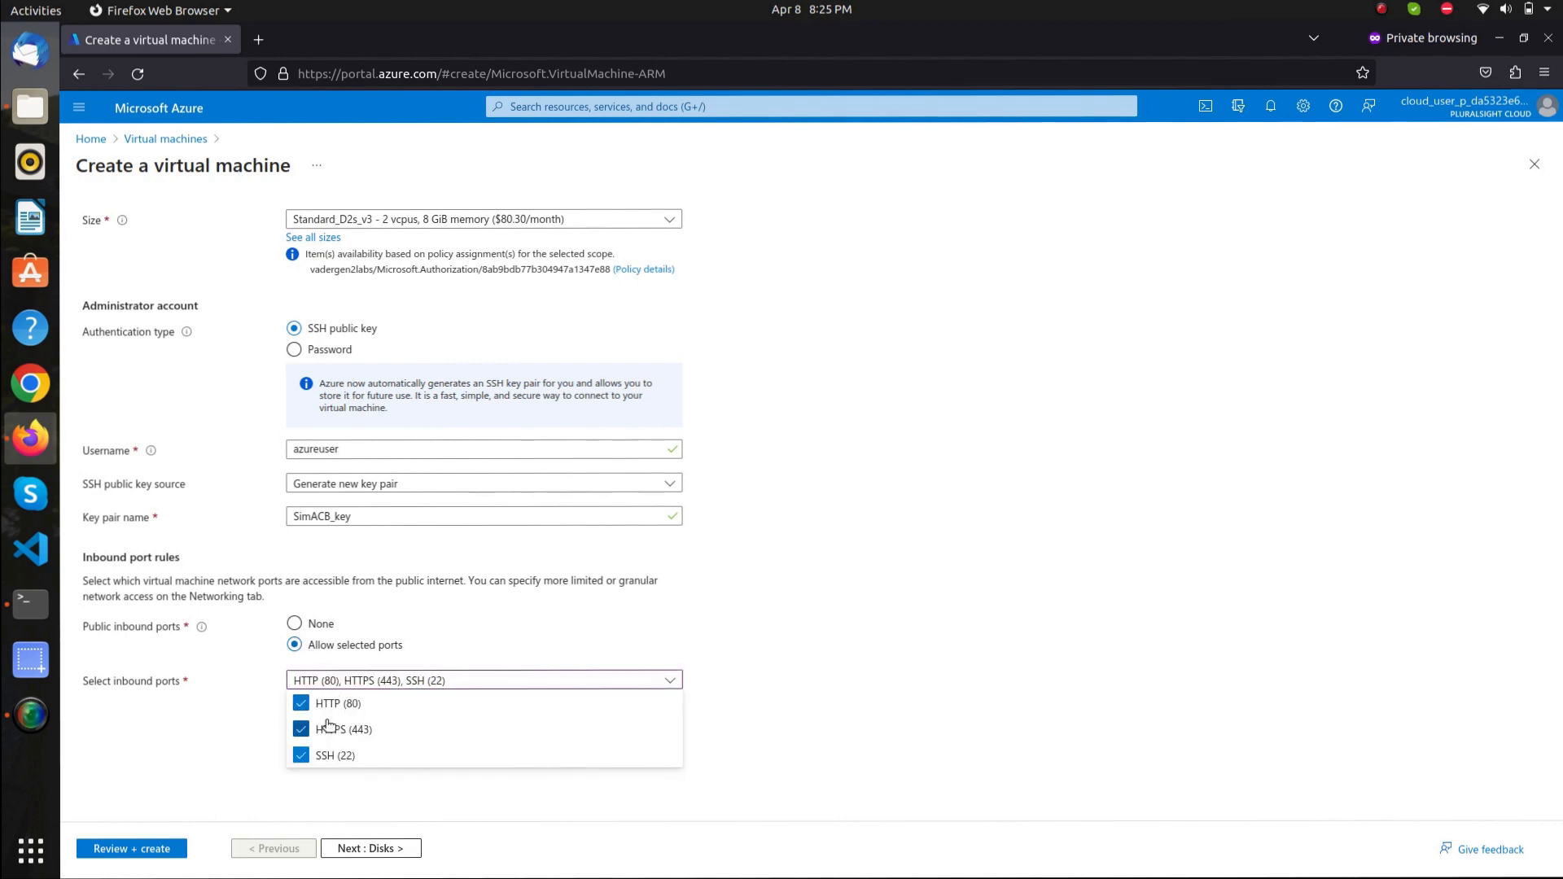
left_click(231, 717)
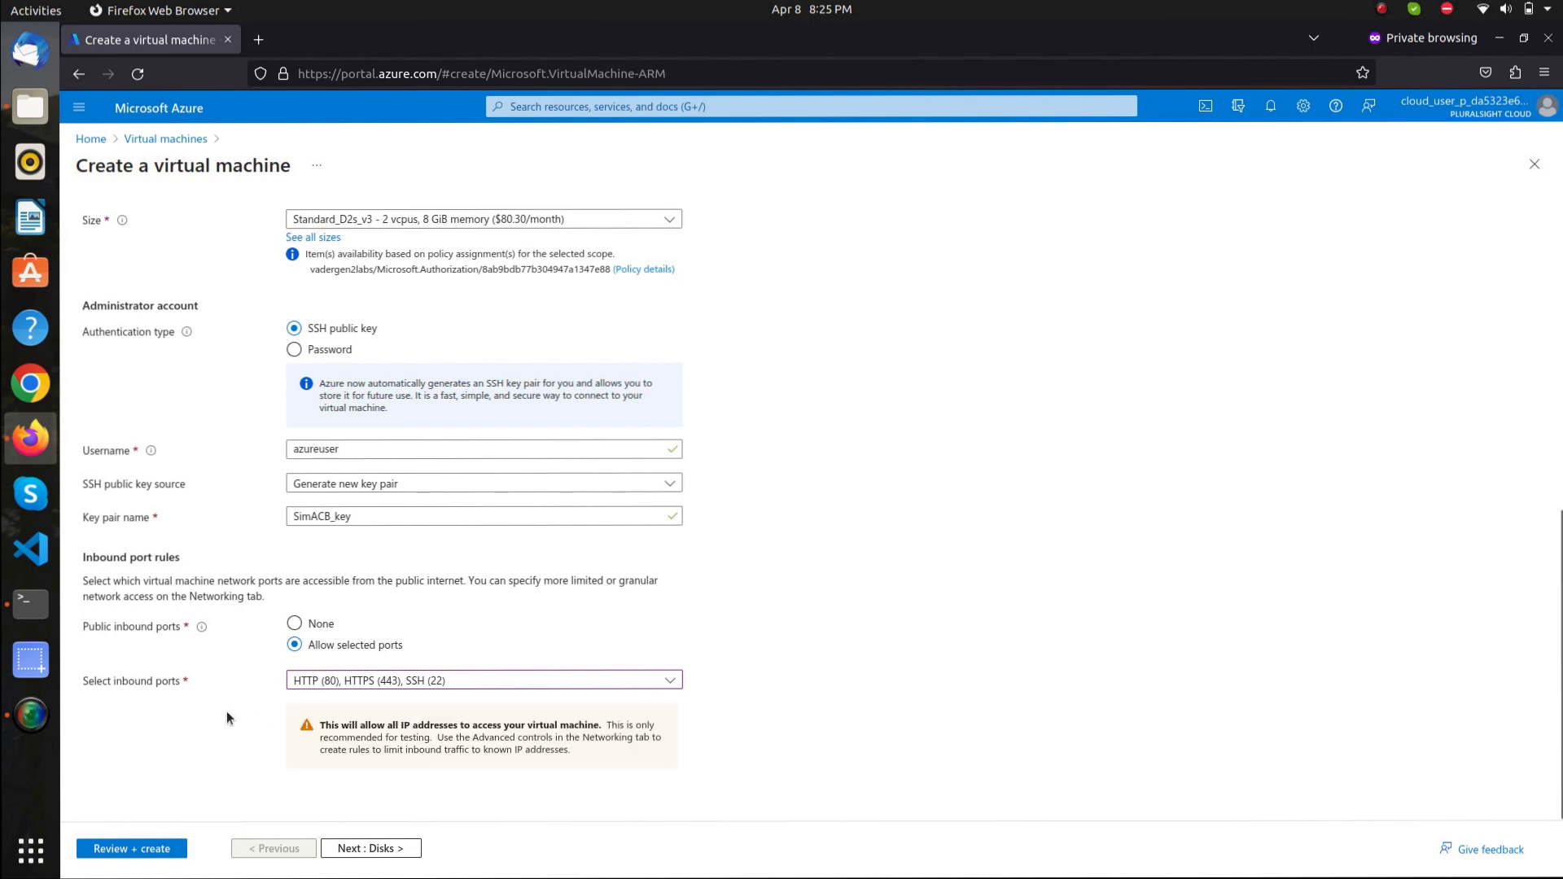
Advance to the disk settings, check the OS disk types, and choose Platform-managed key for key management
left_click(368, 849)
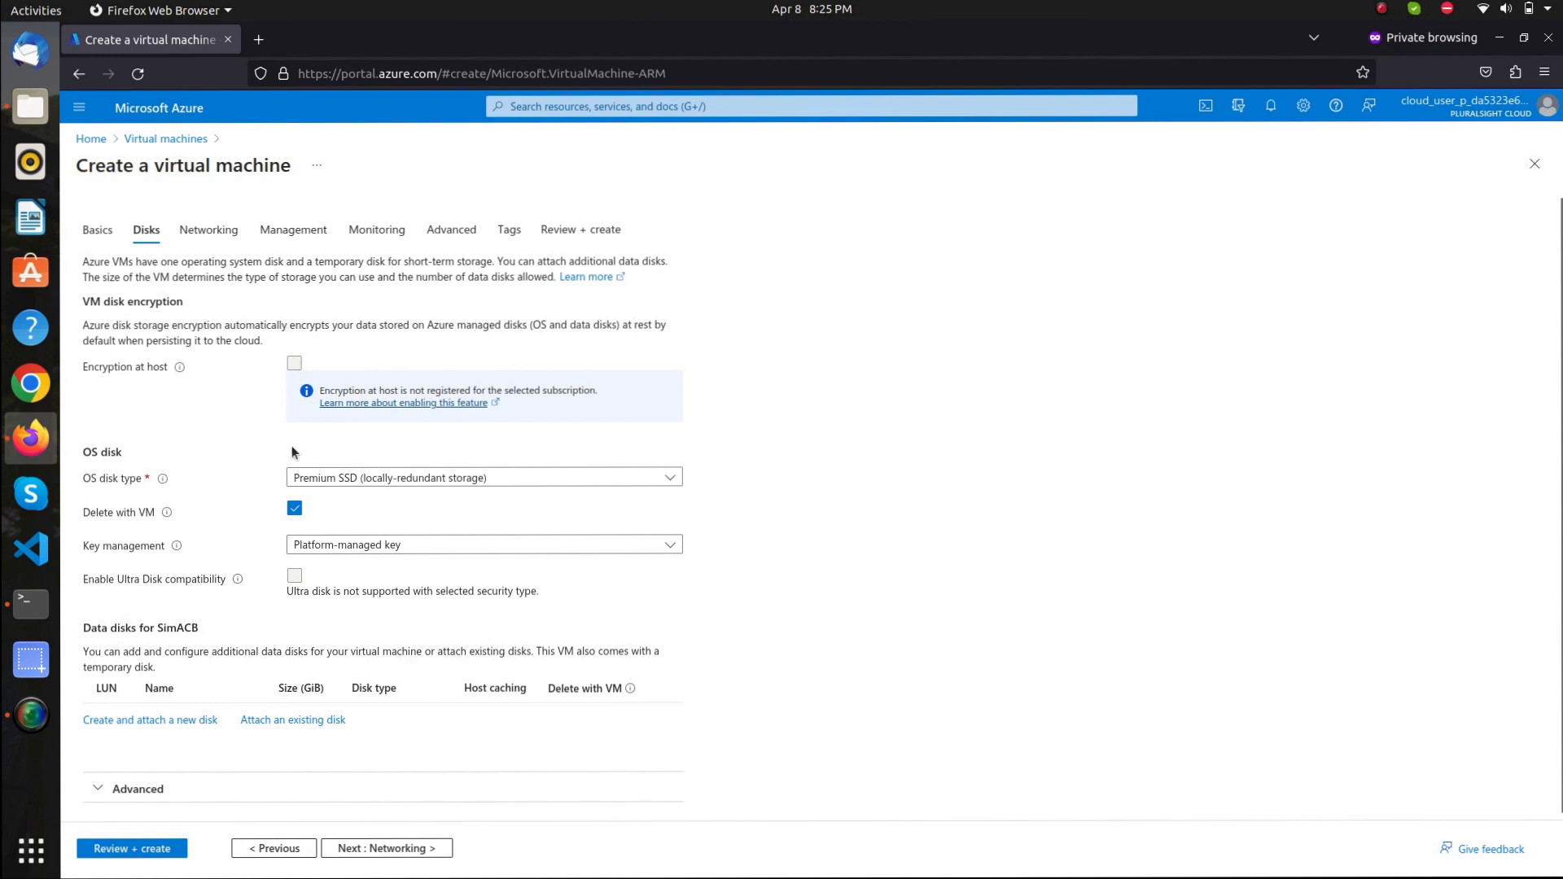
left_click(364, 476)
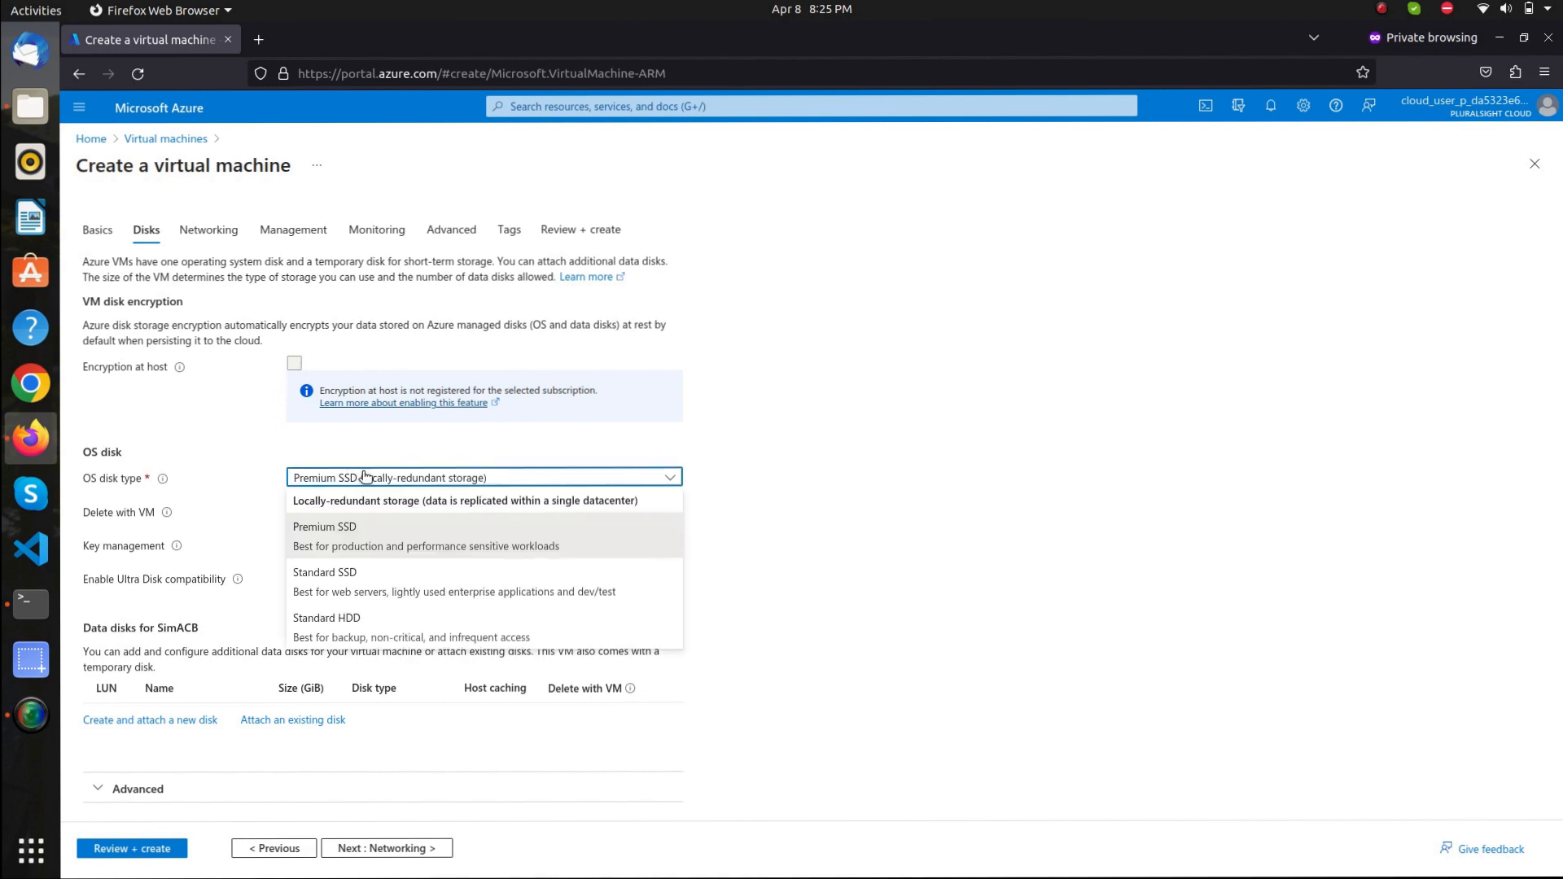
left_click(364, 476)
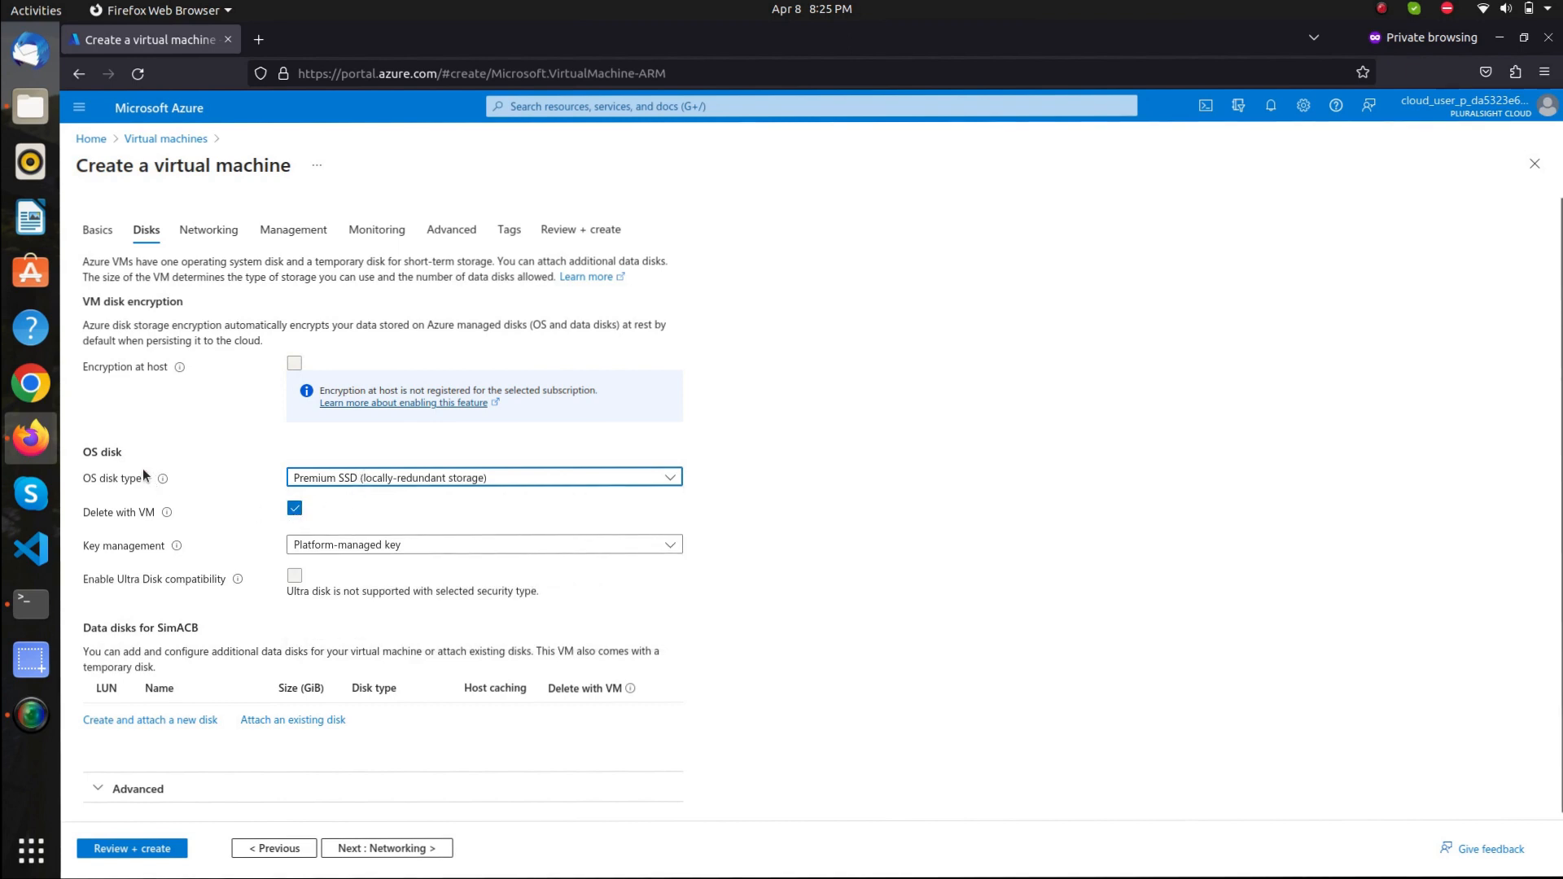
scroll(236, 521, "down", 1)
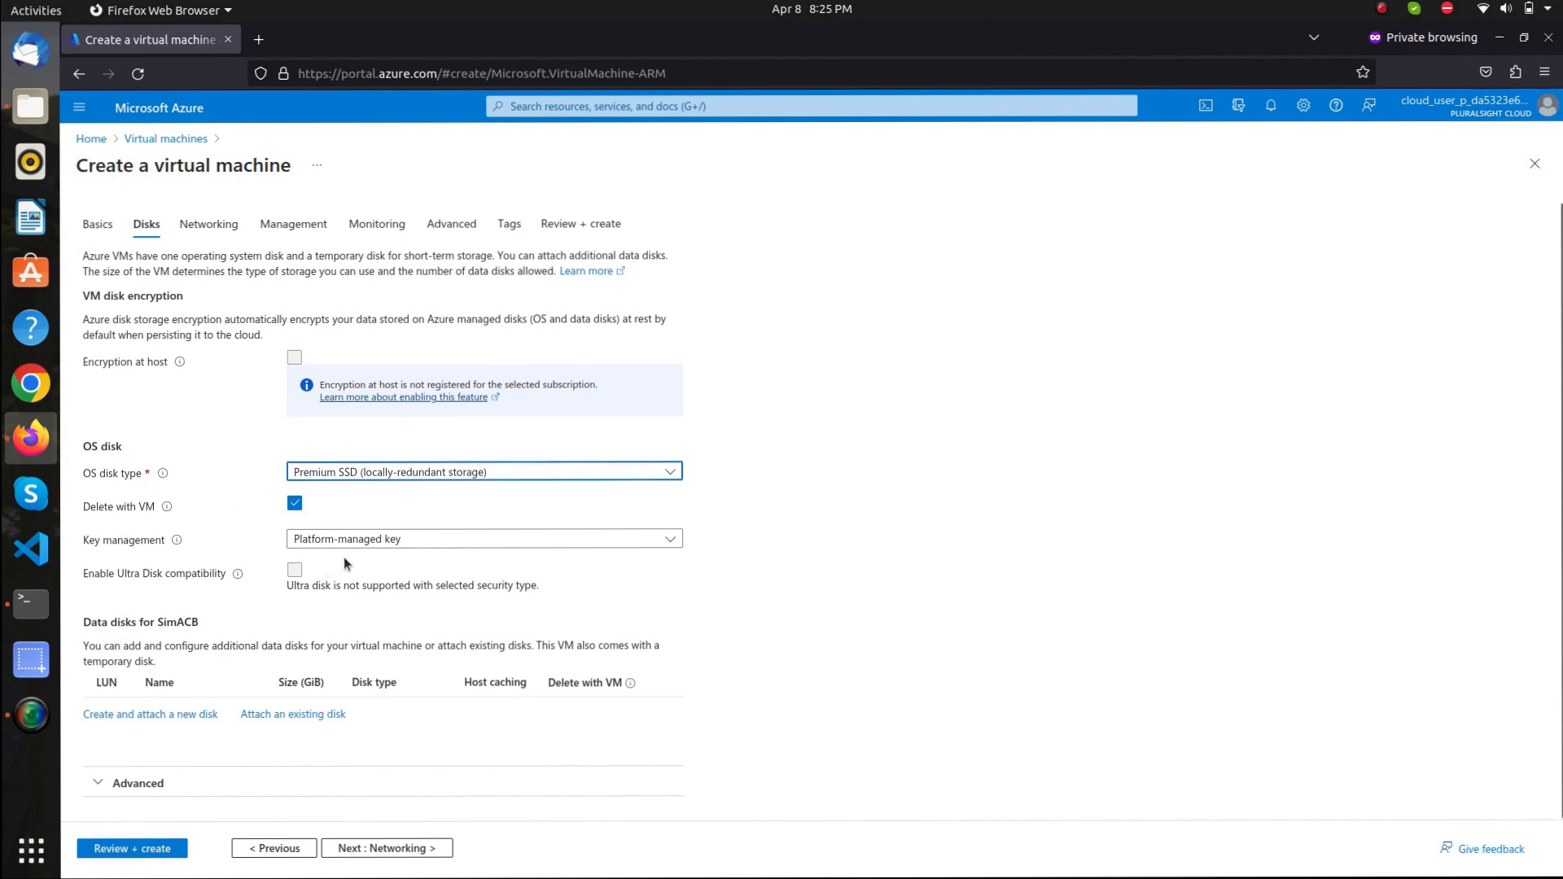
left_click(365, 541)
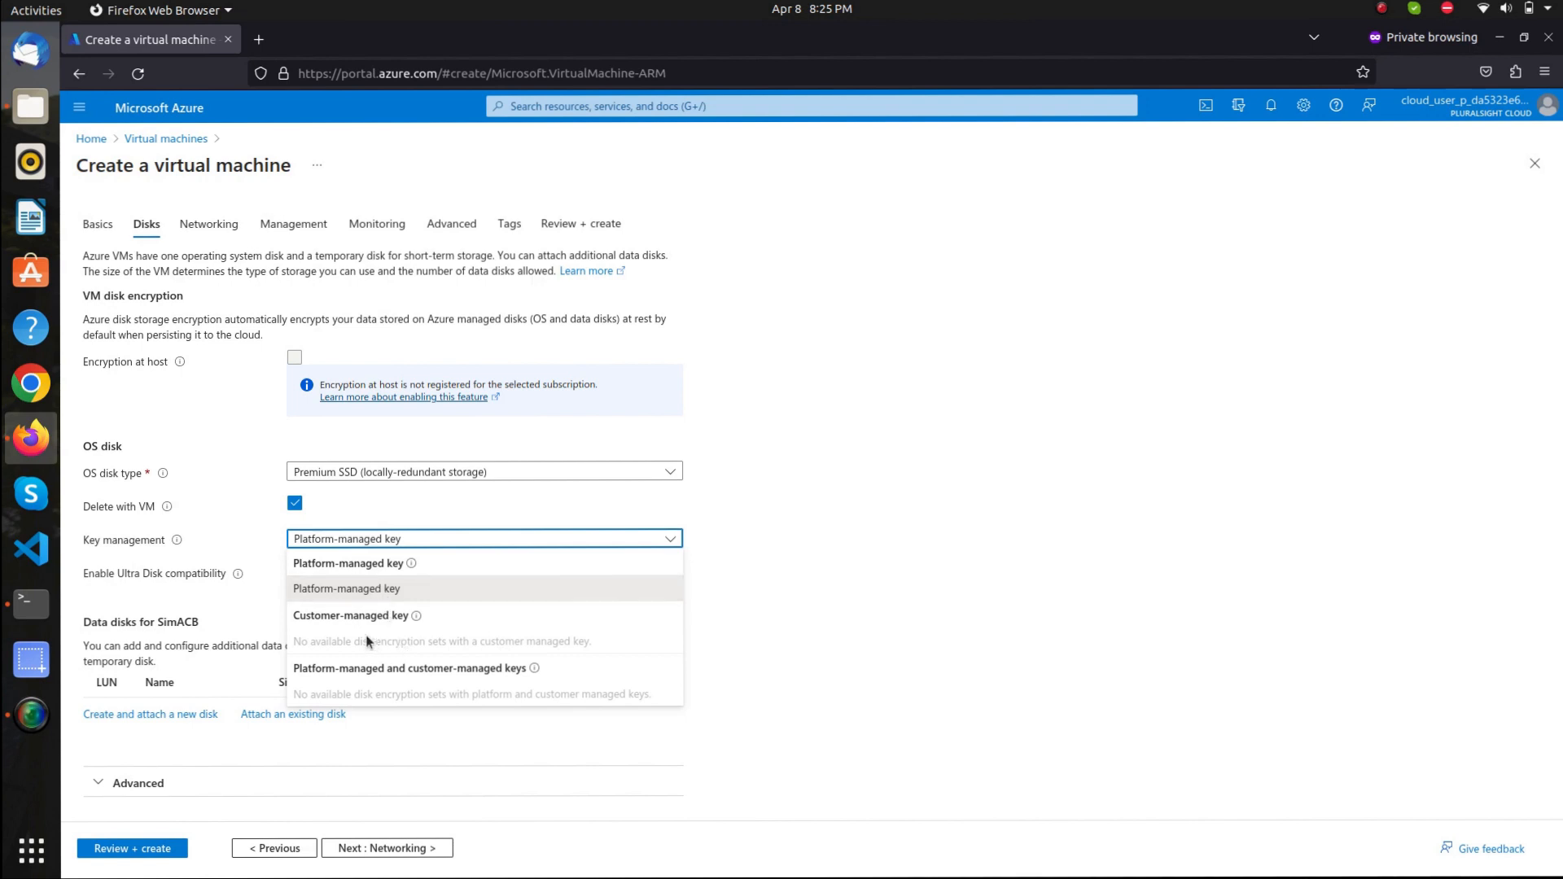
left_click(340, 586)
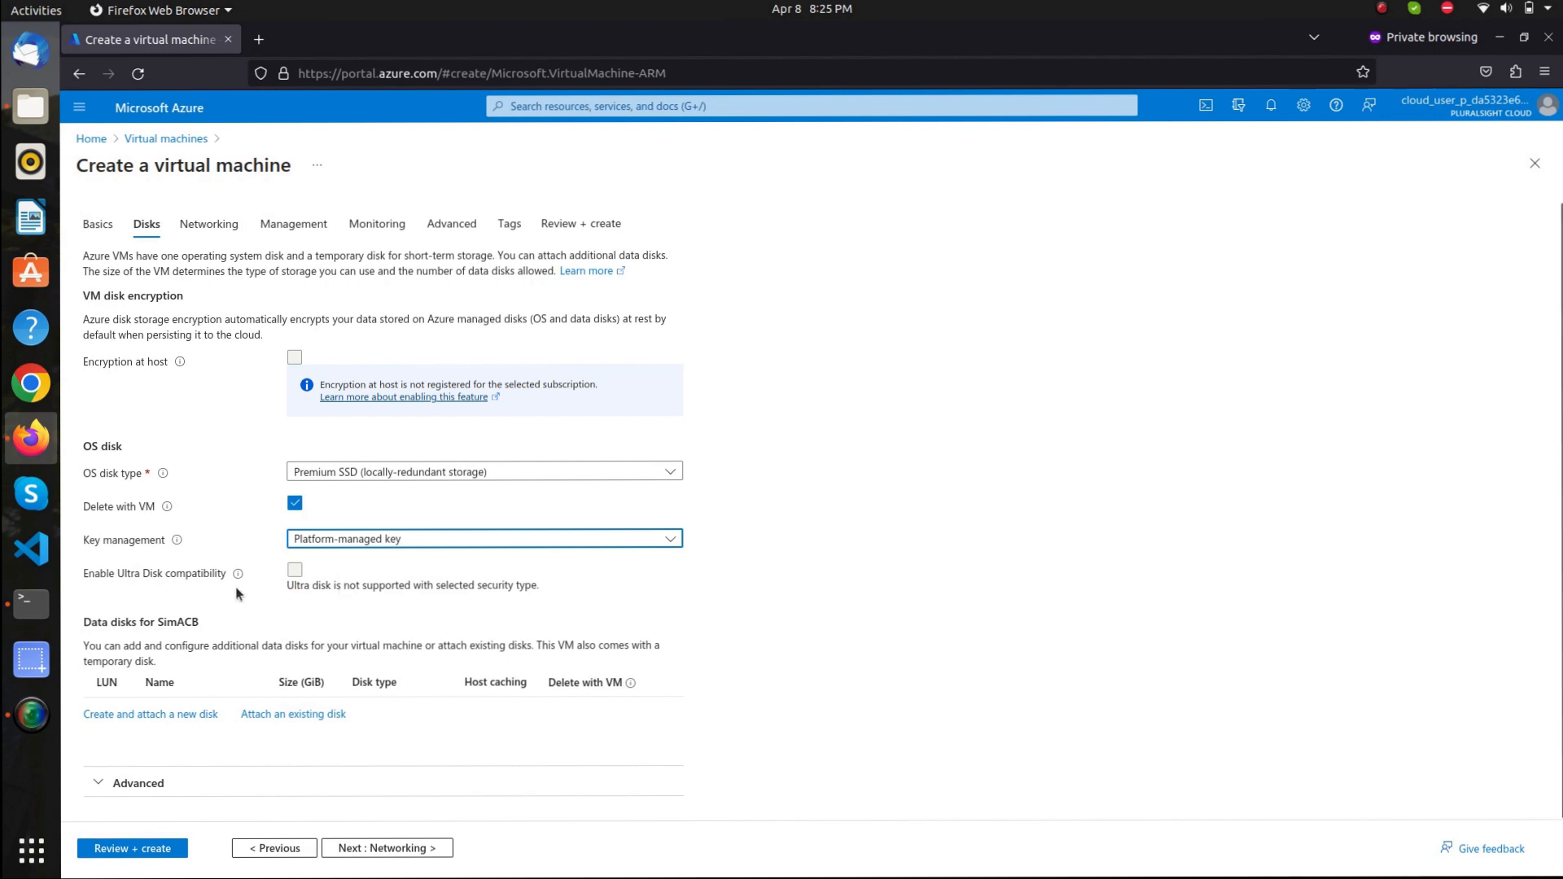
mouse_move(241, 575)
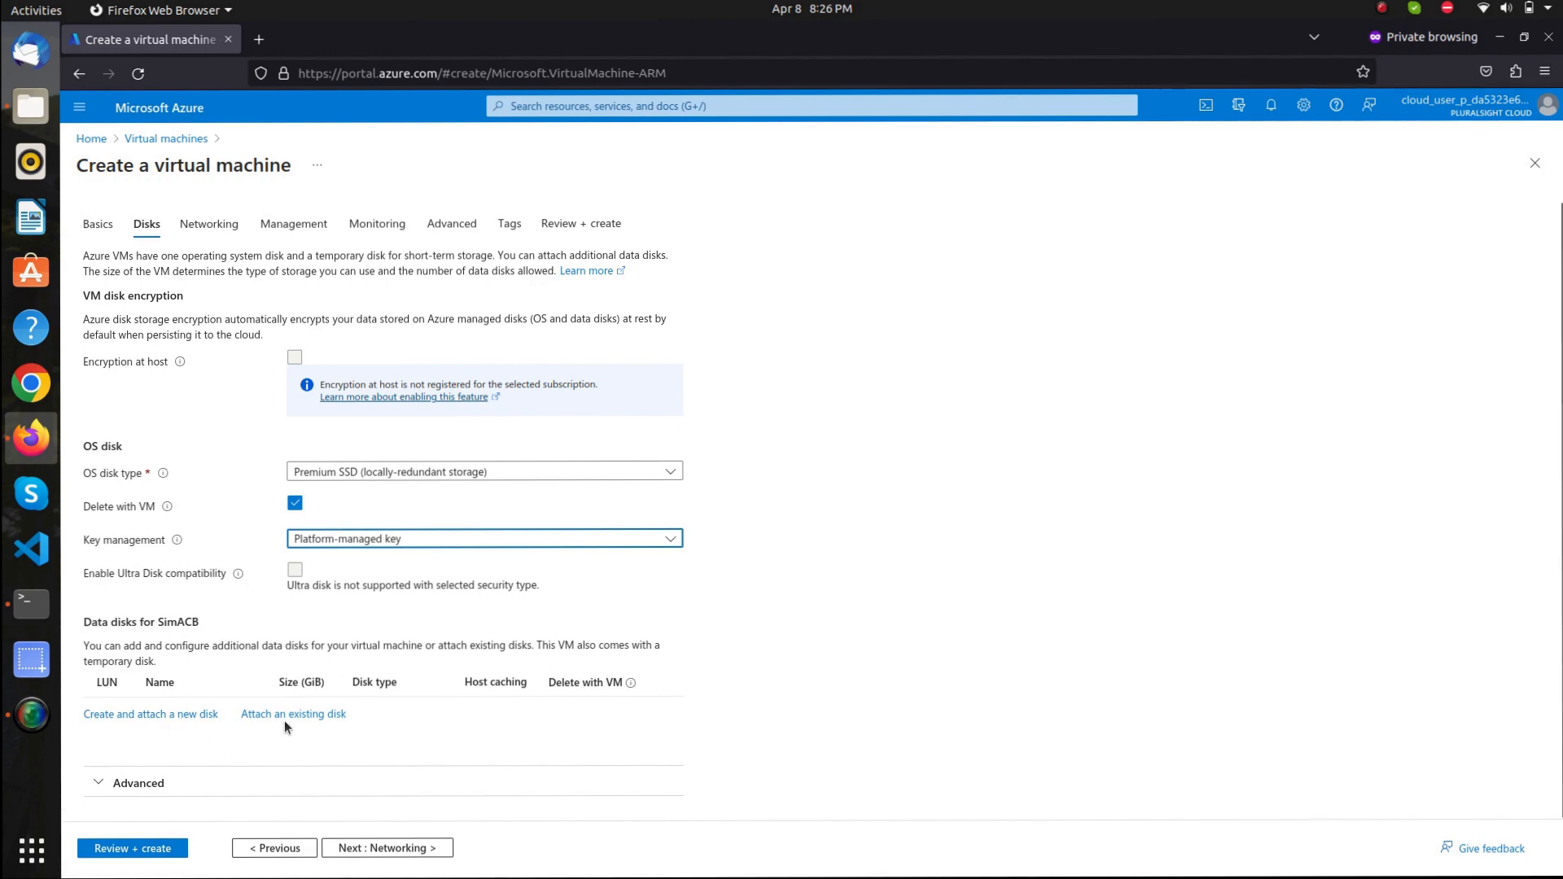
Advance to the virtual machine's networking settings
left_click(386, 849)
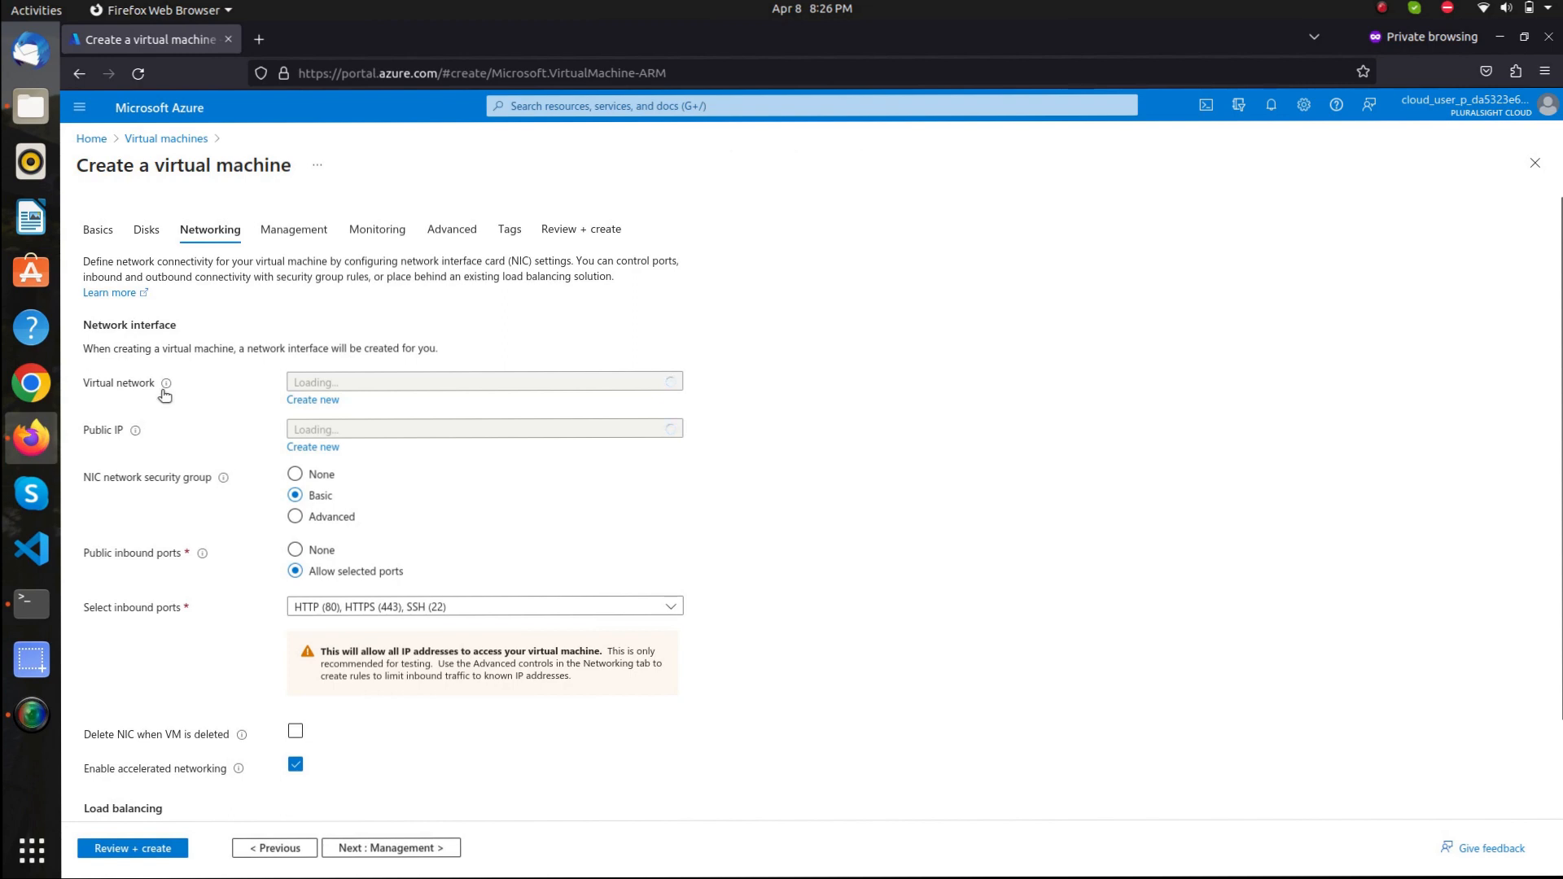
mouse_move(164, 390)
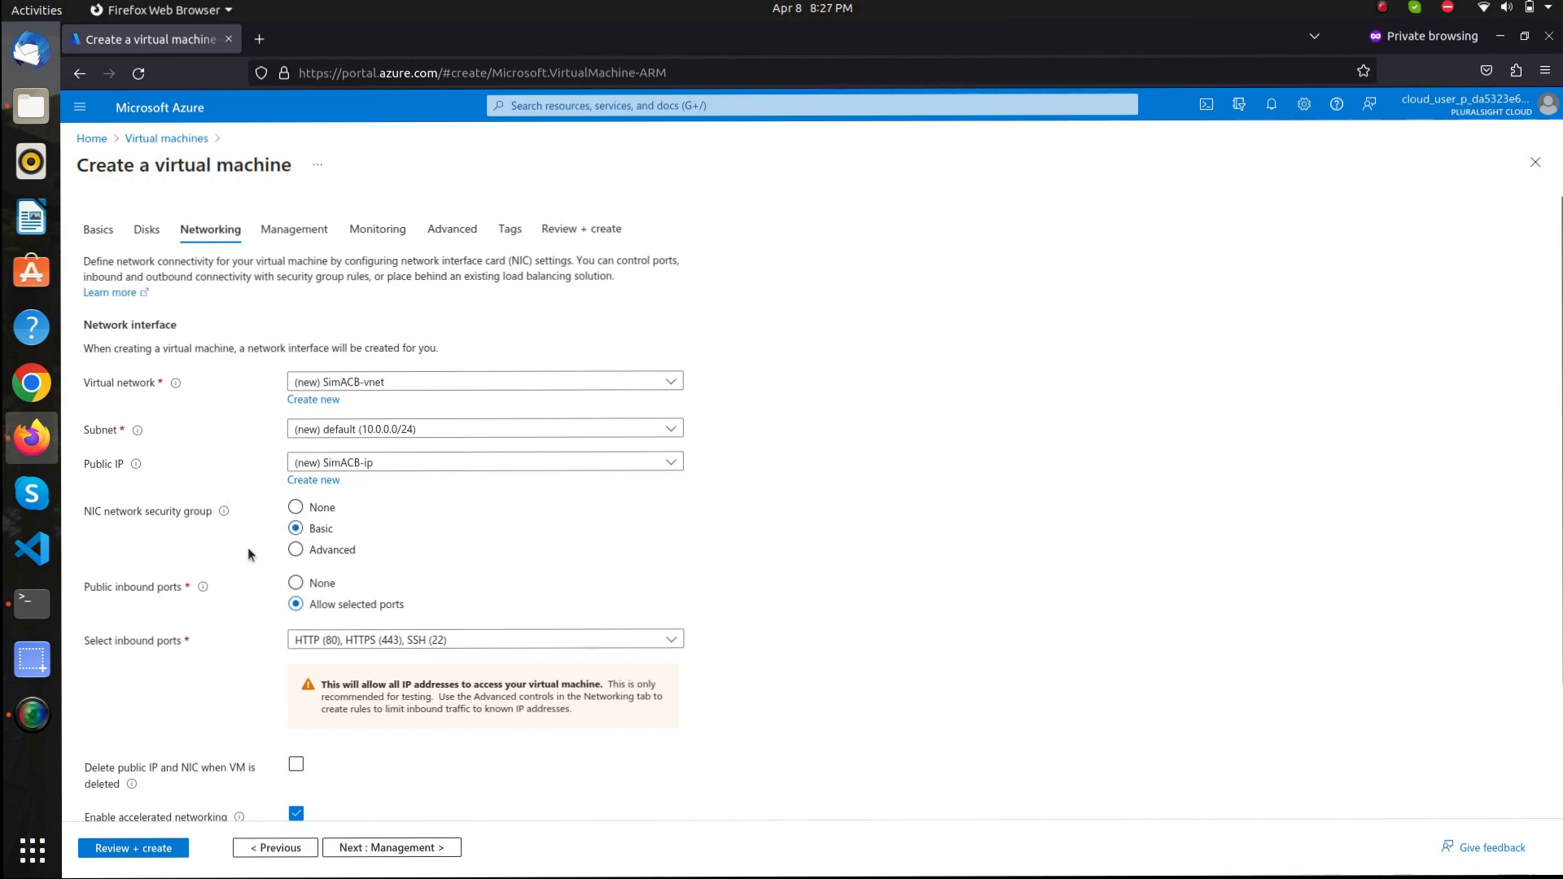
Check the allowed inbound ports, enable deleting the public IP and NIC with the VM, and advance to the management settings
scroll(244, 547, "down", 3)
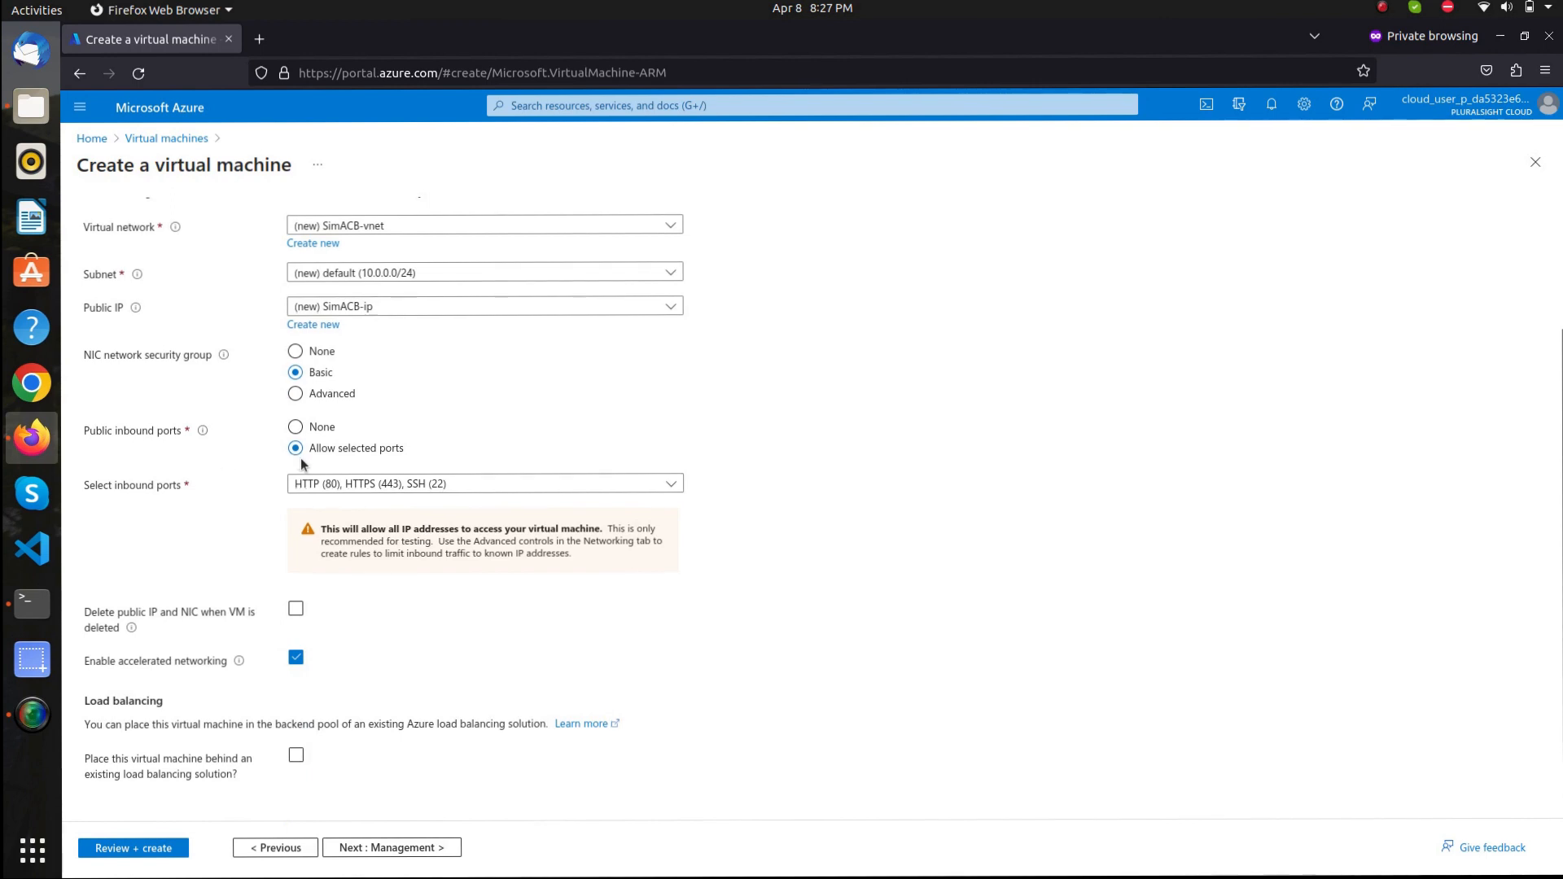
left_click(352, 485)
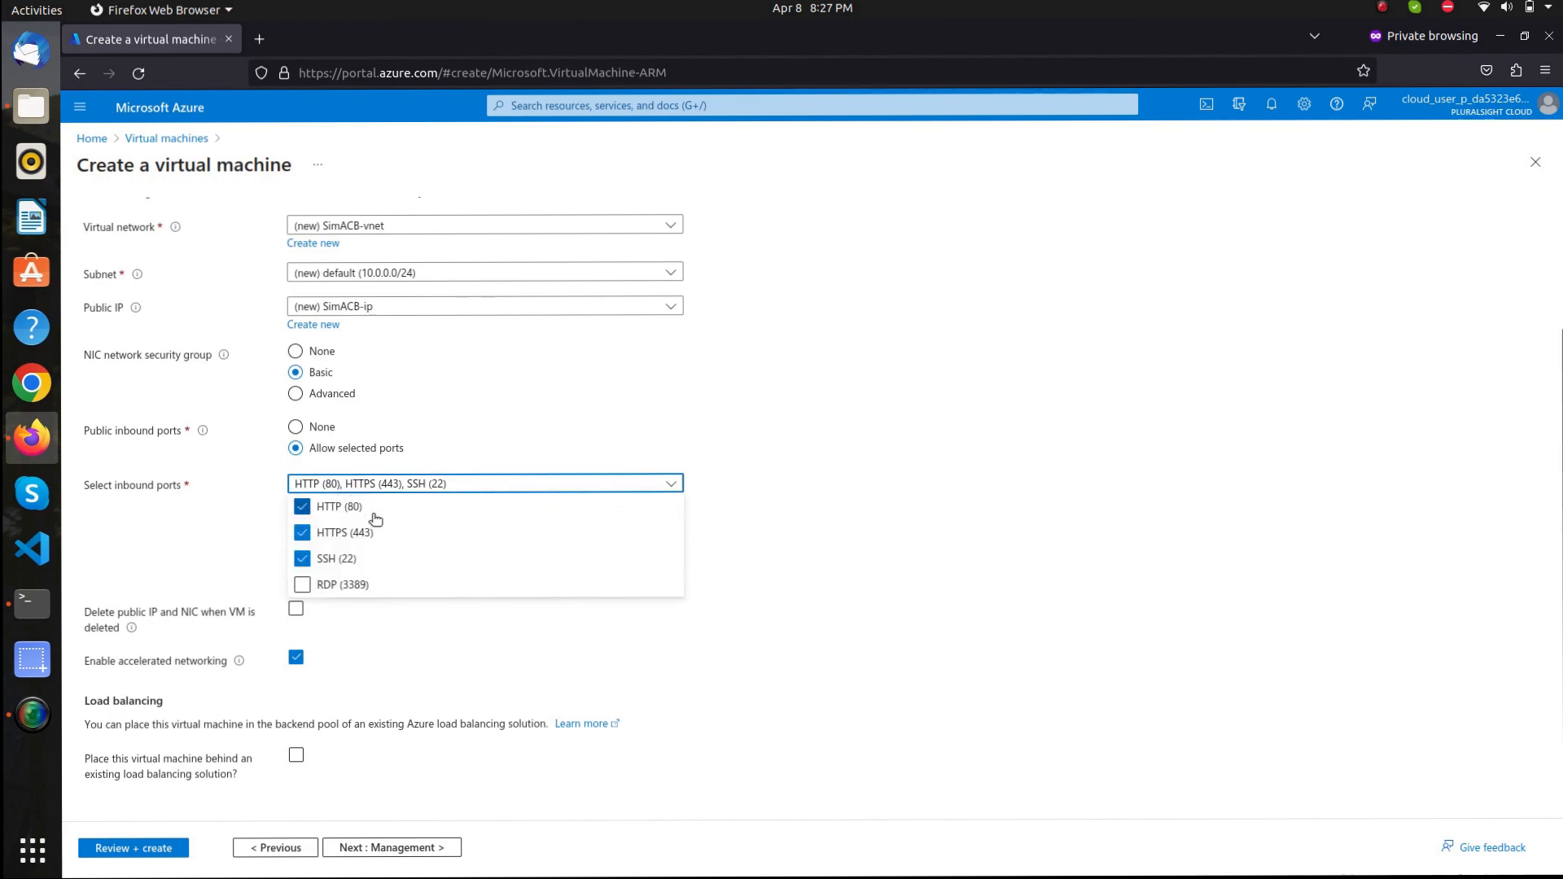
left_click(232, 550)
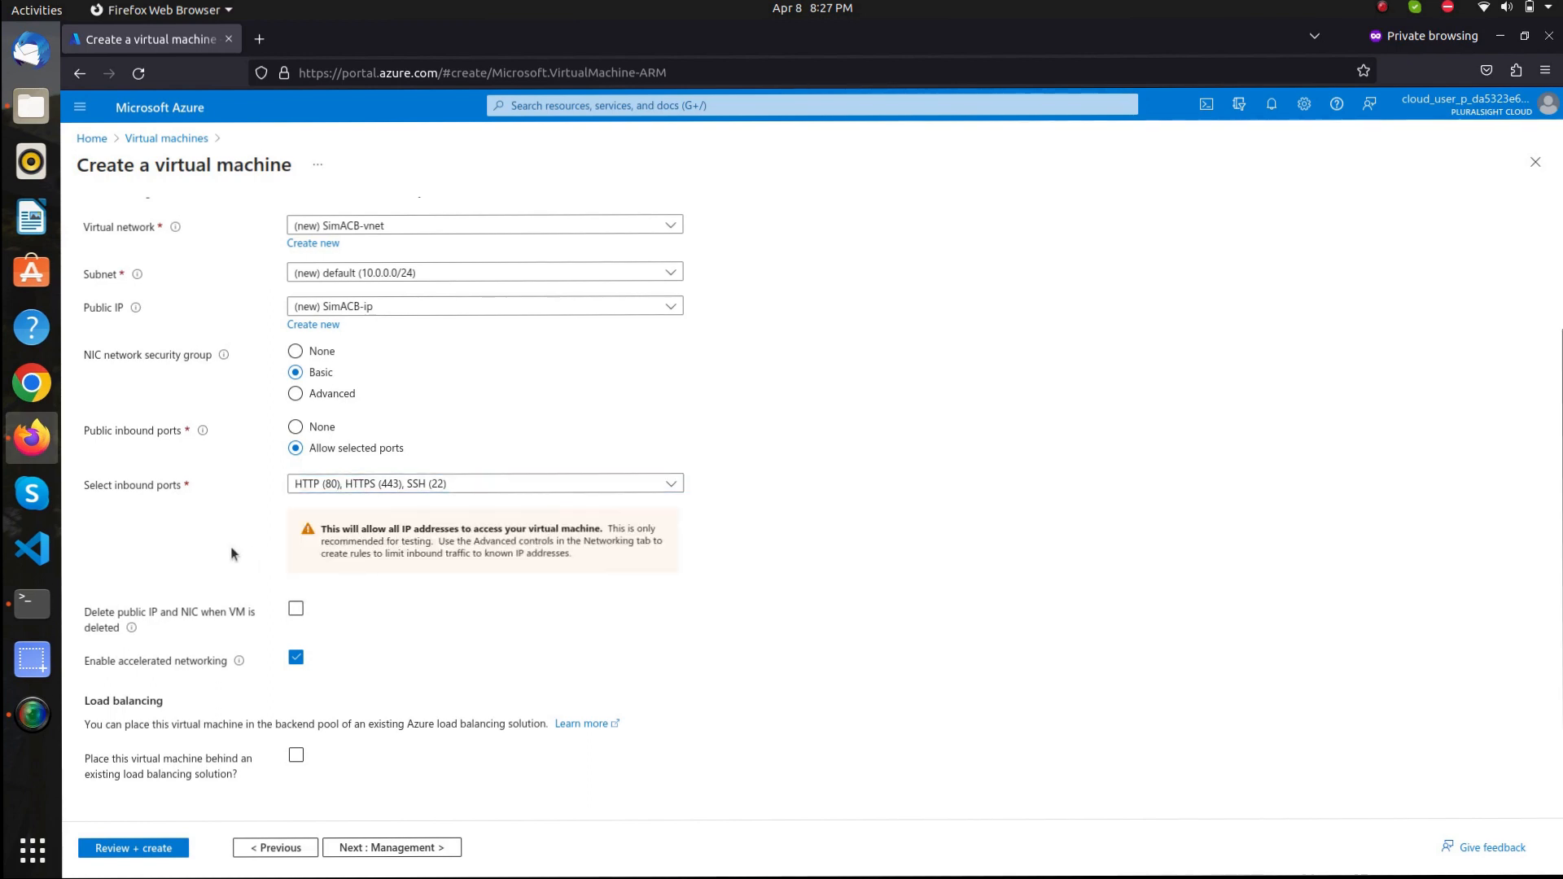
left_click(295, 609)
mouse_move(235, 666)
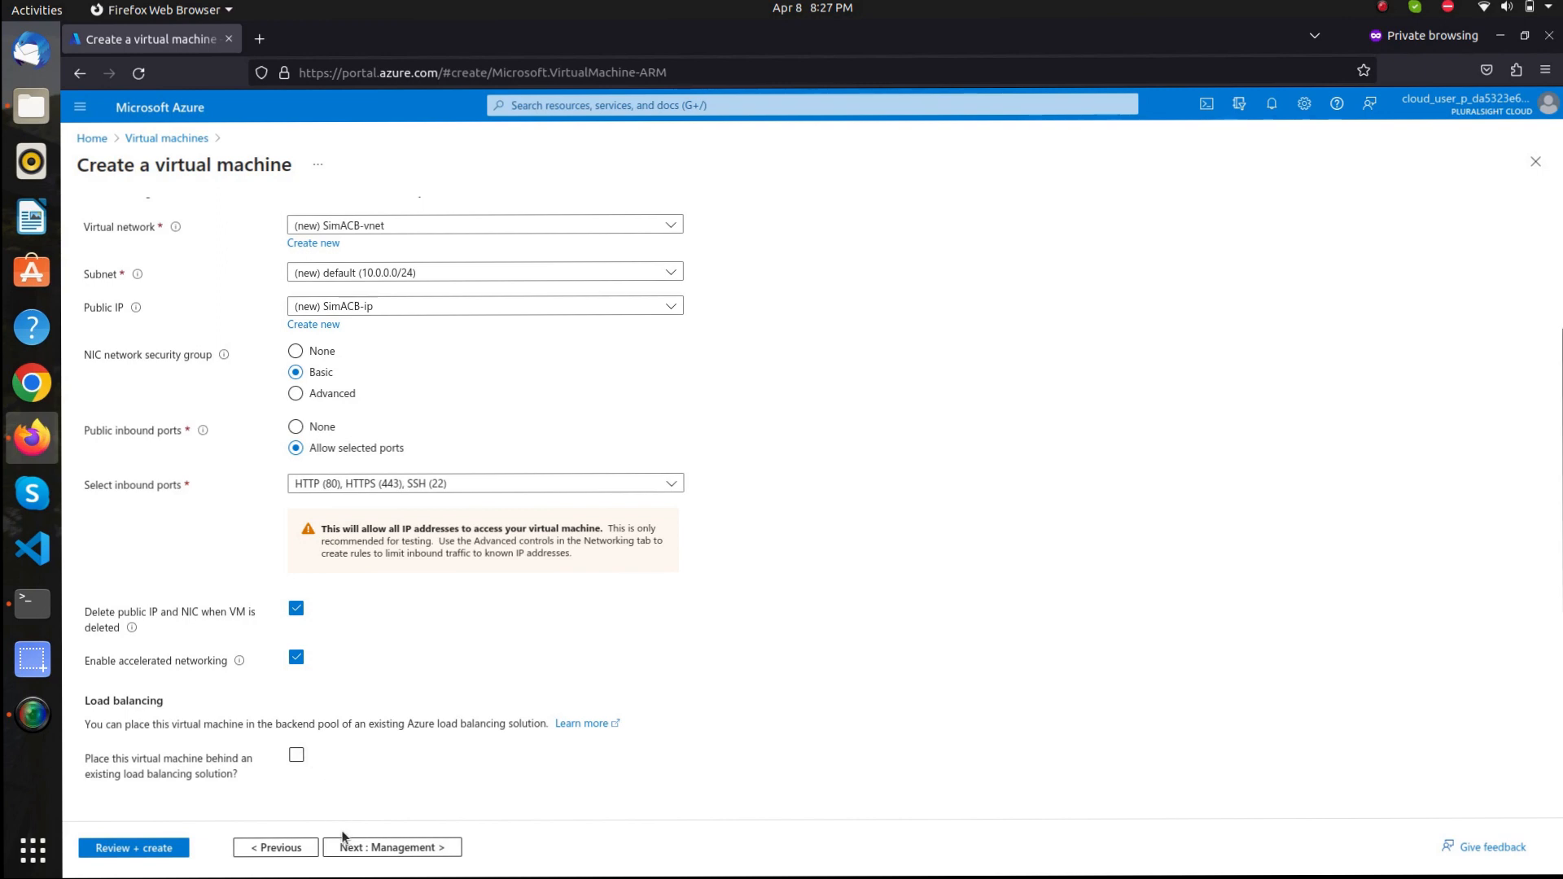
left_click(366, 851)
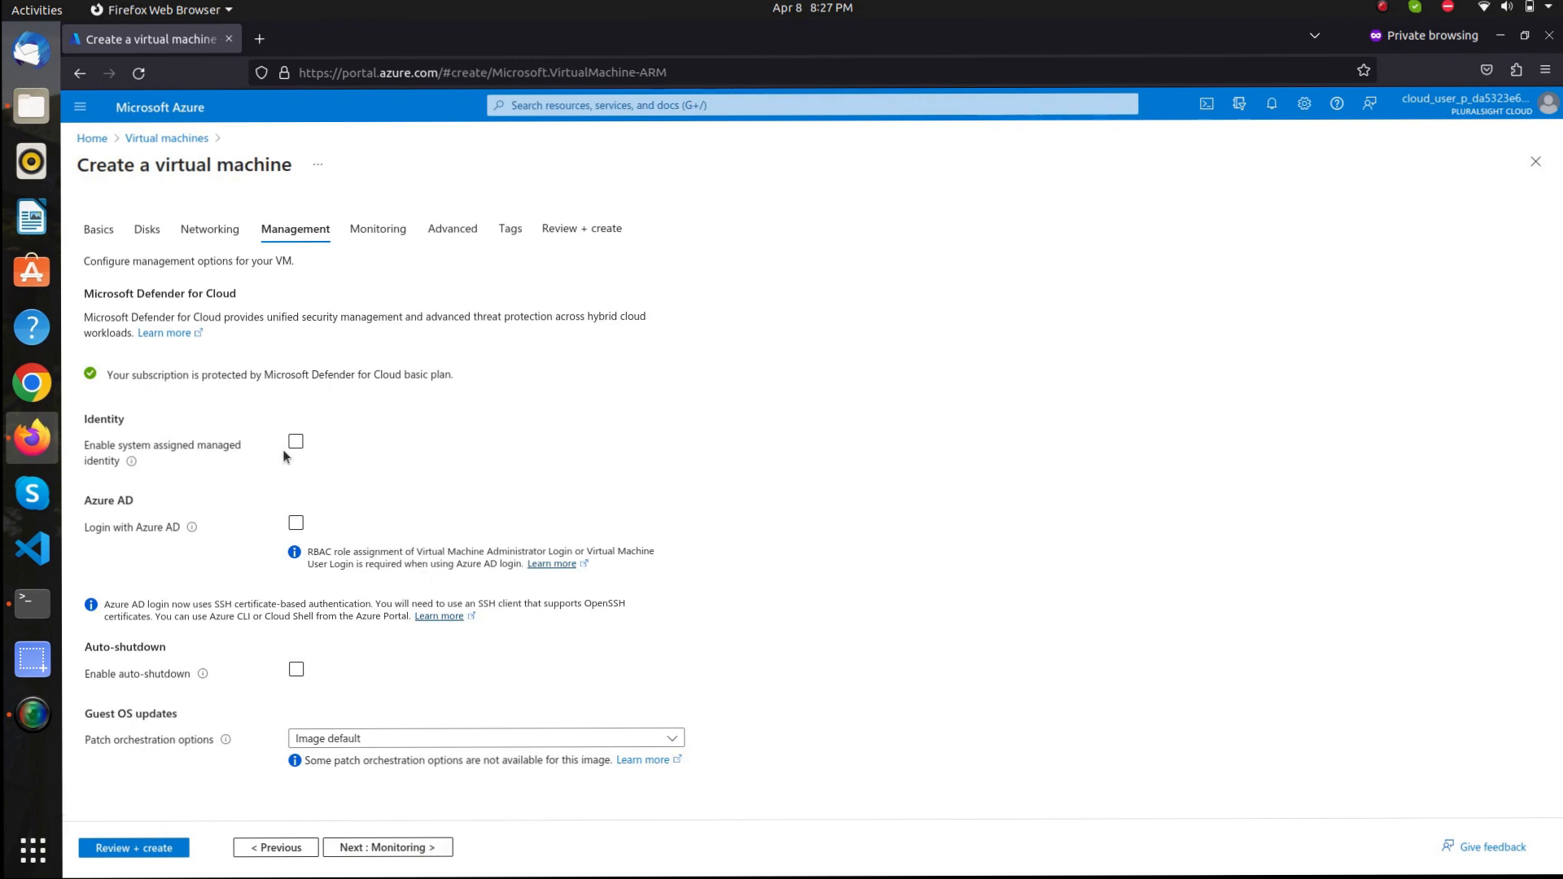
left_click(294, 525)
mouse_move(133, 462)
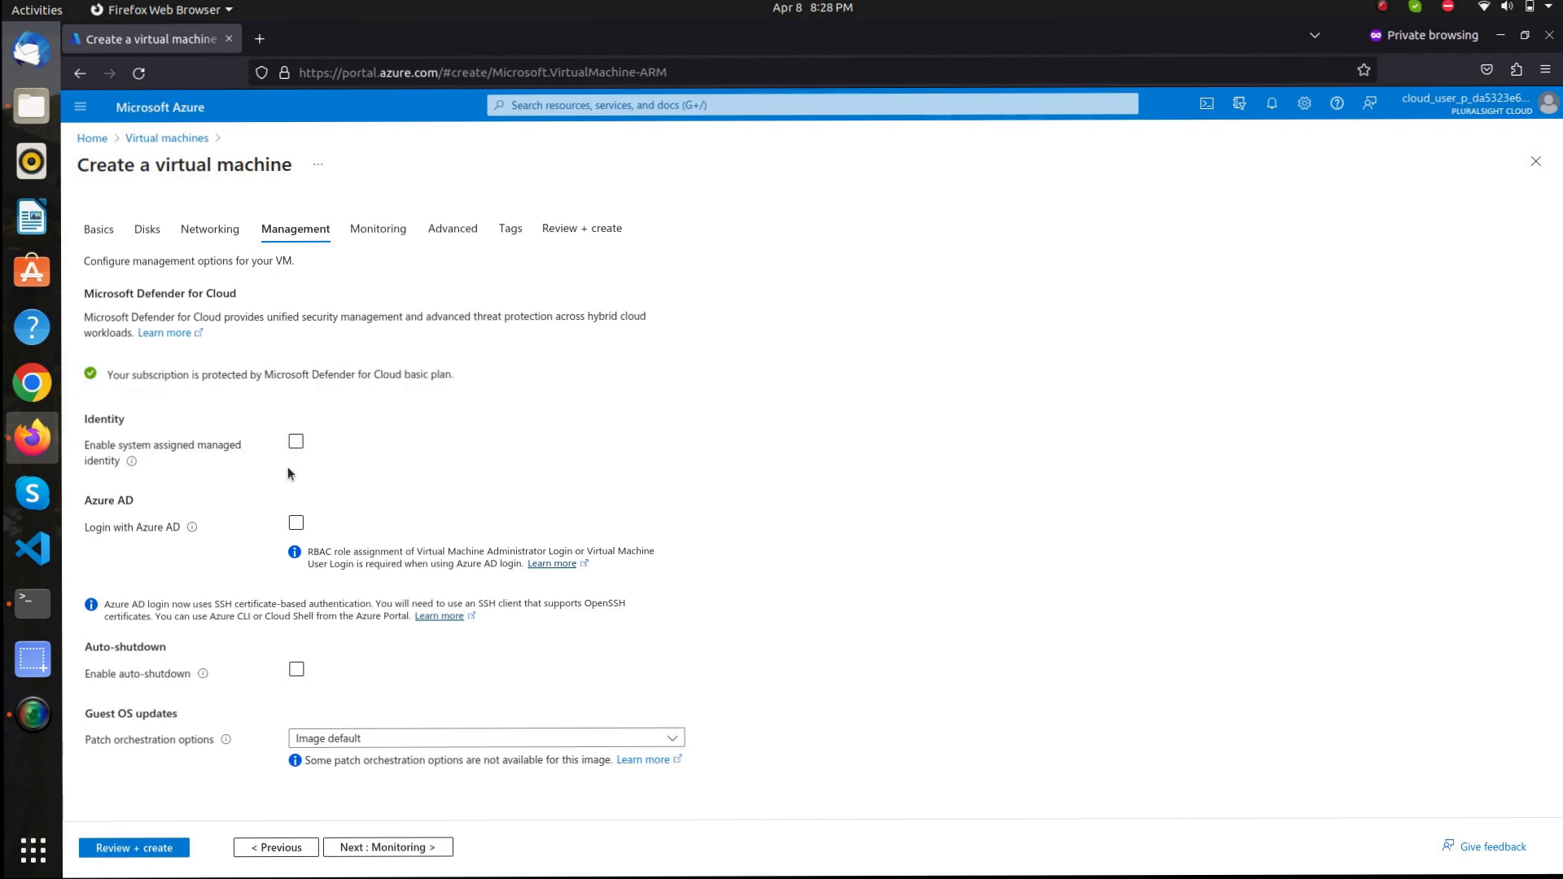
left_click(297, 672)
scroll(330, 636, "down", 3)
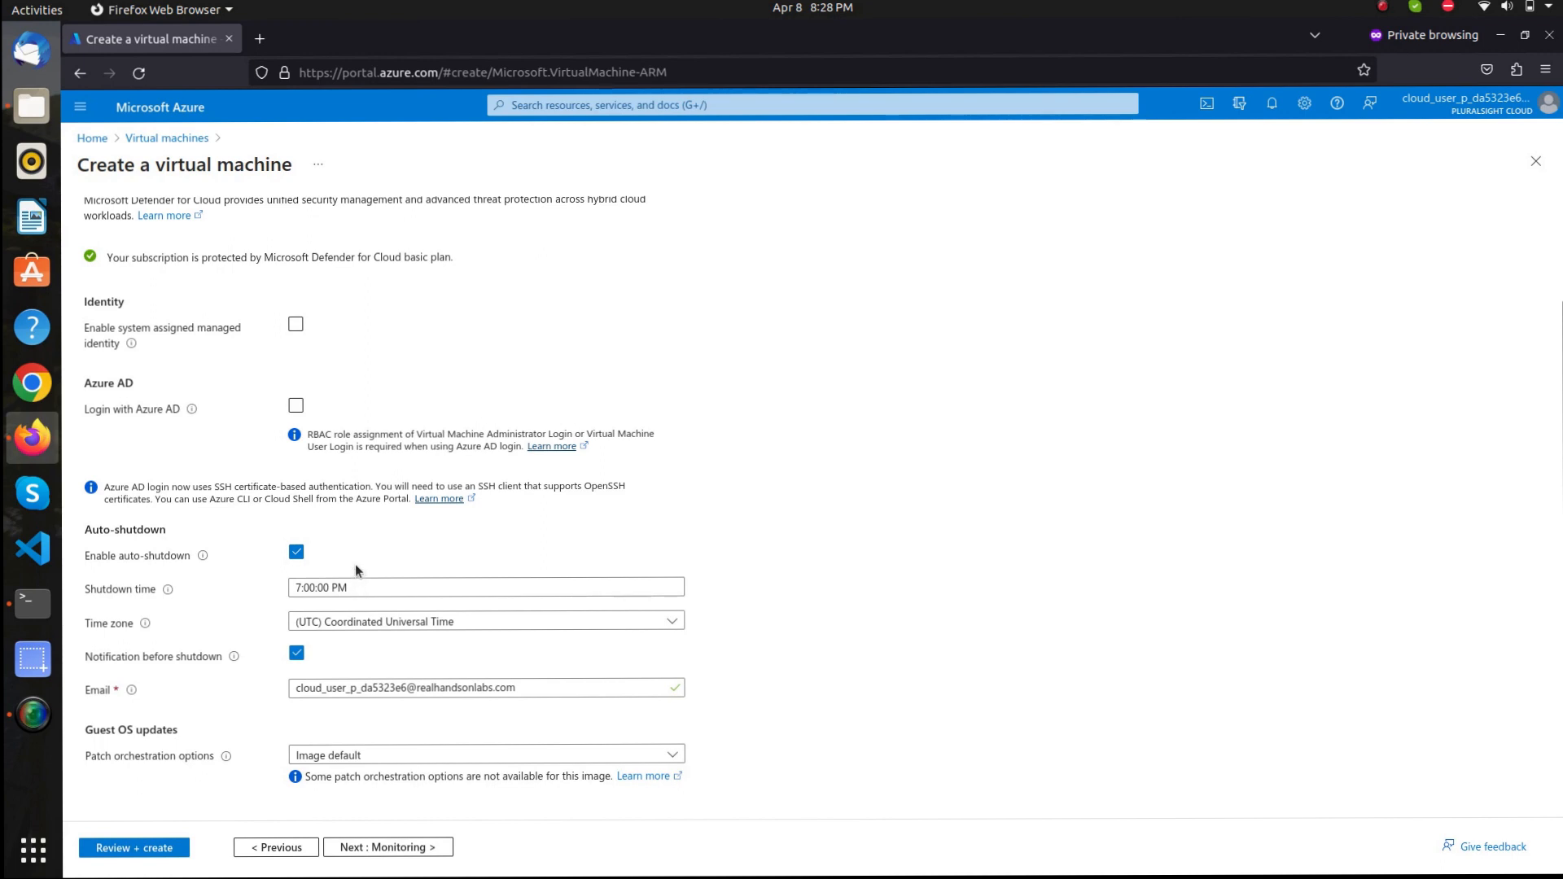
left_click(297, 552)
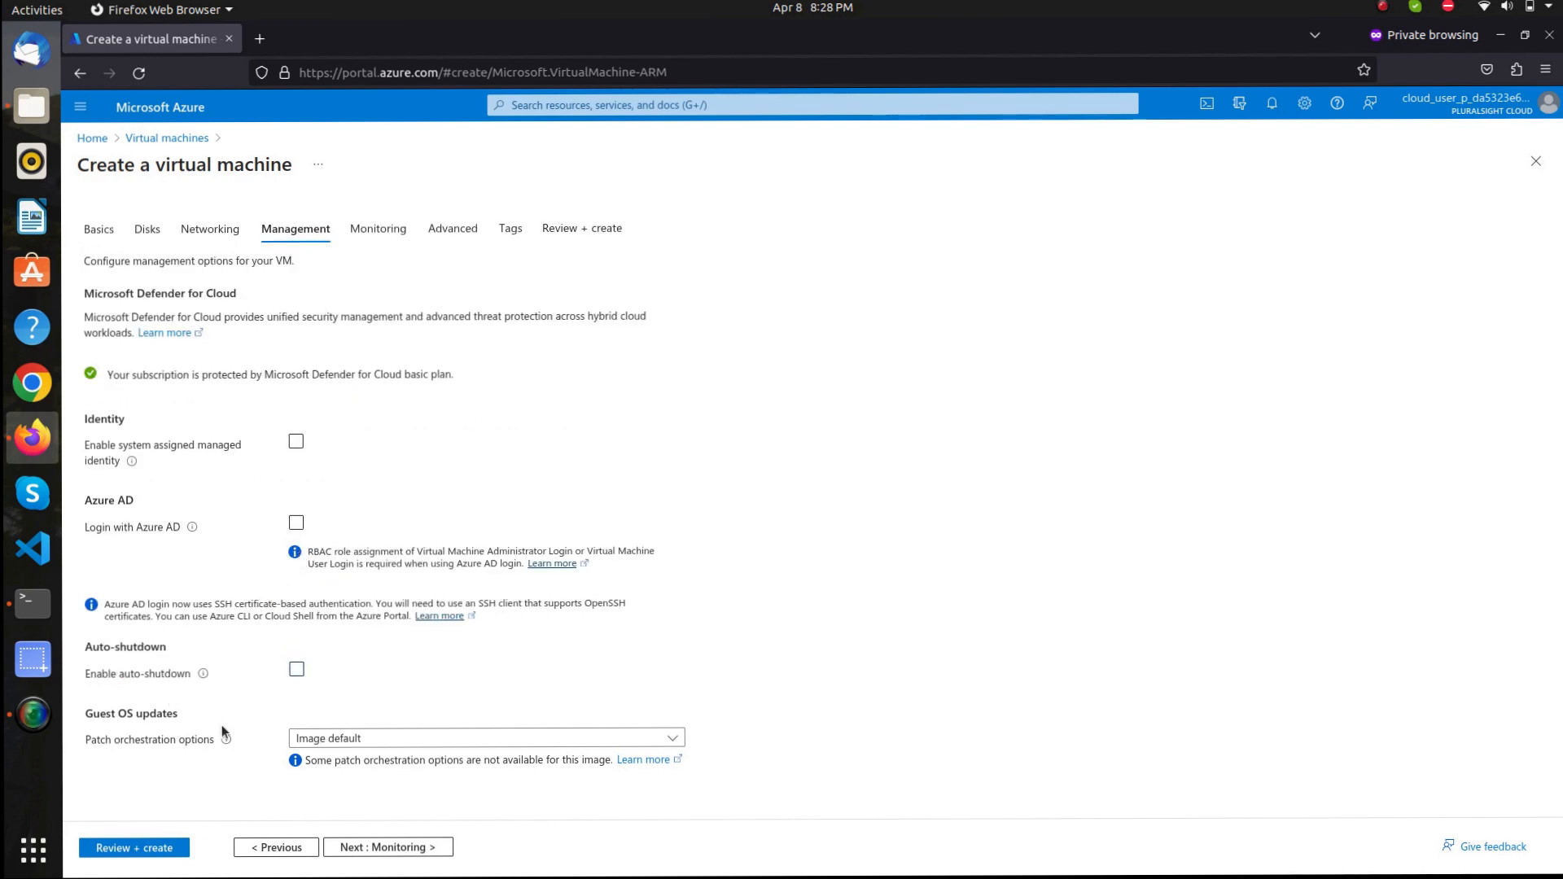
Check the patch orchestration options, keep Image default, and advance to the monitoring settings
left_click(370, 738)
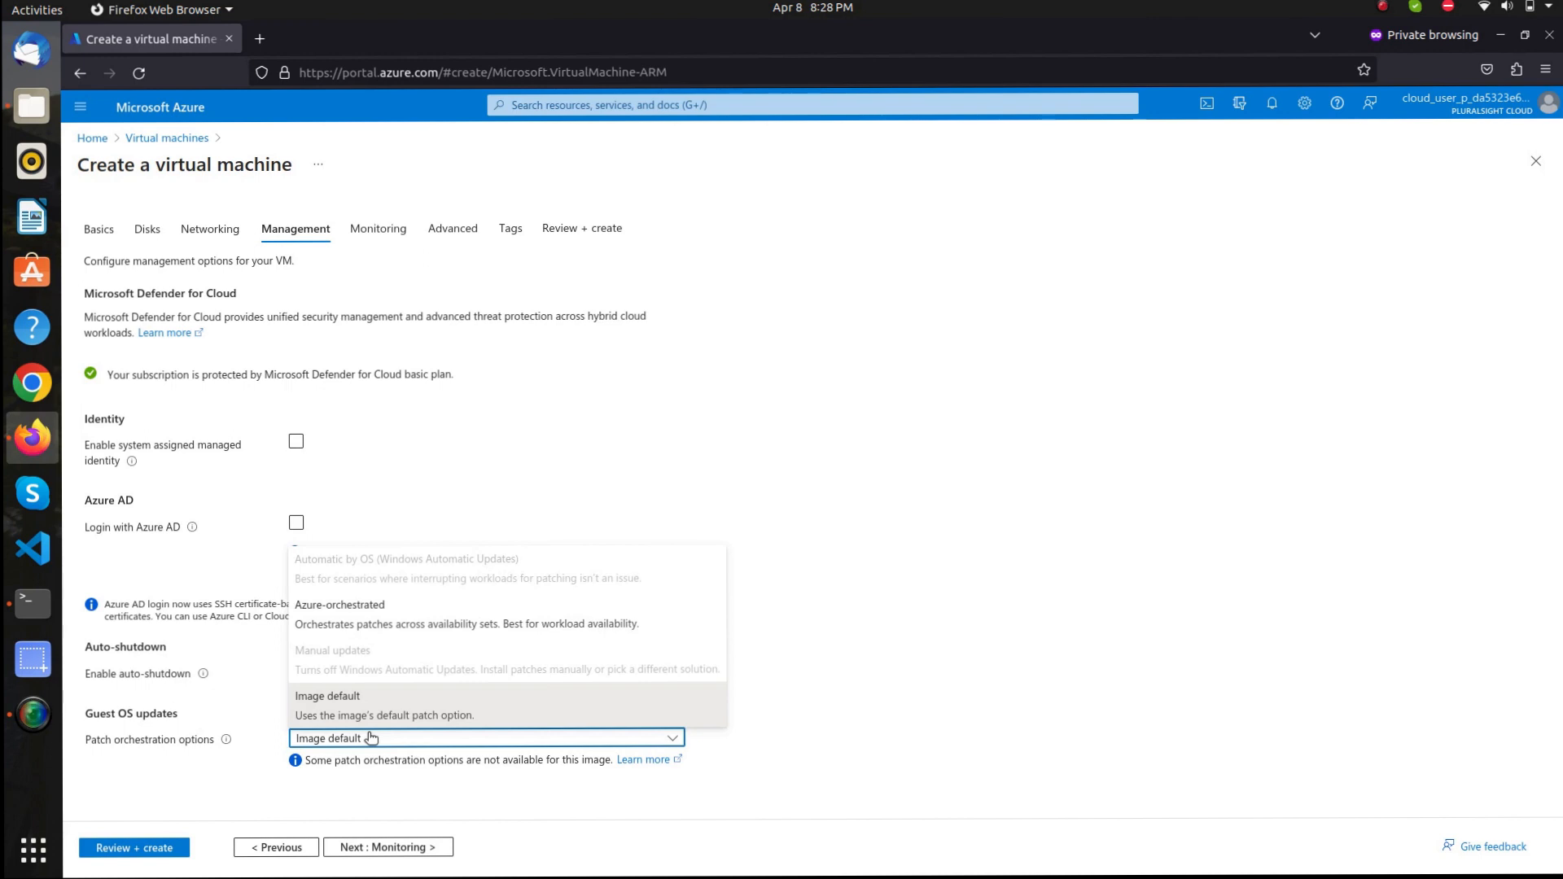
left_click(370, 738)
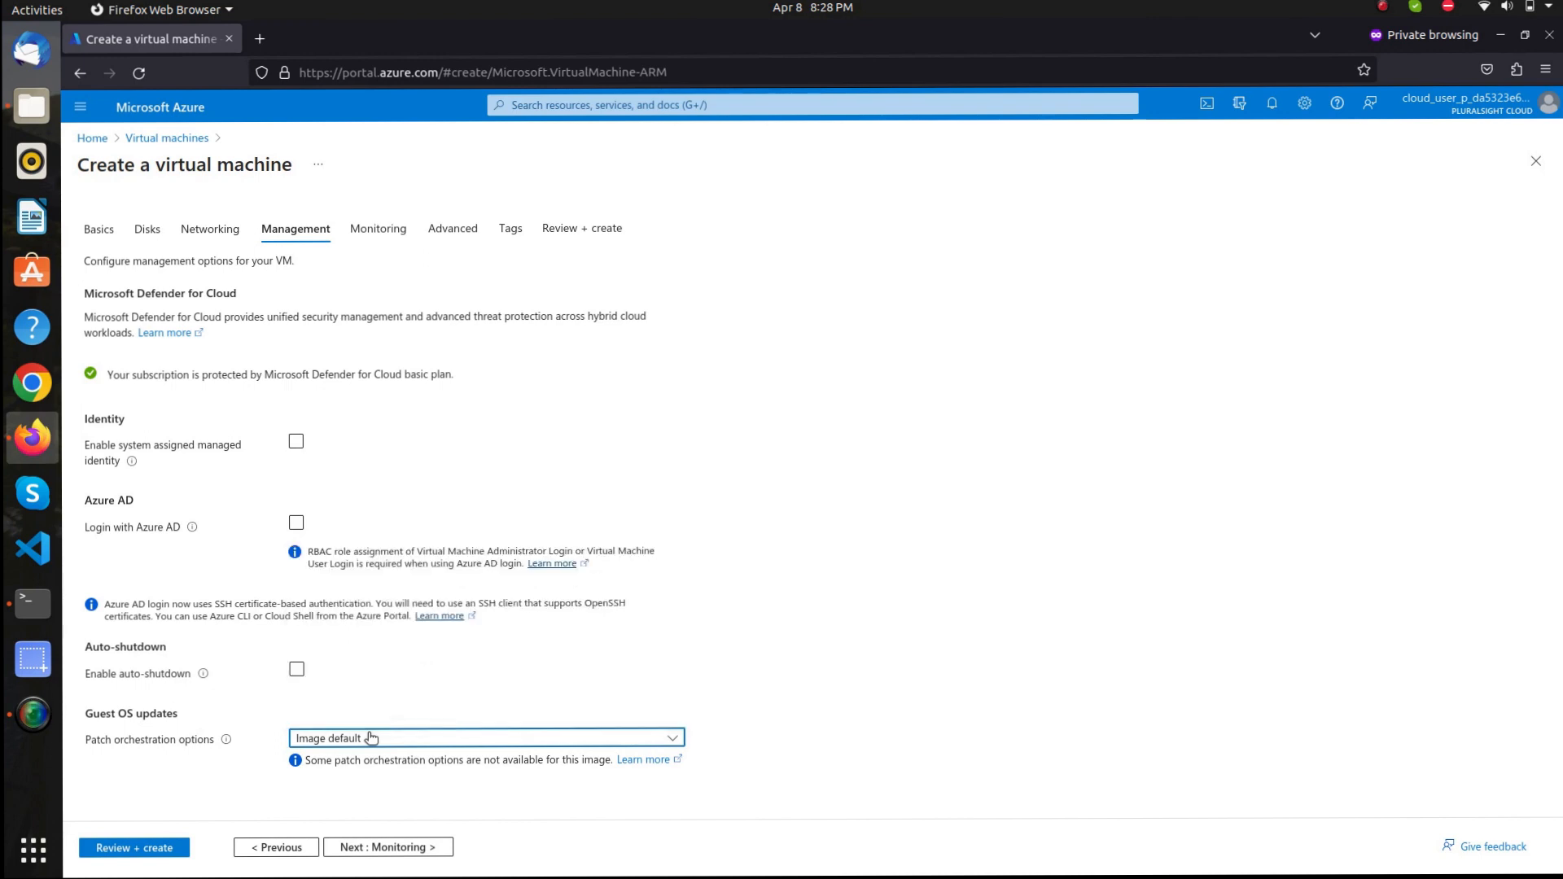
left_click(370, 847)
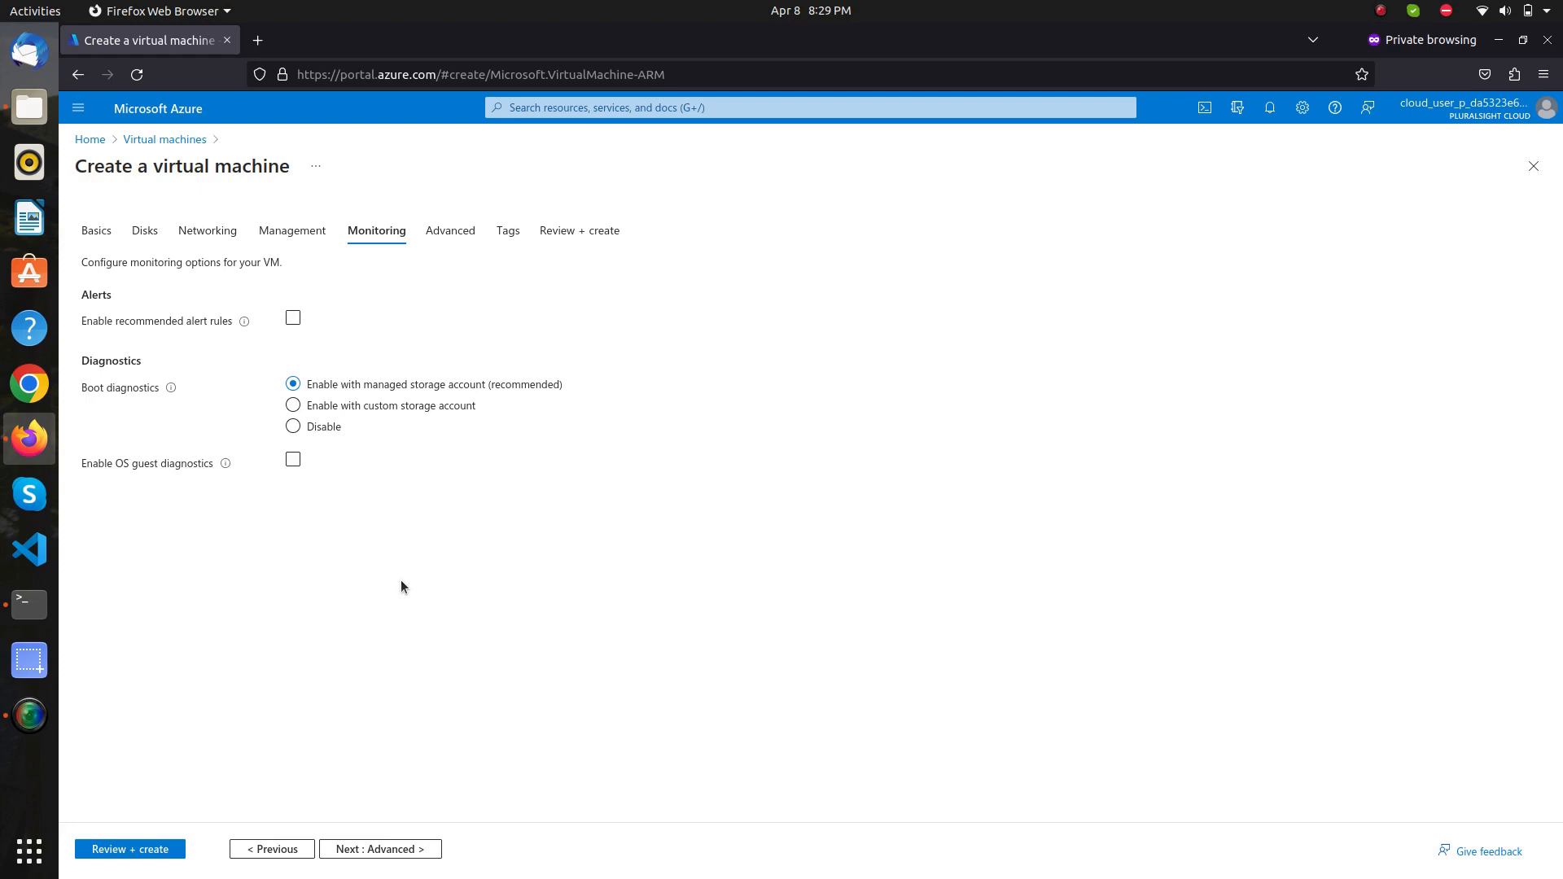
left_click(295, 318)
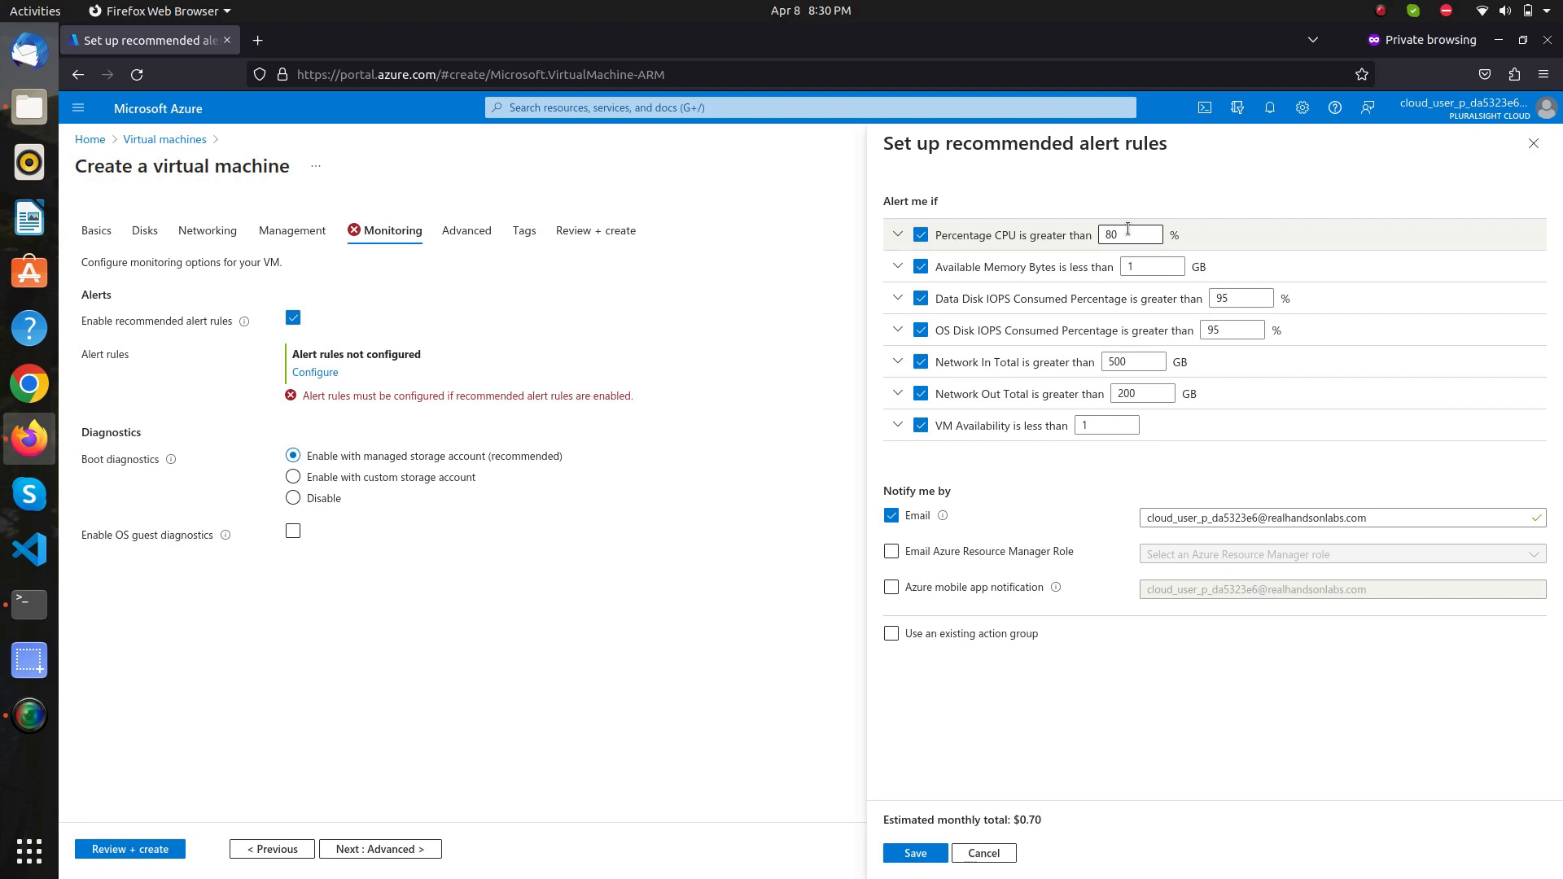
left_click(980, 855)
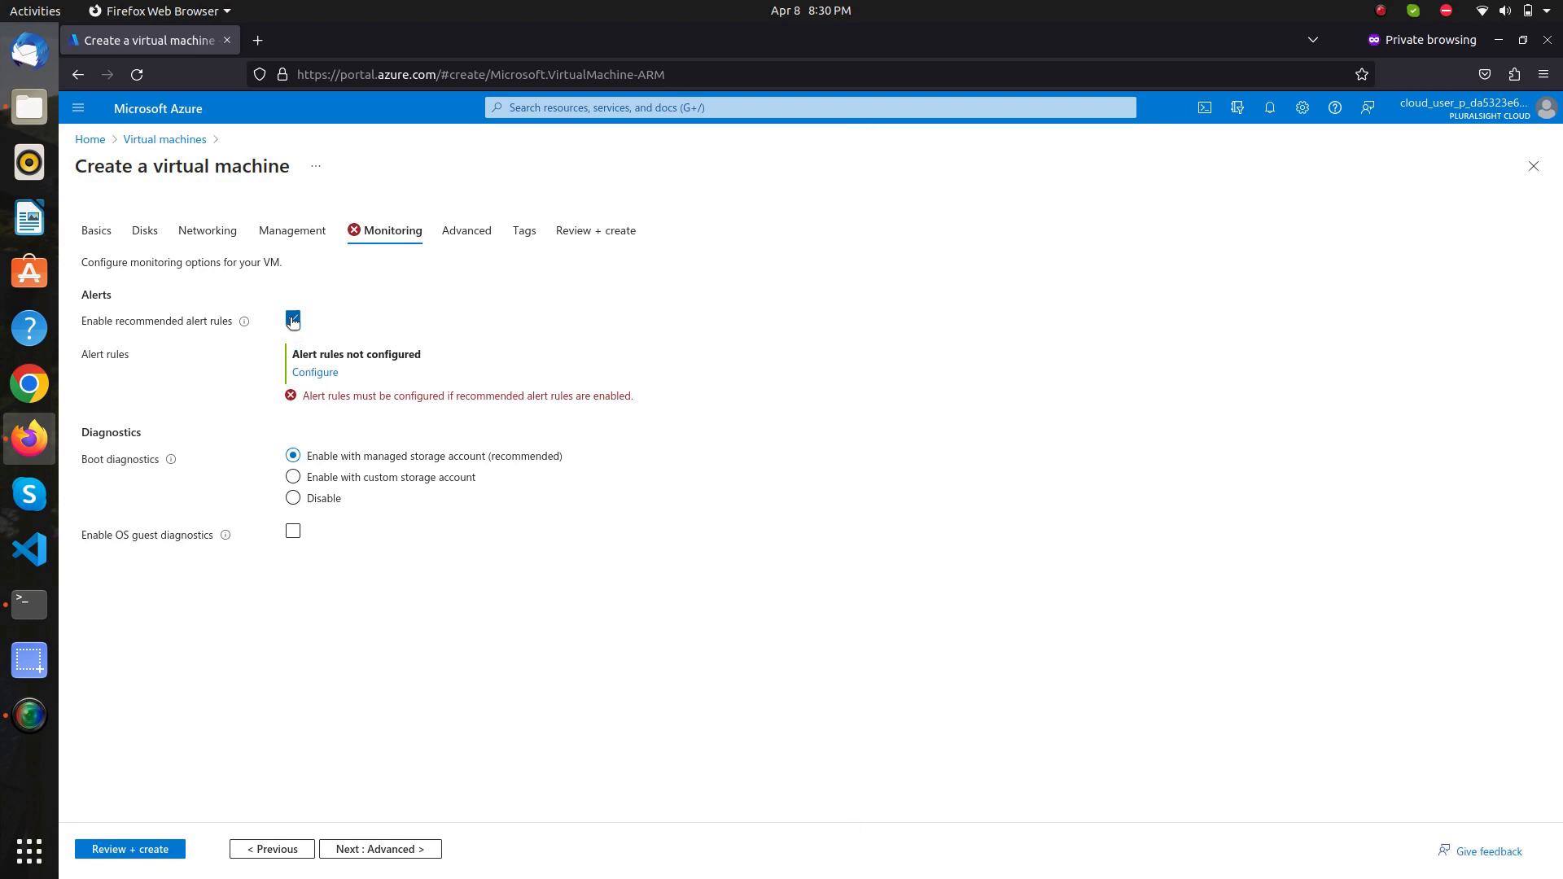
left_click(293, 320)
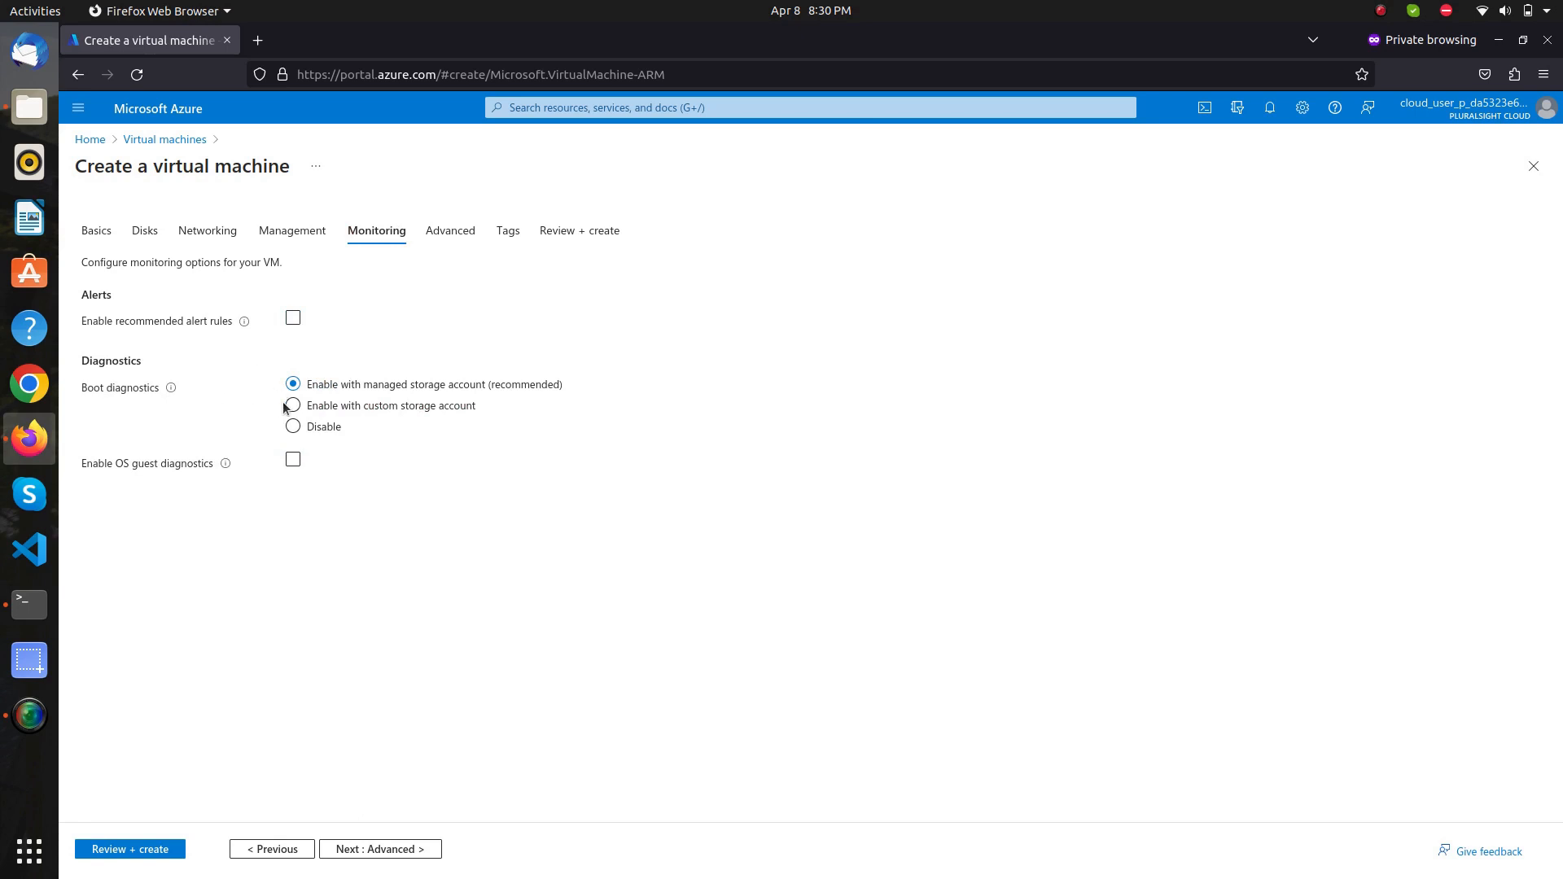
Pass through the advanced and tags settings without changes and open the final review of the virtual machine
left_click(359, 852)
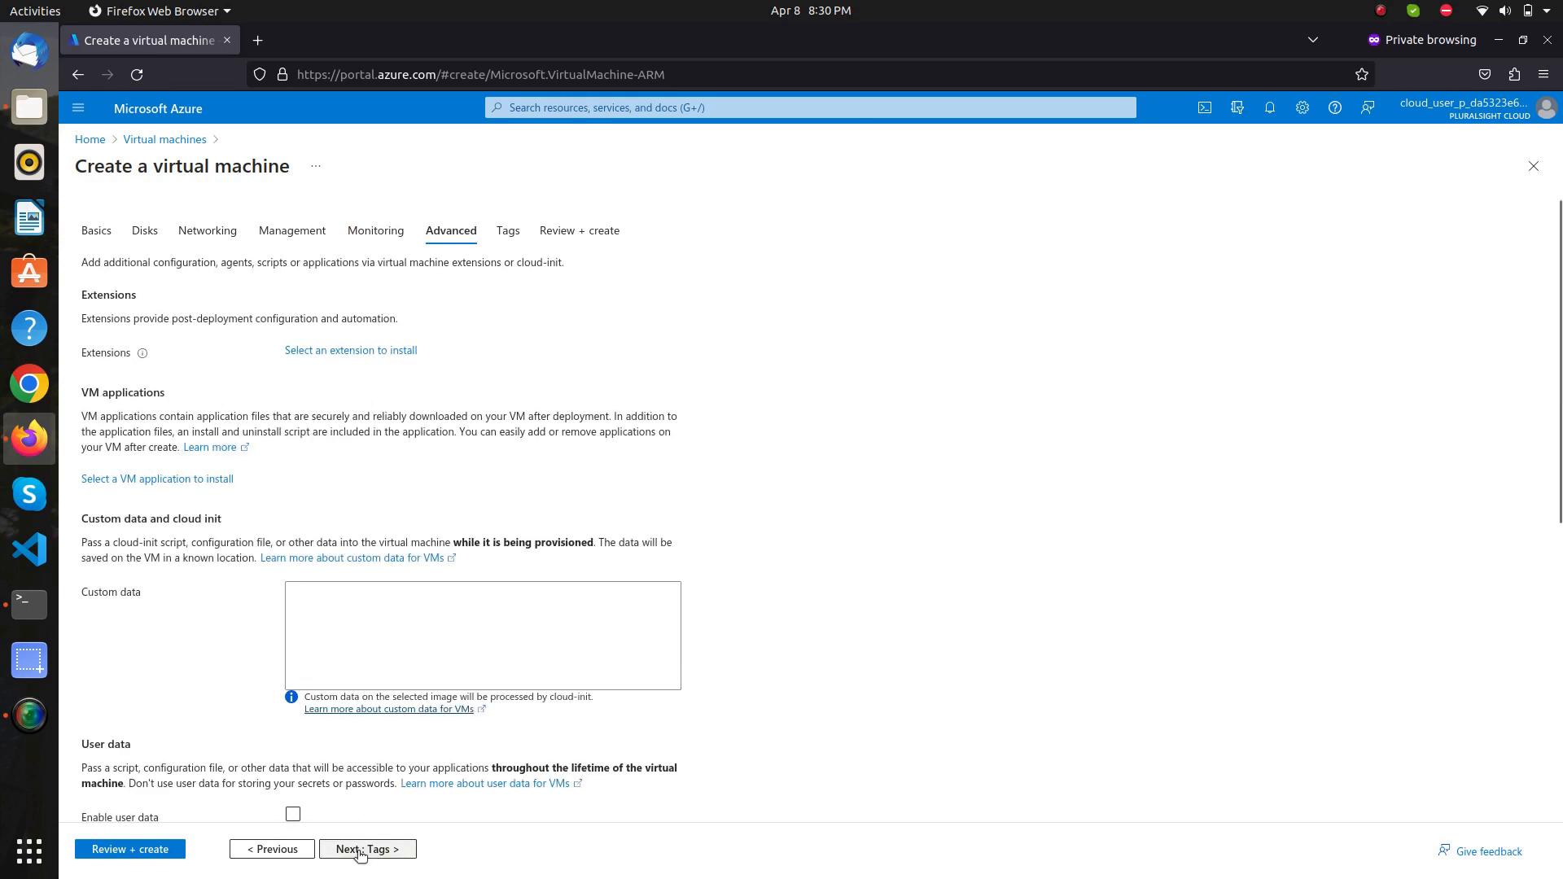
left_click(359, 851)
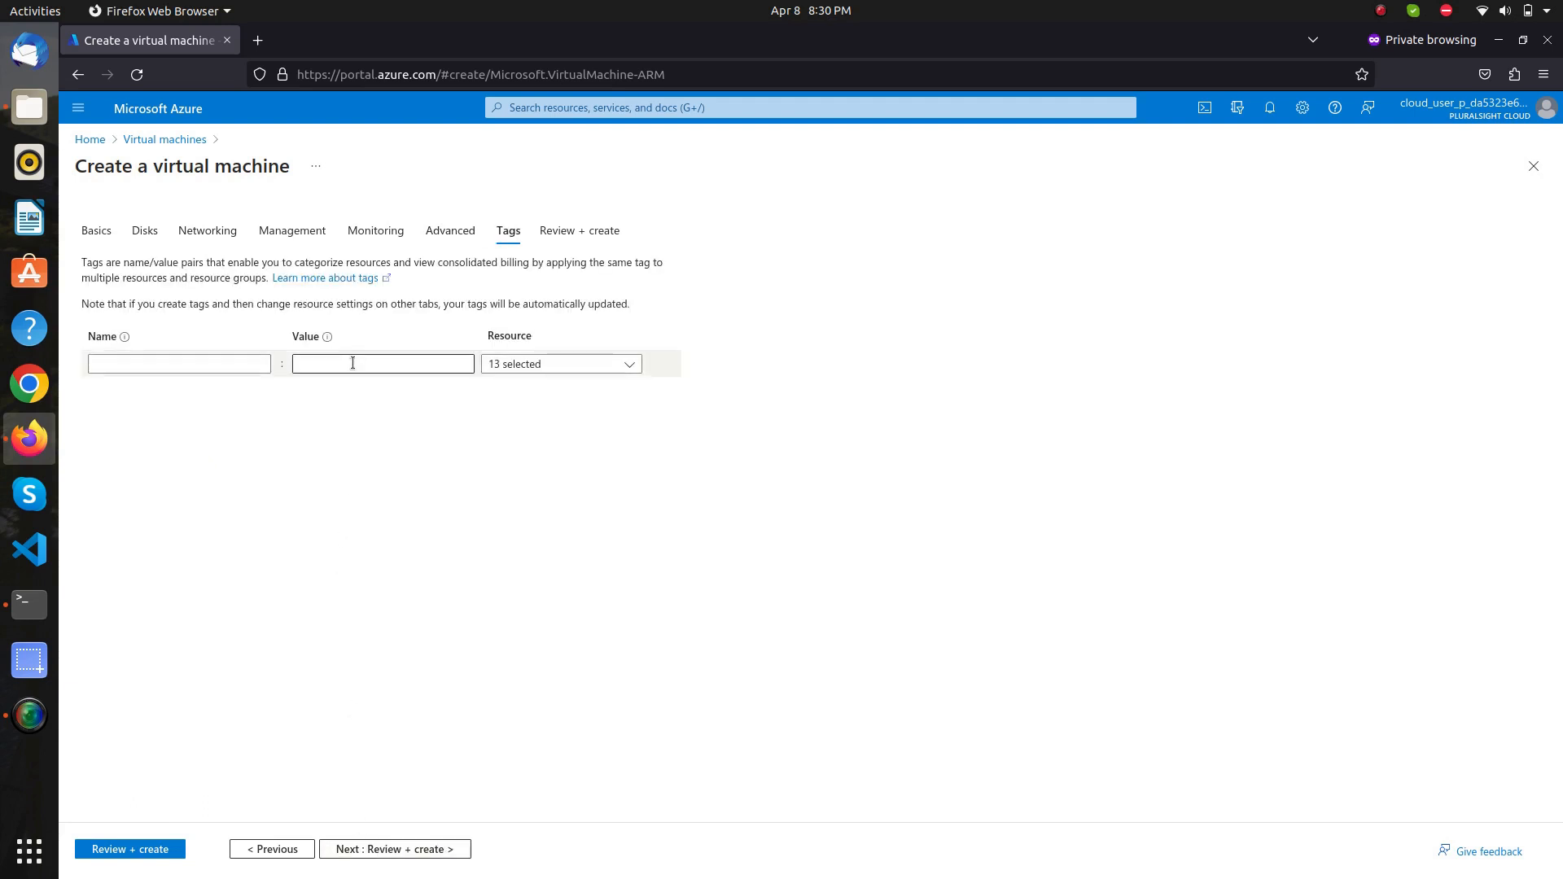
left_click(140, 850)
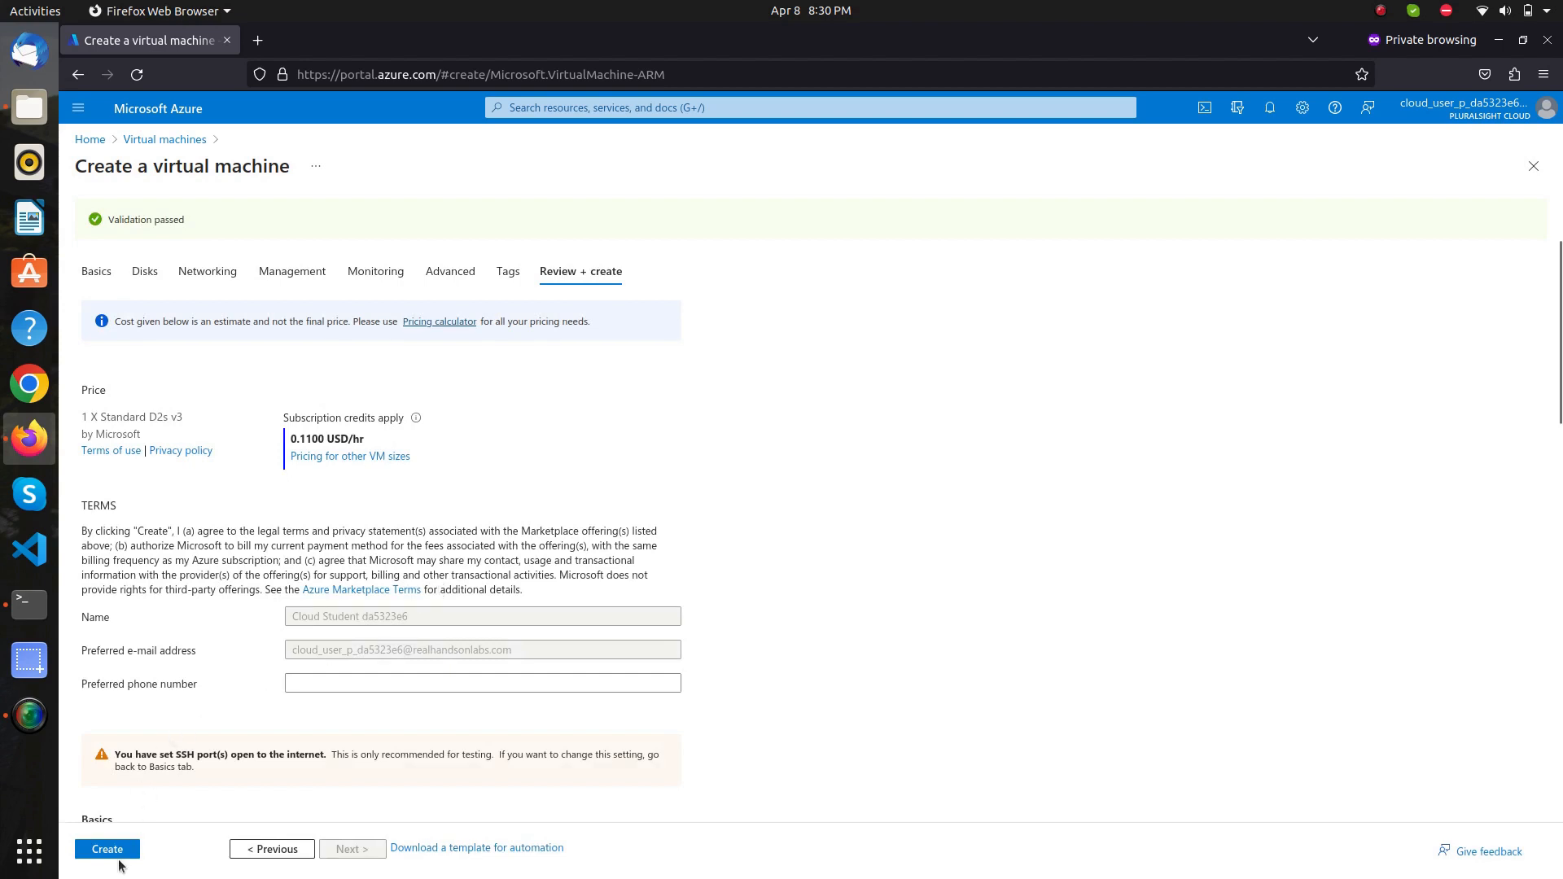
Create the virtual machine with its generated private key downloaded, and open the deployed SimACB resource
left_click(117, 853)
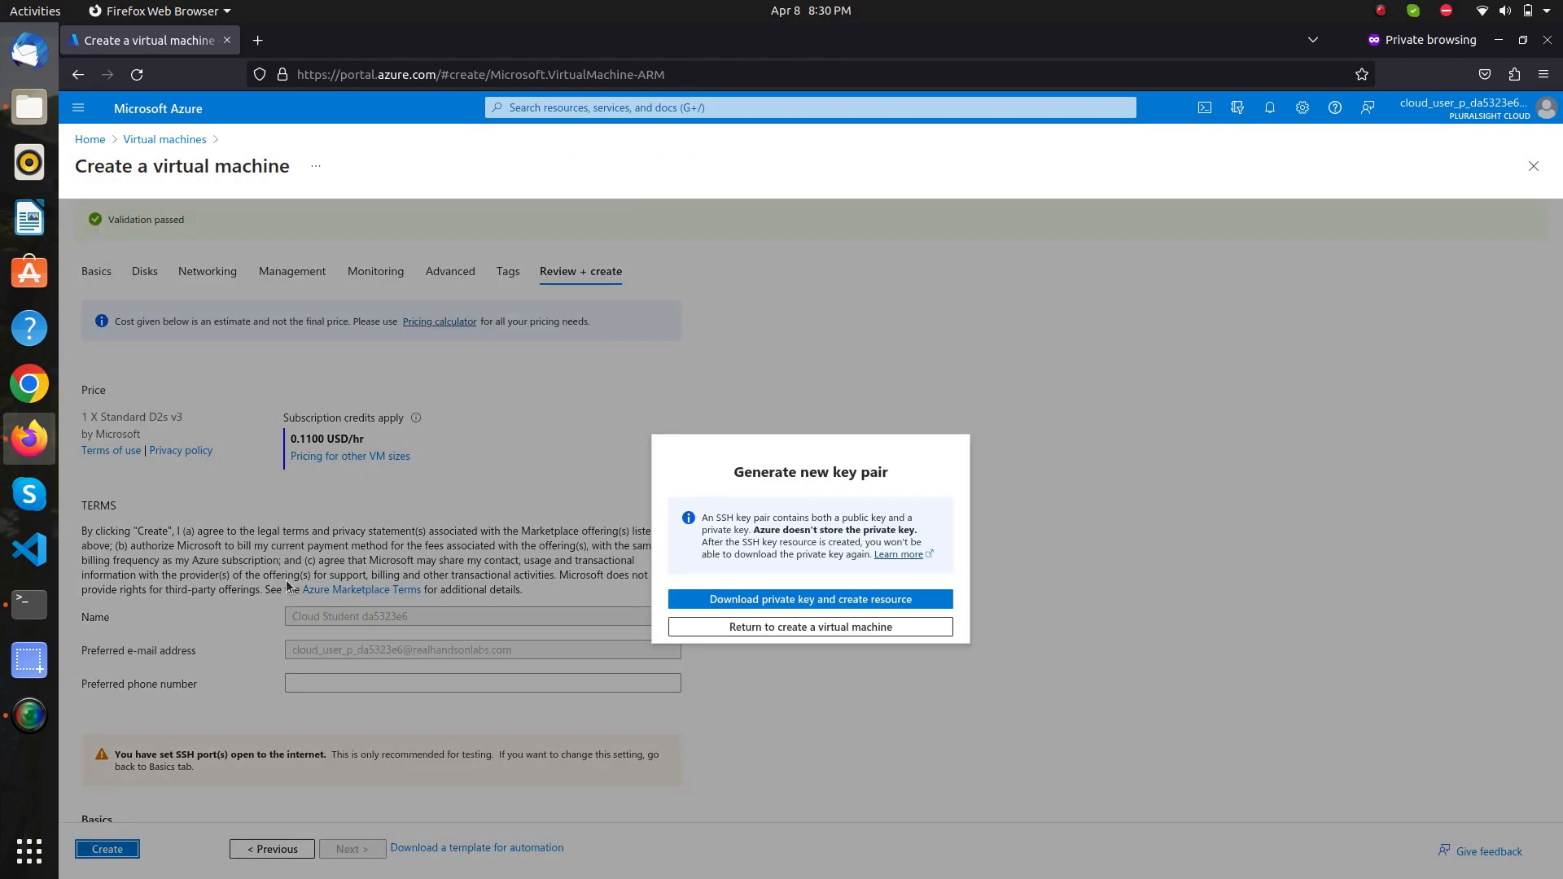
left_click(786, 602)
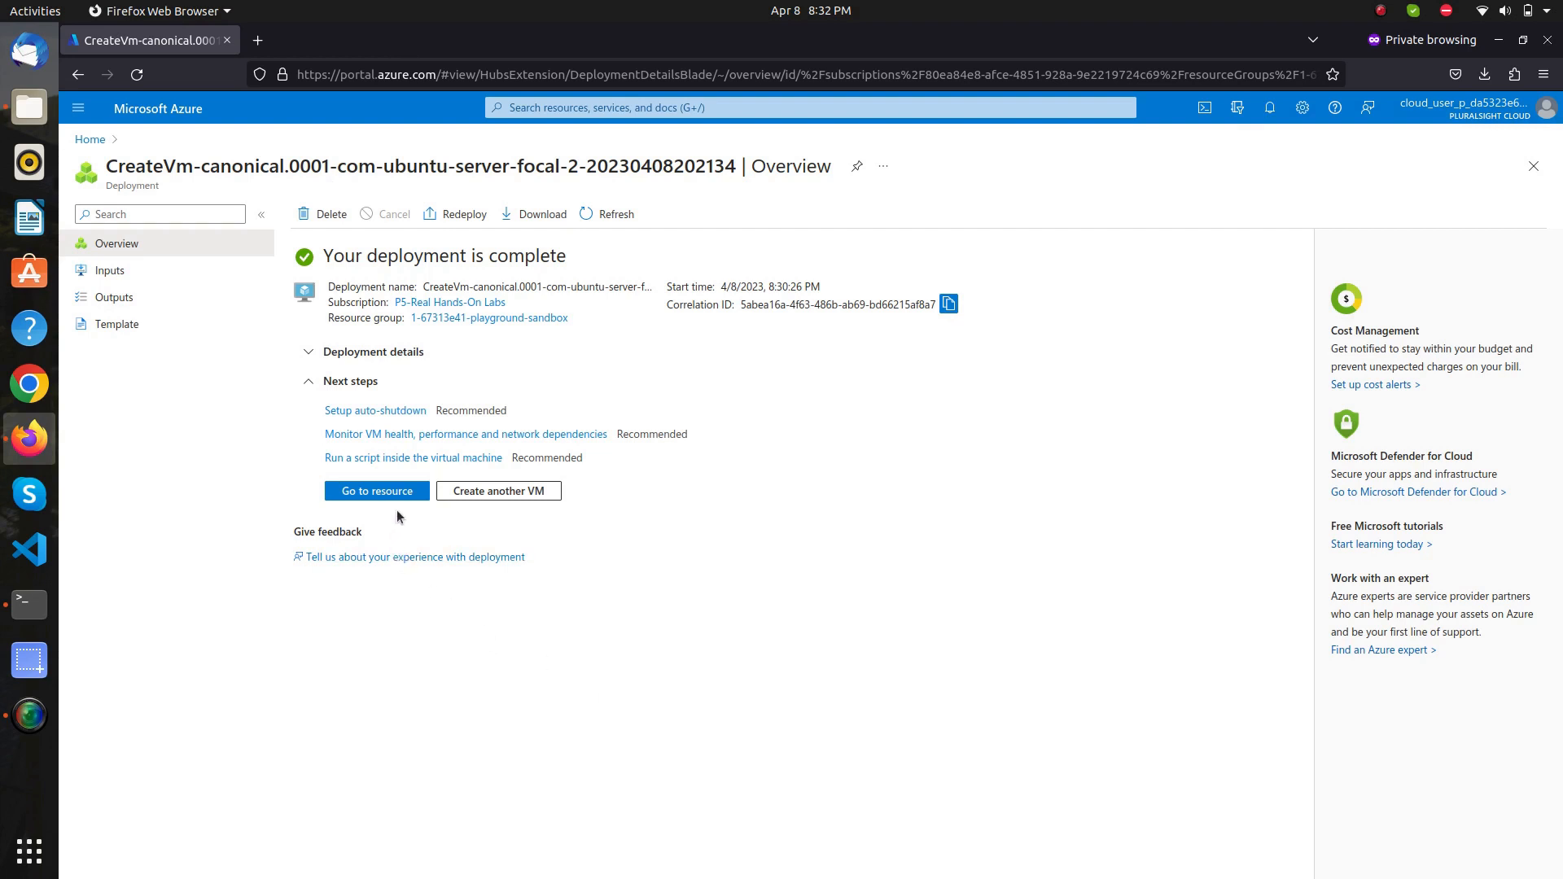
left_click(395, 487)
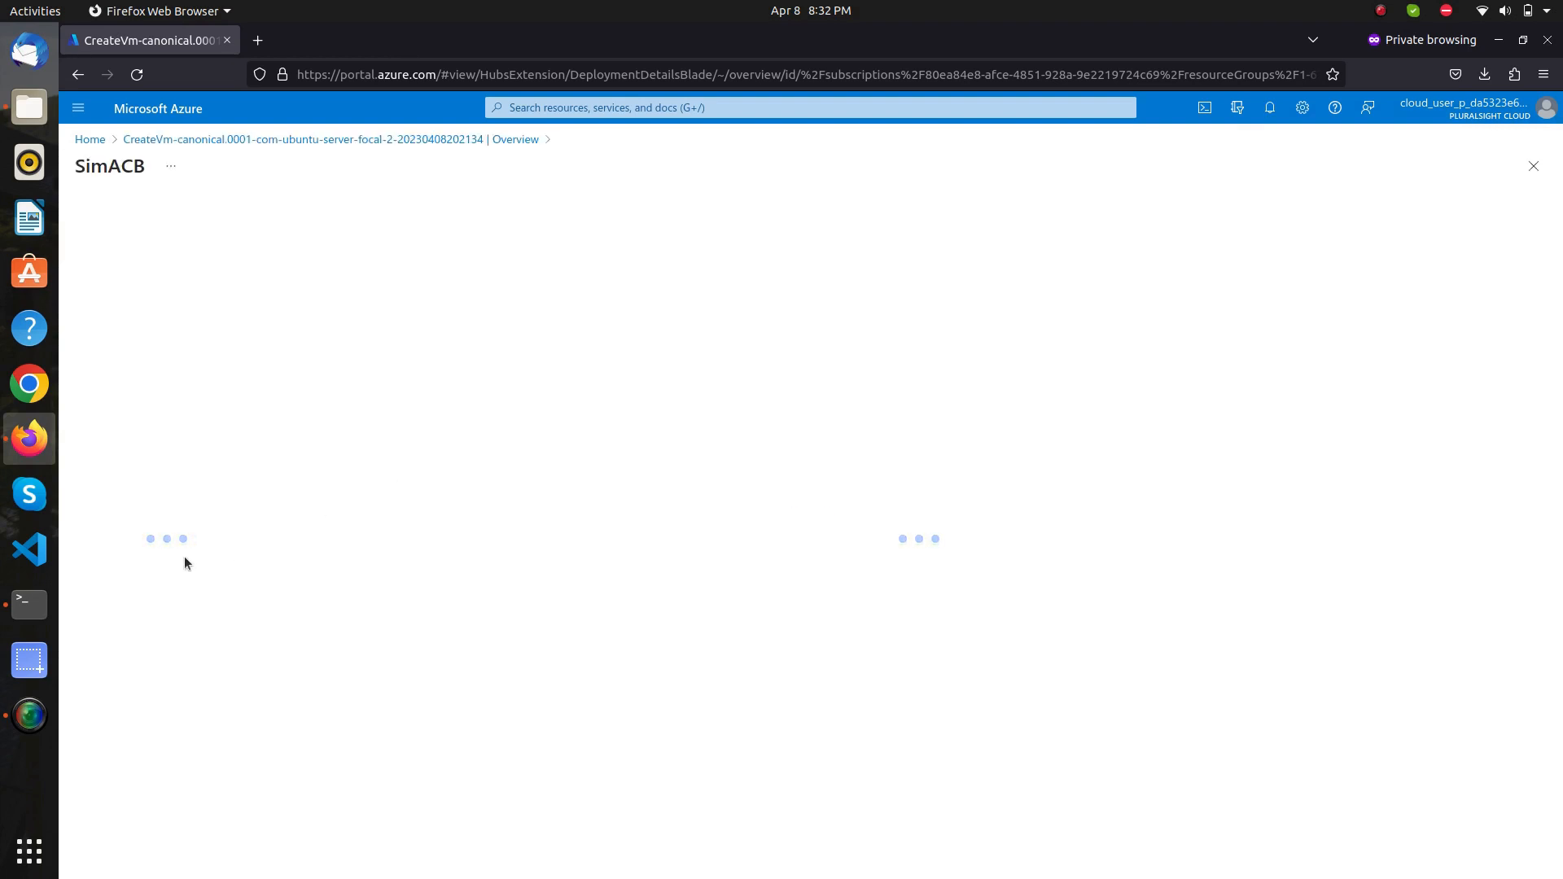
Switch to the Terminal, list the folder's files, and restrict the key file with chmod 400 SimACB_key.pem
left_click(30, 604)
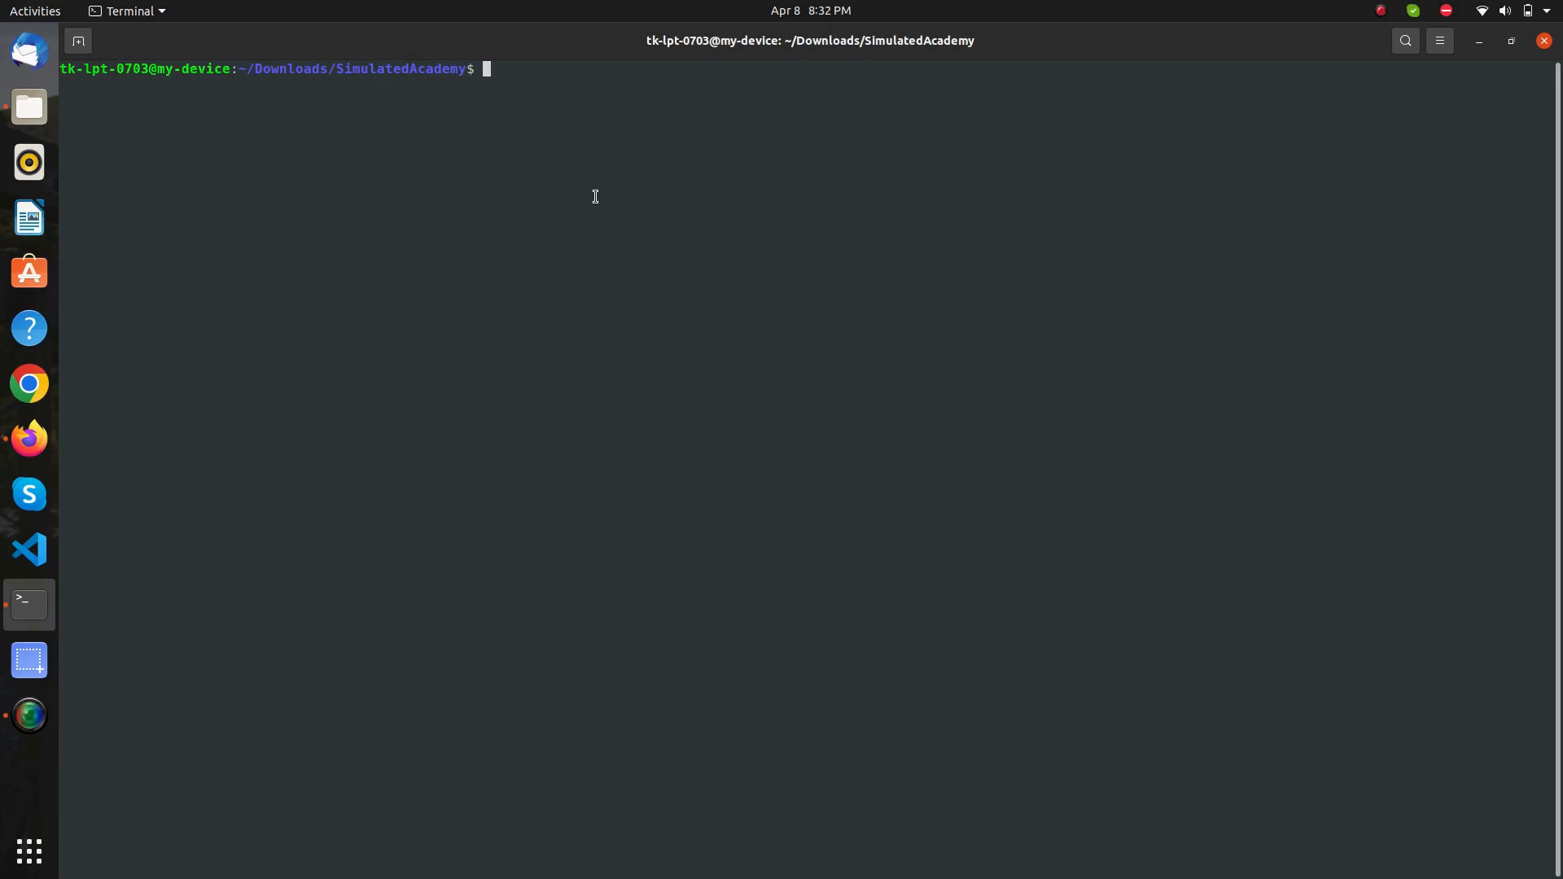
type("ls")
key("Return")
type("c")
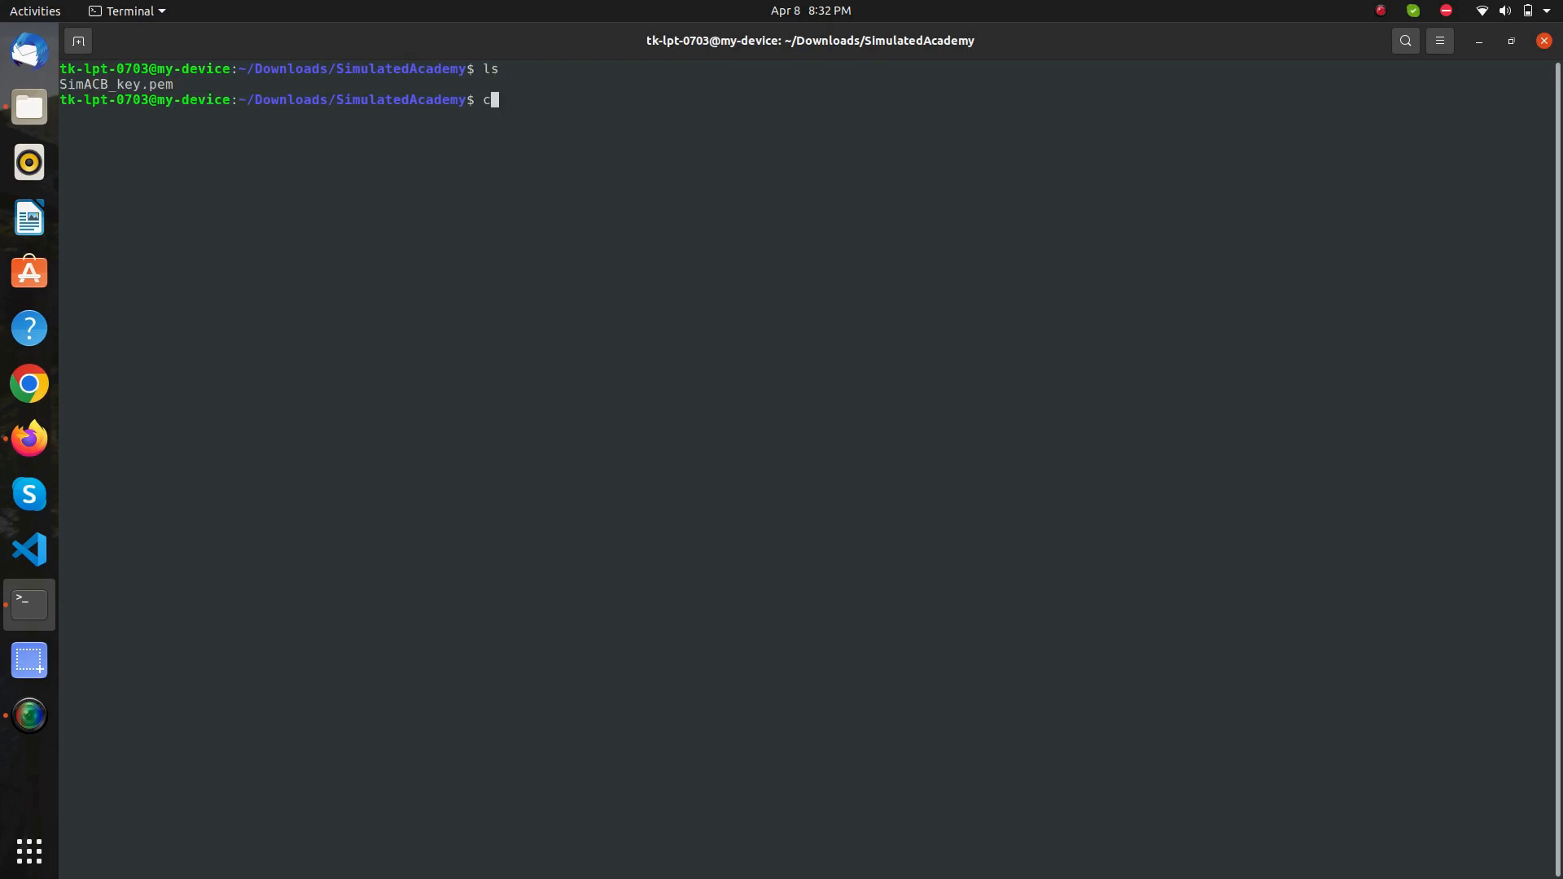
type("hmod 400 Si")
key("Tab")
key("Return")
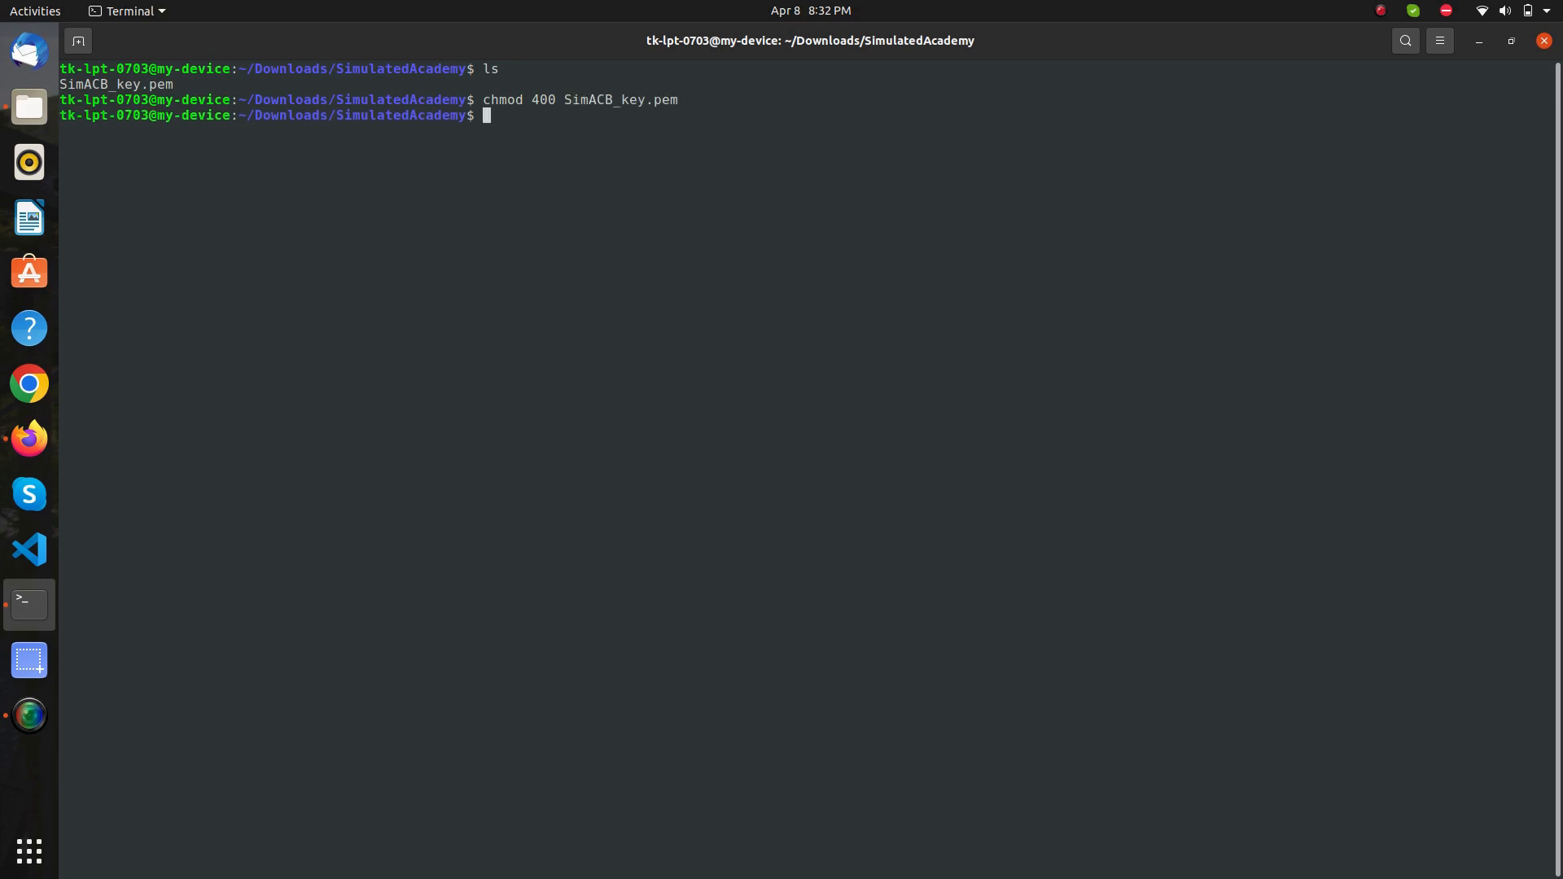
Copy the key file name SimACB_key.pem from the chmod command
double_click(599, 99)
left_click(583, 121)
double_click(598, 99)
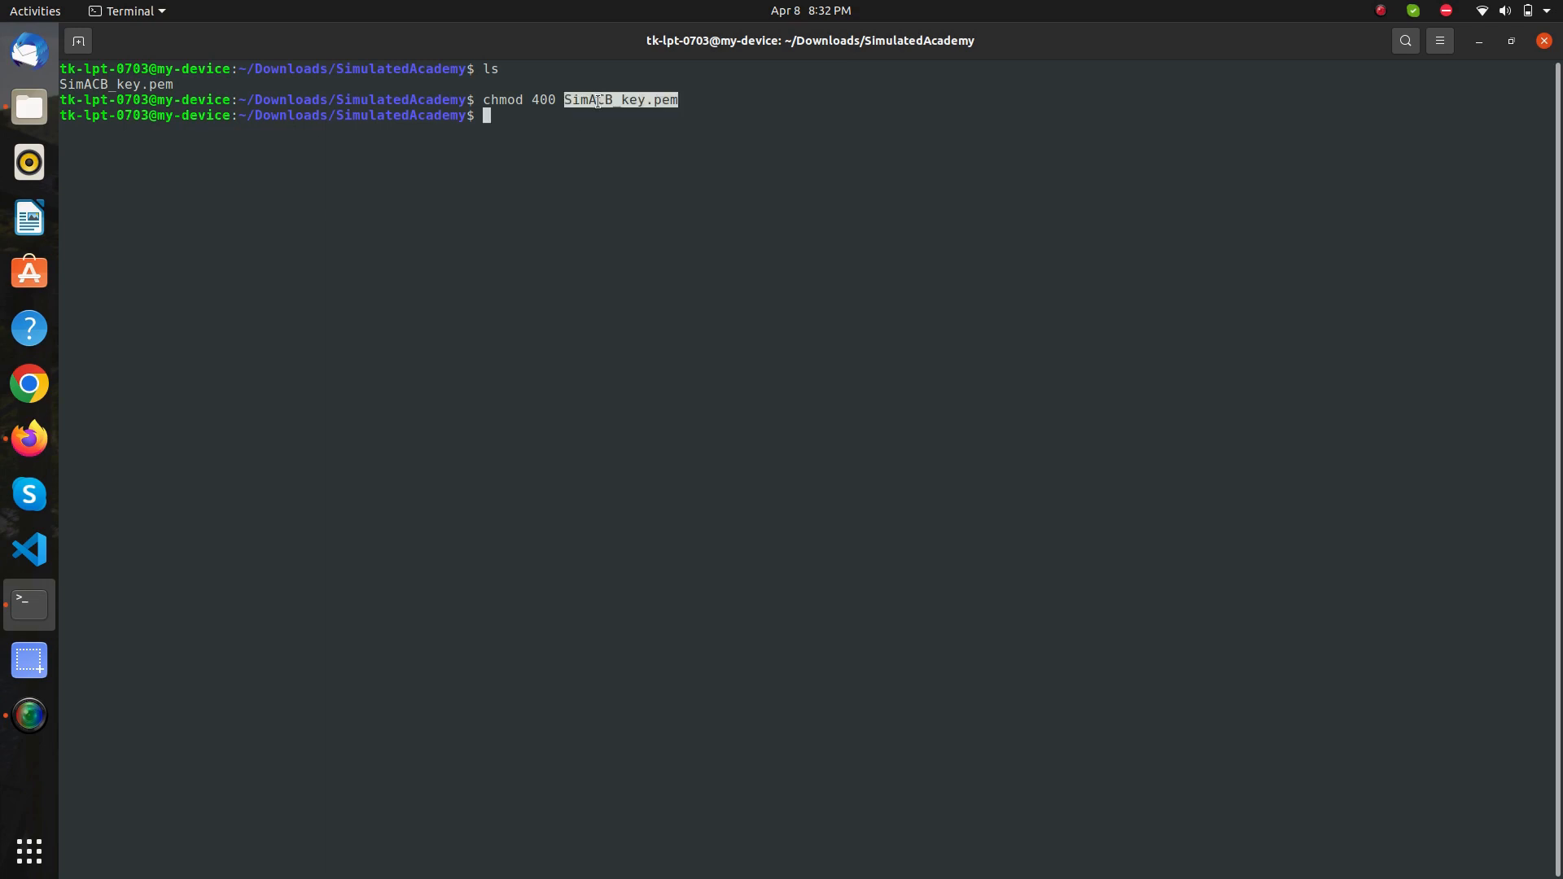
right_click(599, 100)
left_click(616, 119)
left_click(617, 119)
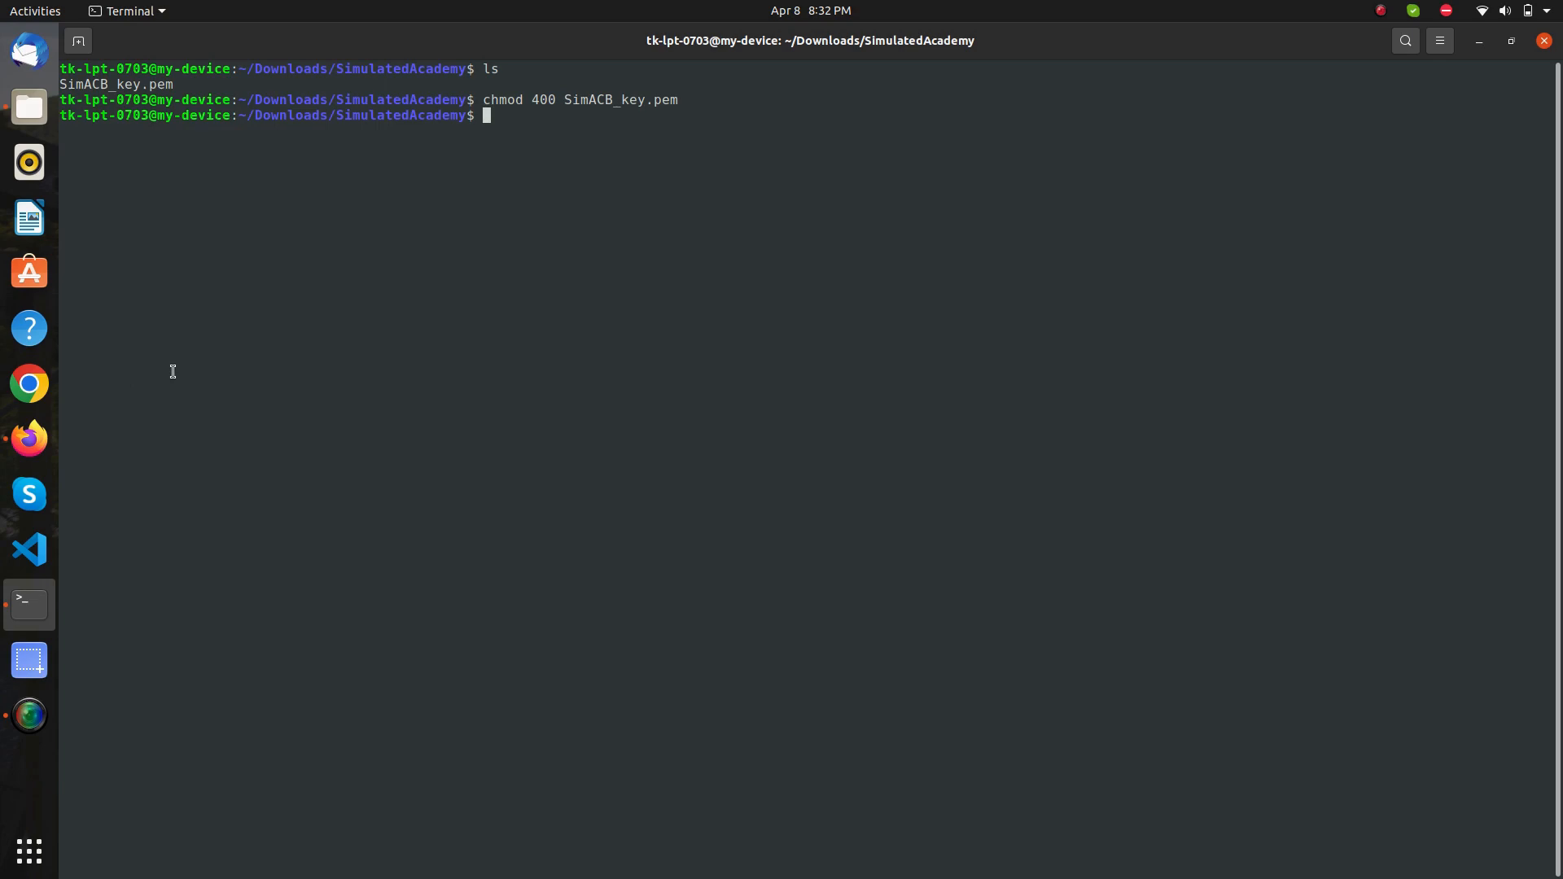
In Firefox, open SimACB's SSH connection instructions, set the private key path to SimACB_key.pem, and copy the generated ssh command
left_click(29, 438)
left_click(350, 213)
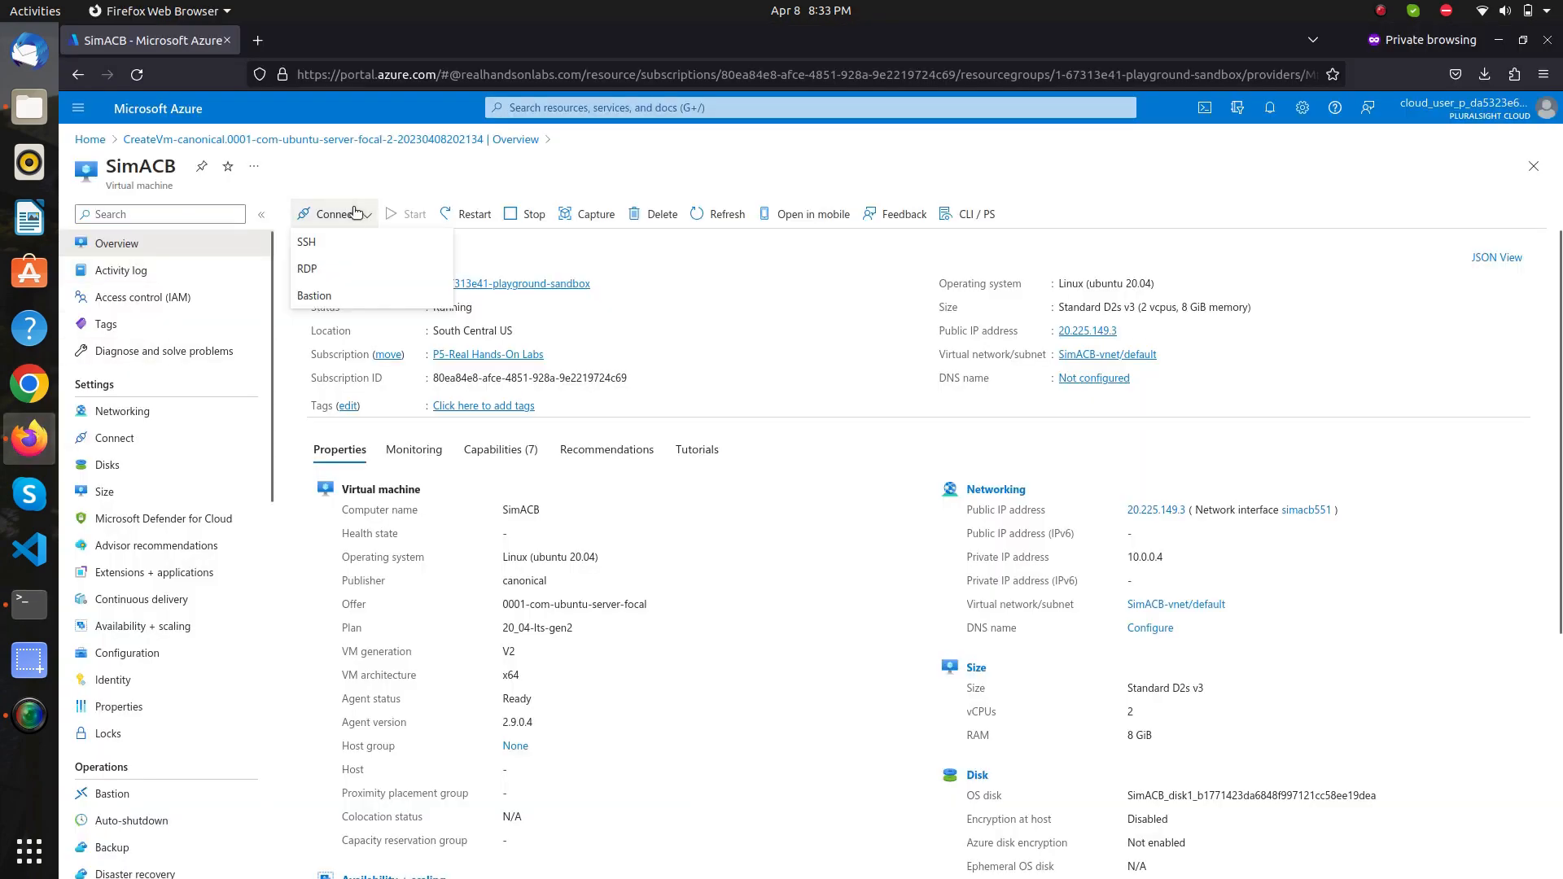
left_click(344, 244)
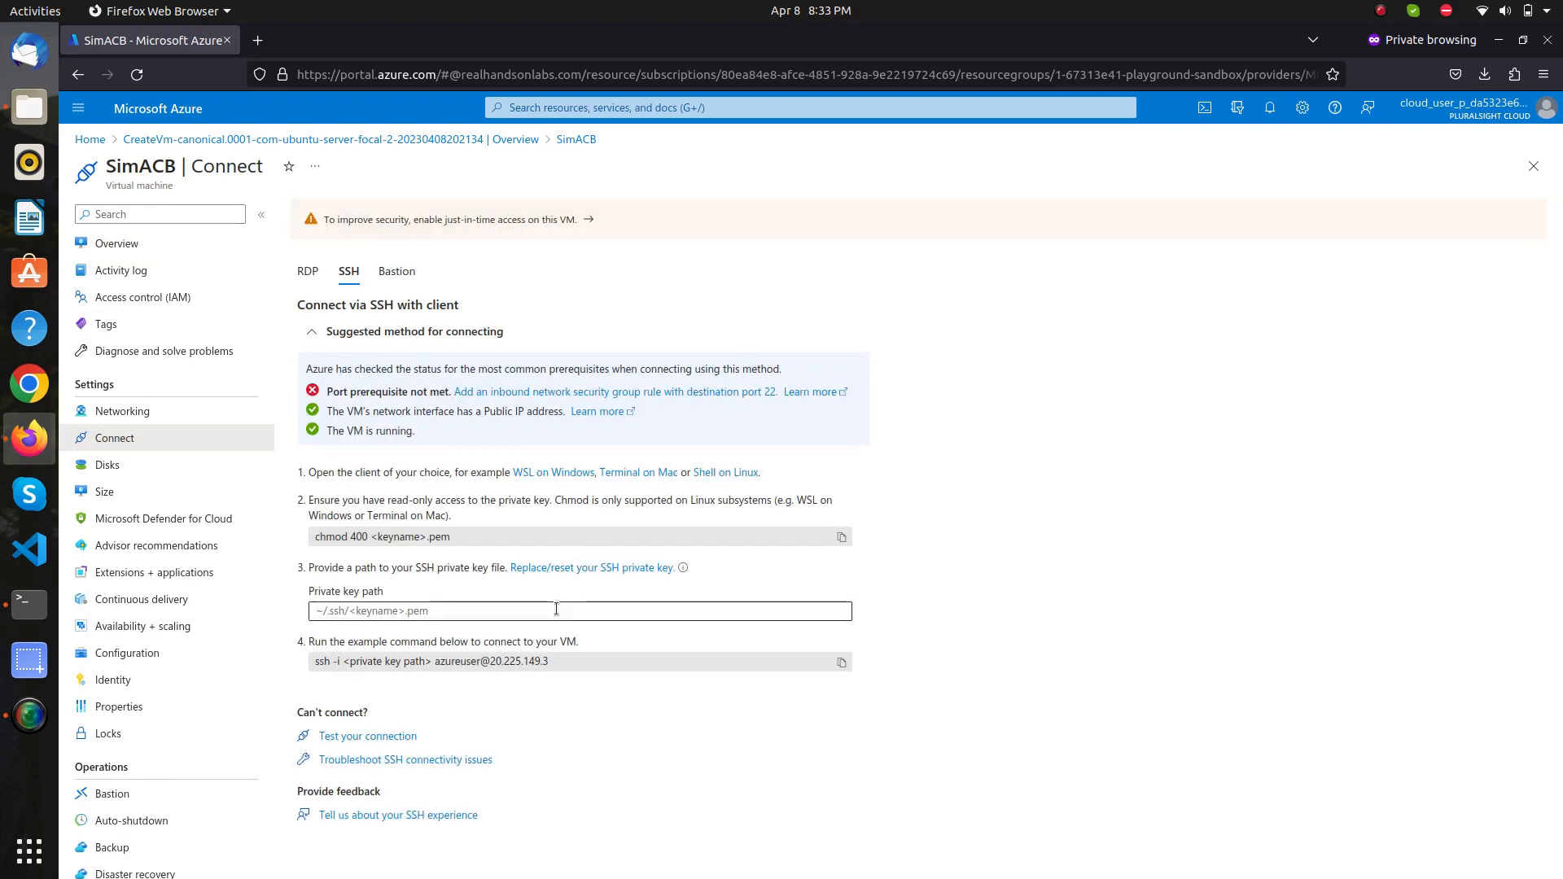
left_click(557, 609)
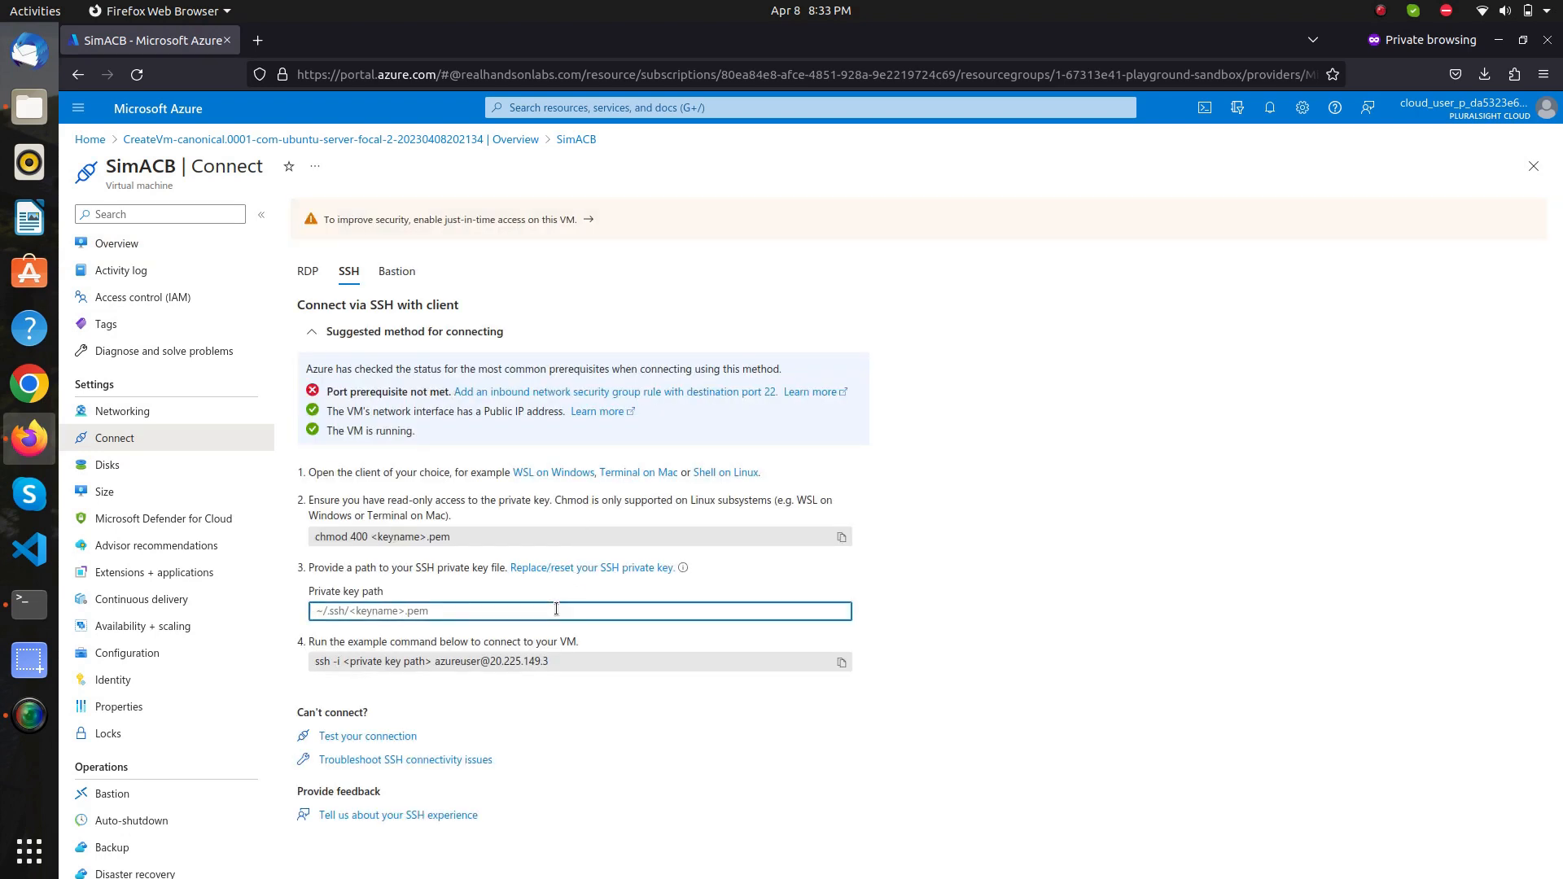
key("ctrl+v")
left_click(841, 661)
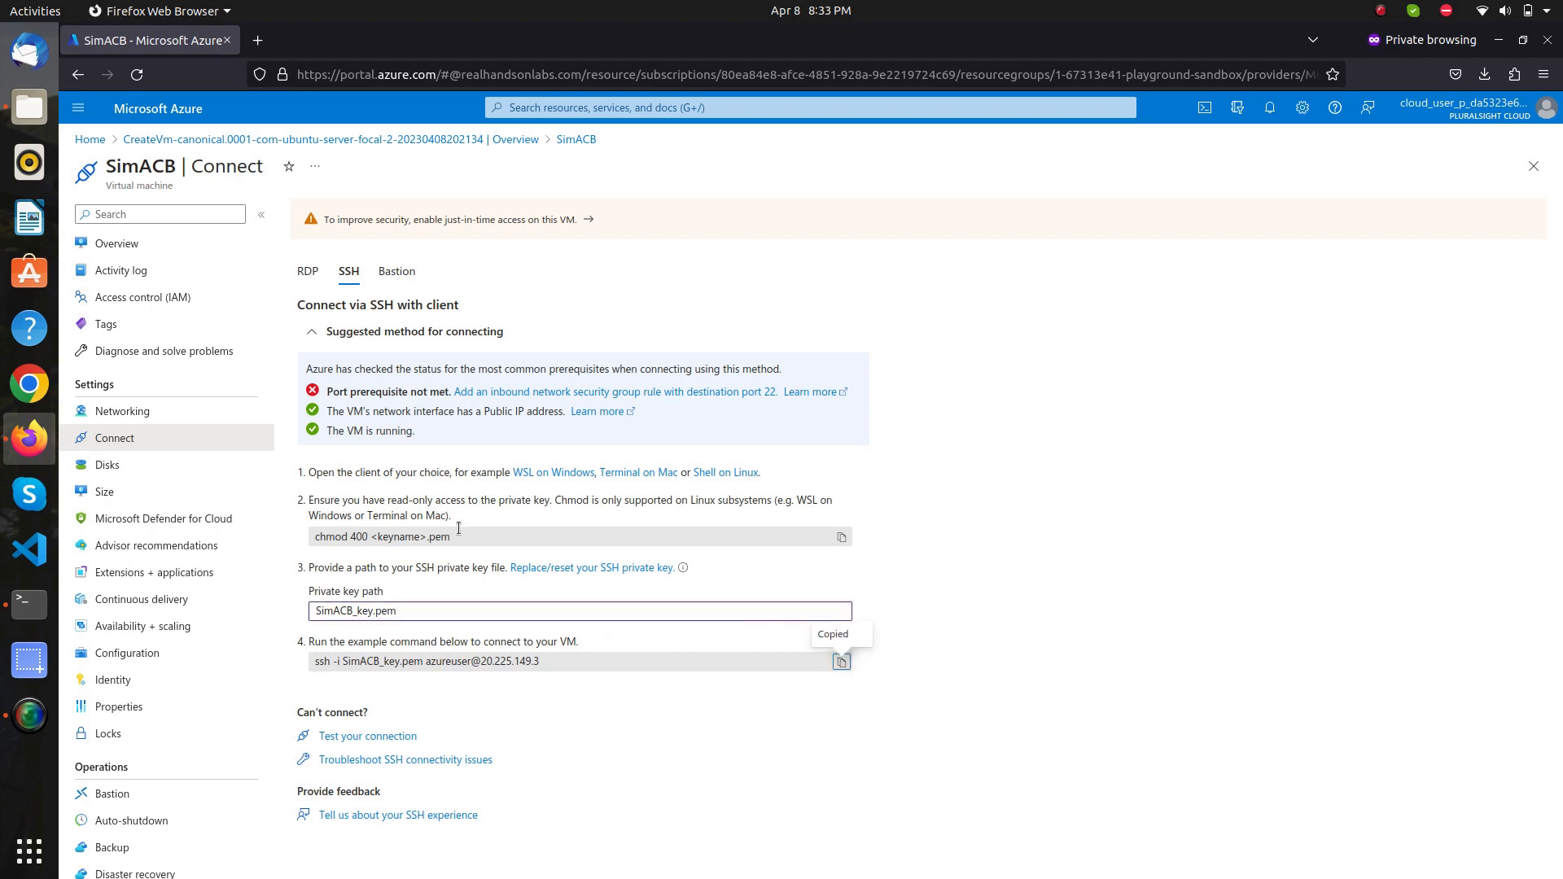
left_click(29, 604)
right_click(455, 146)
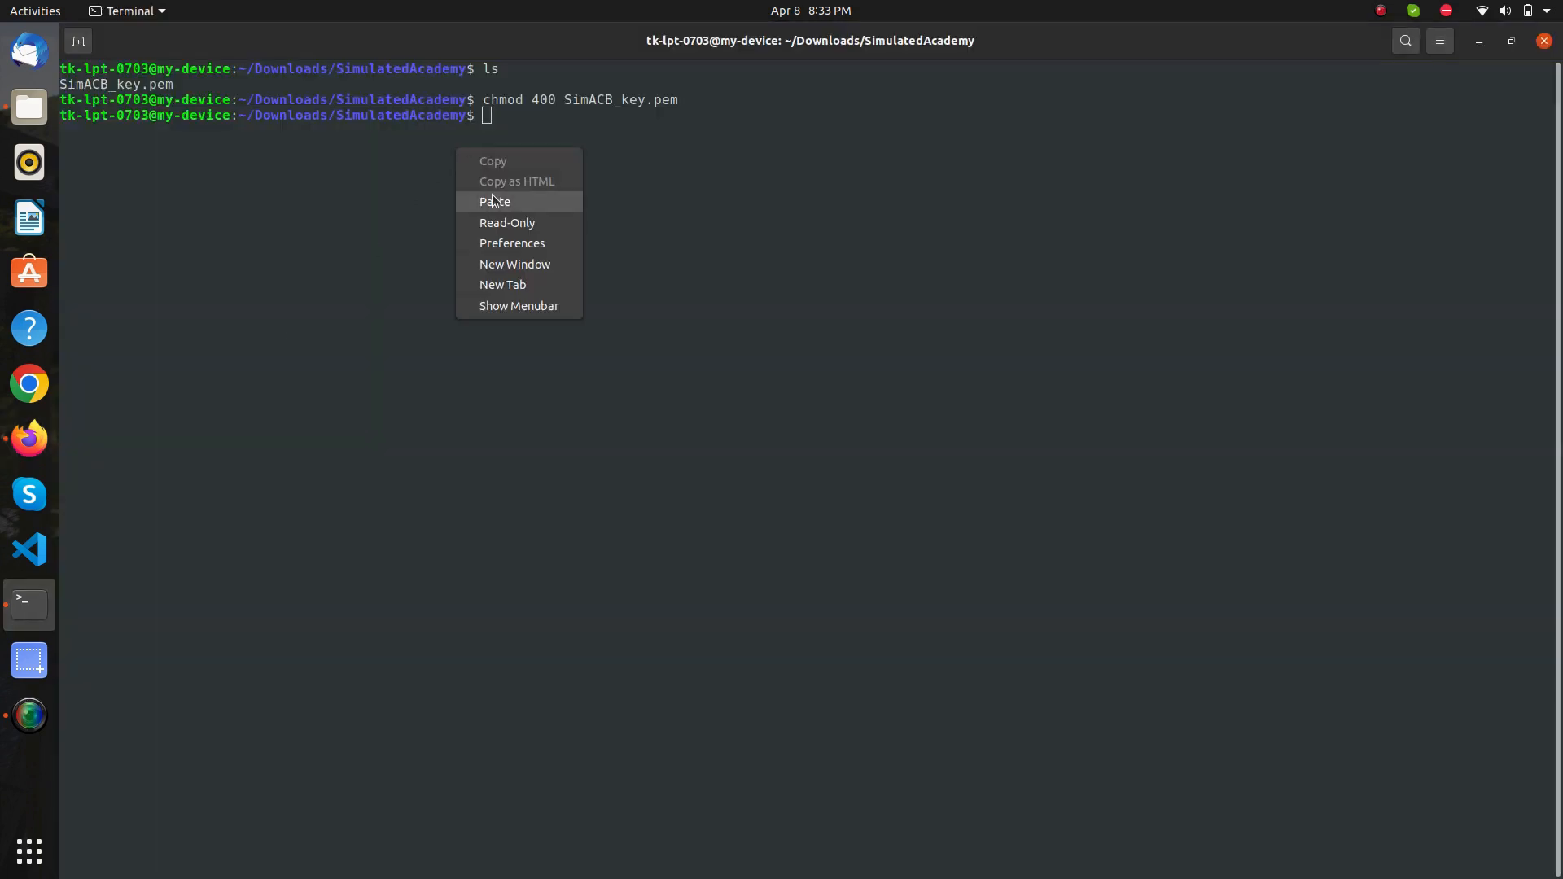
left_click(492, 200)
key("Return")
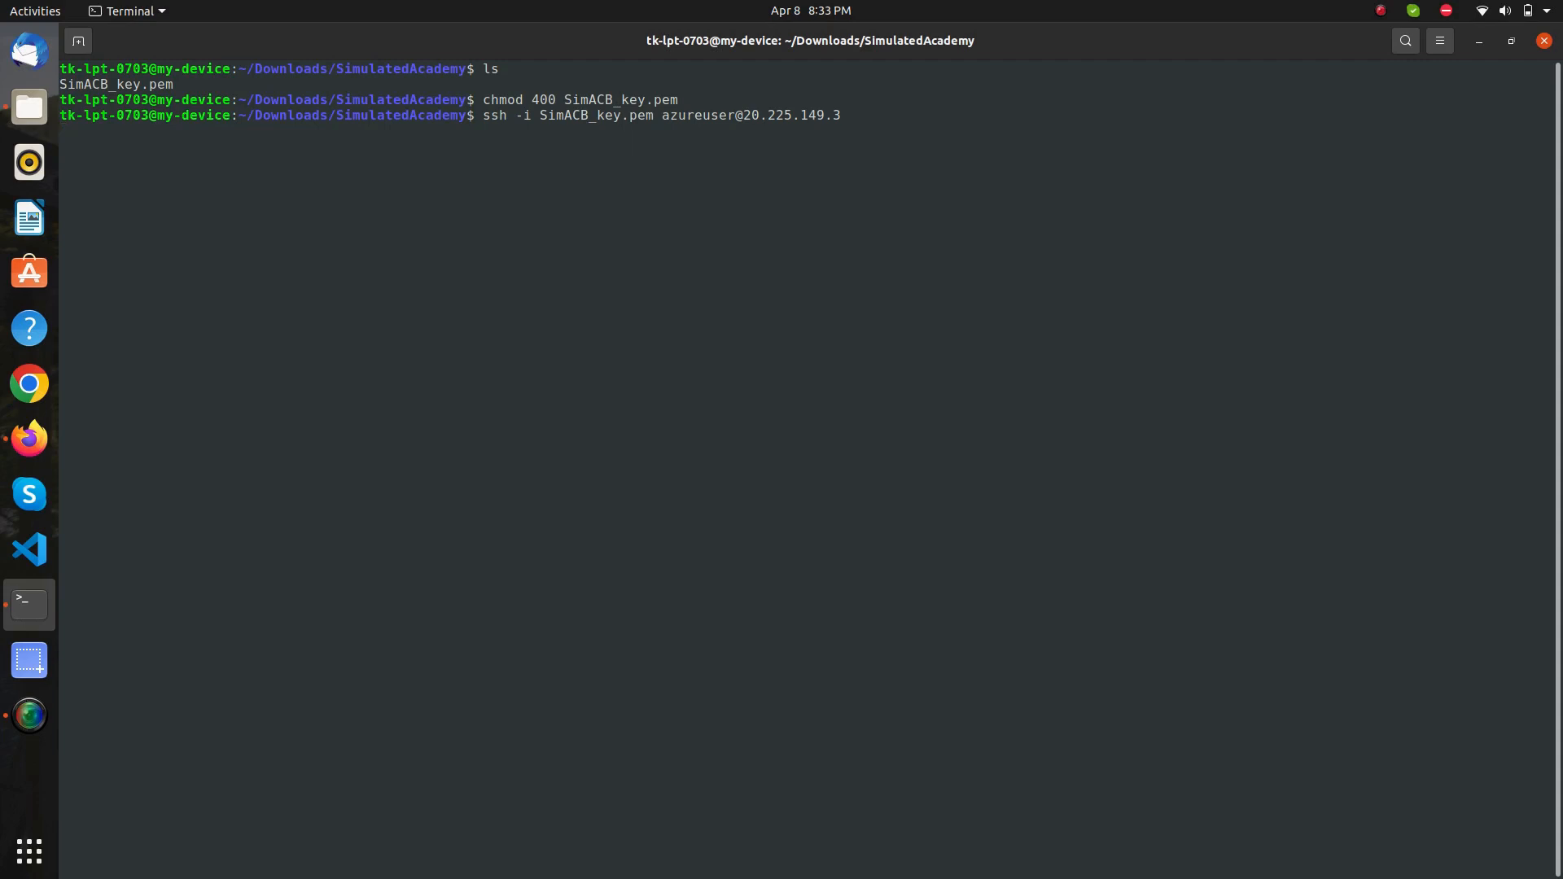
type("yes")
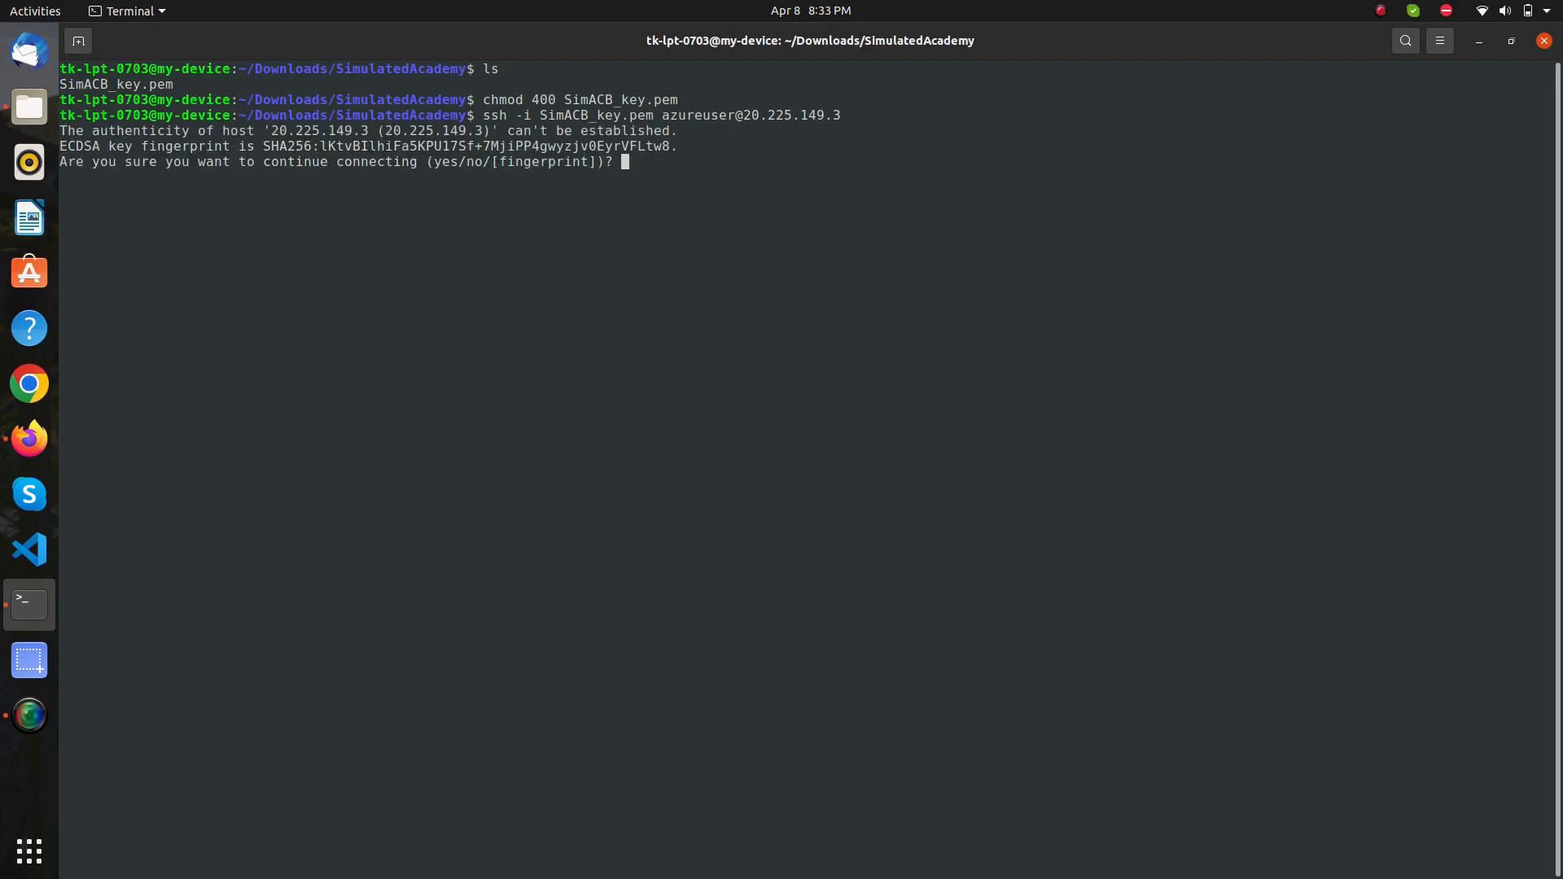
key("Return")
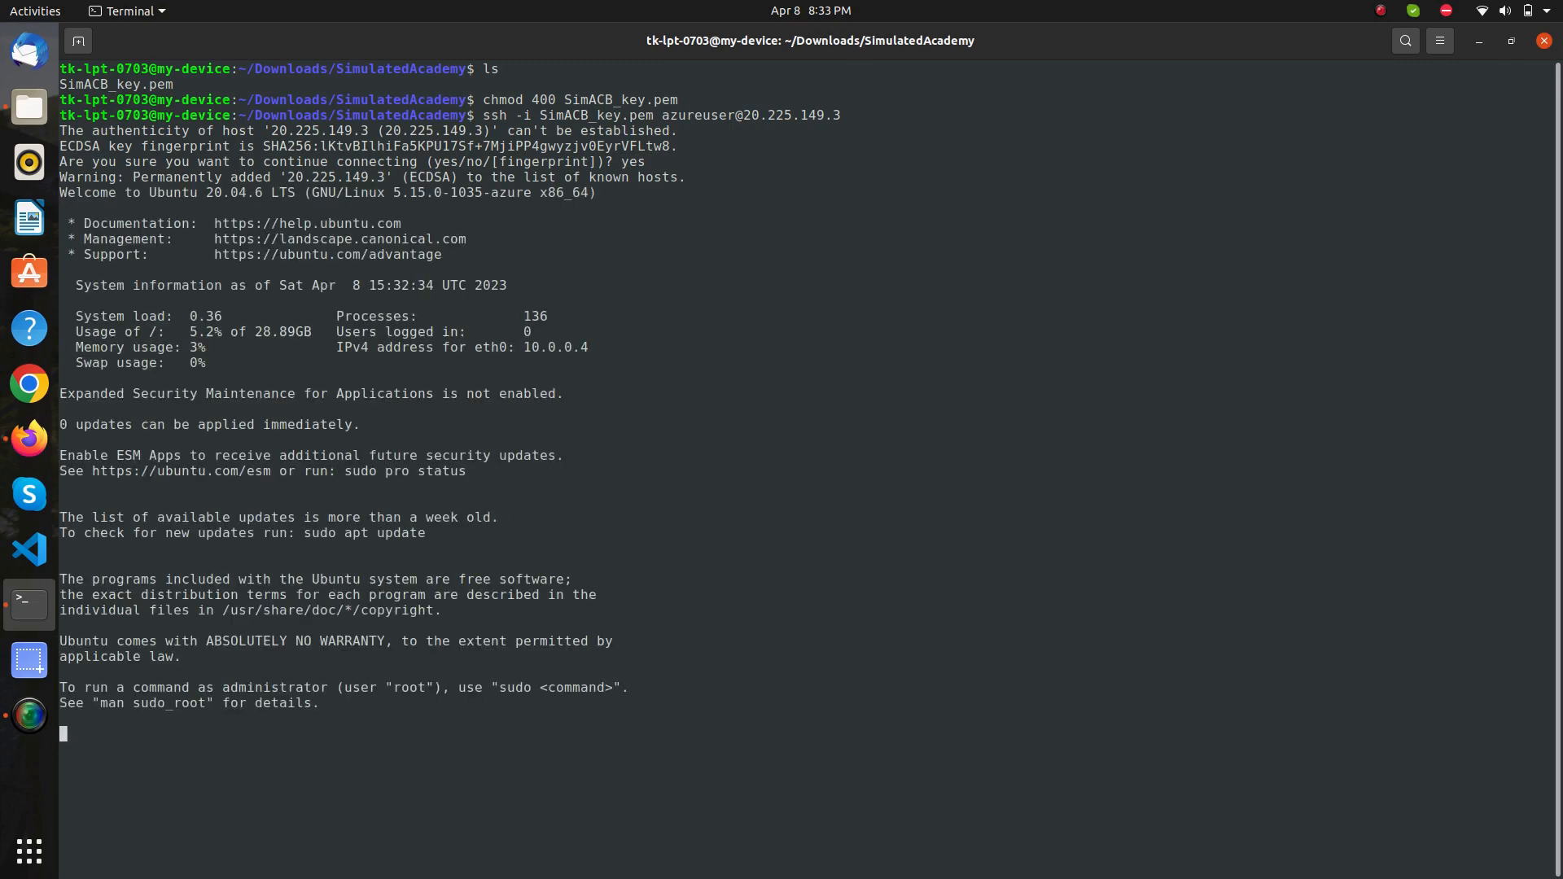
Clear the terminal and refresh the virtual machine's package lists with sudo apt update
type("clear")
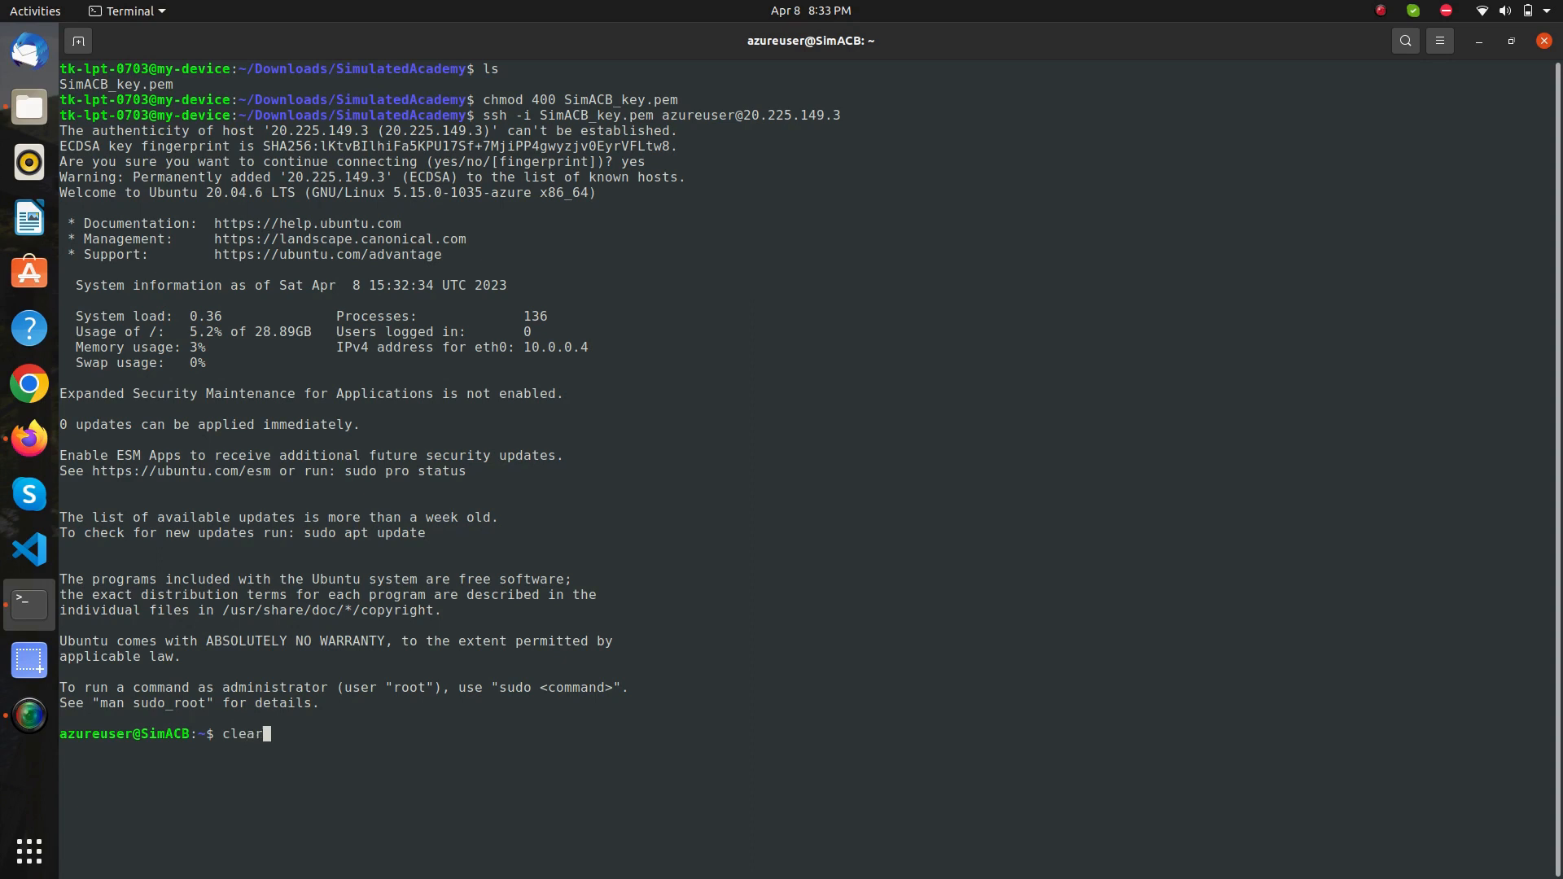
key("Return")
type("sudo")
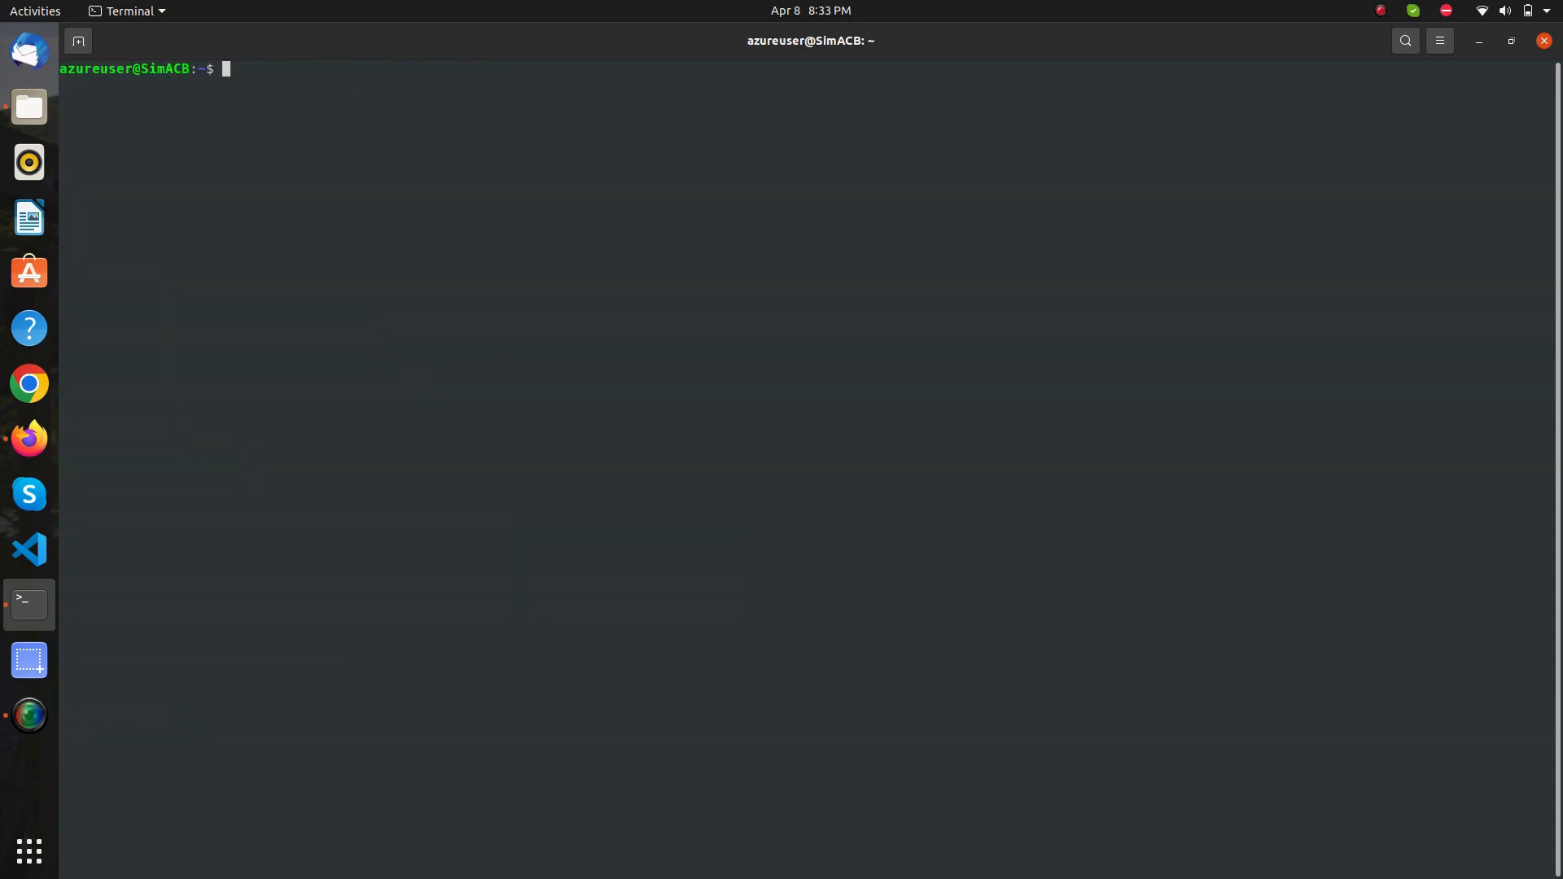
type(" apt update")
key("Return")
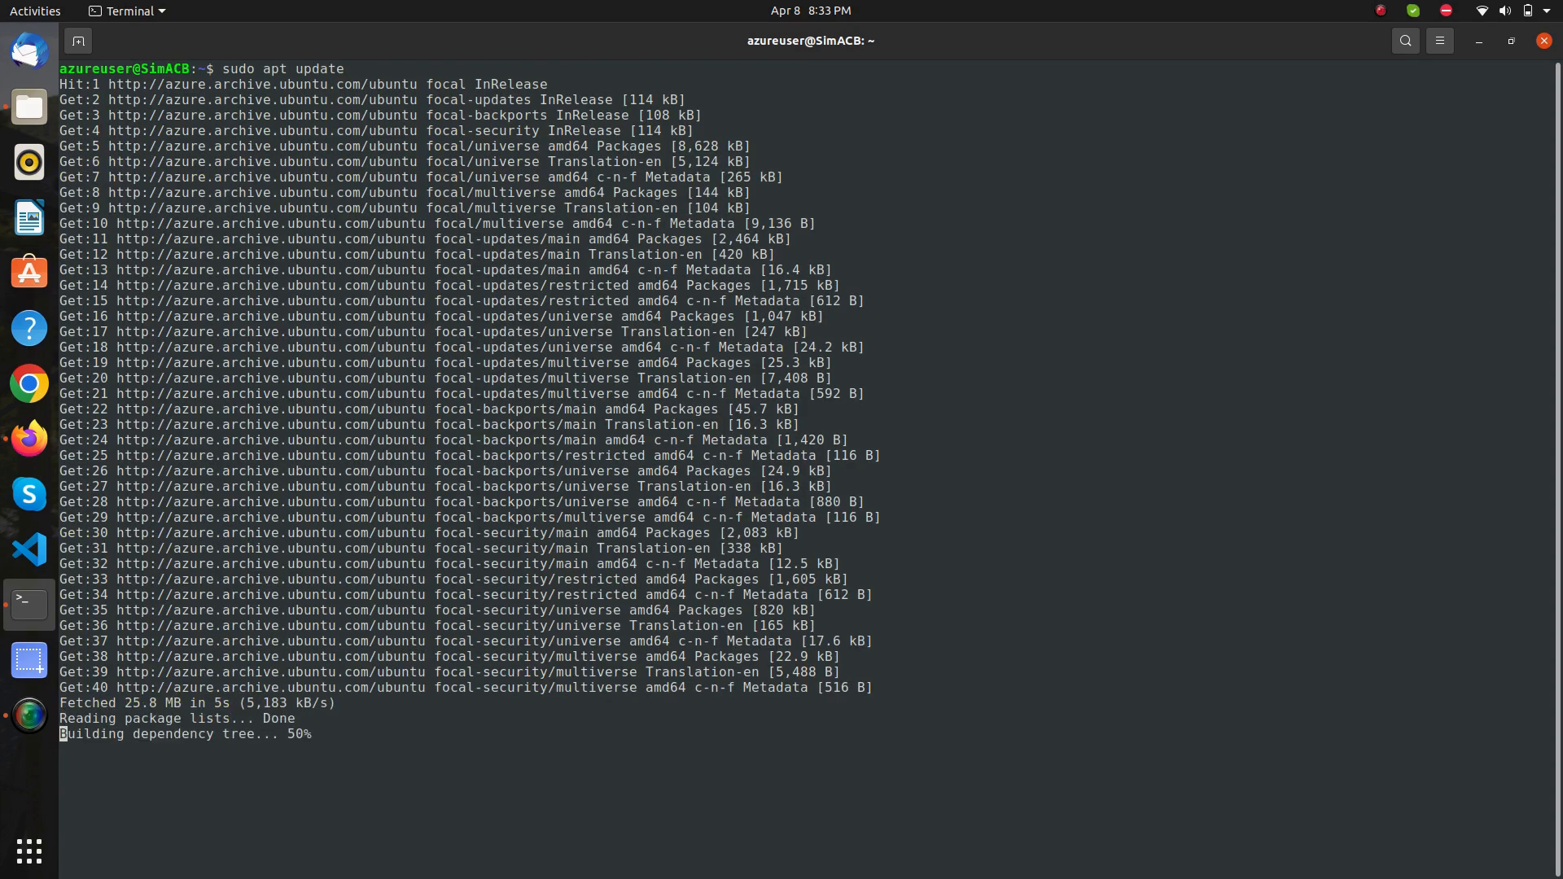
Clear the terminal and install the nginx web server with sudo apt install nginx -y
type("clear")
key("Return")
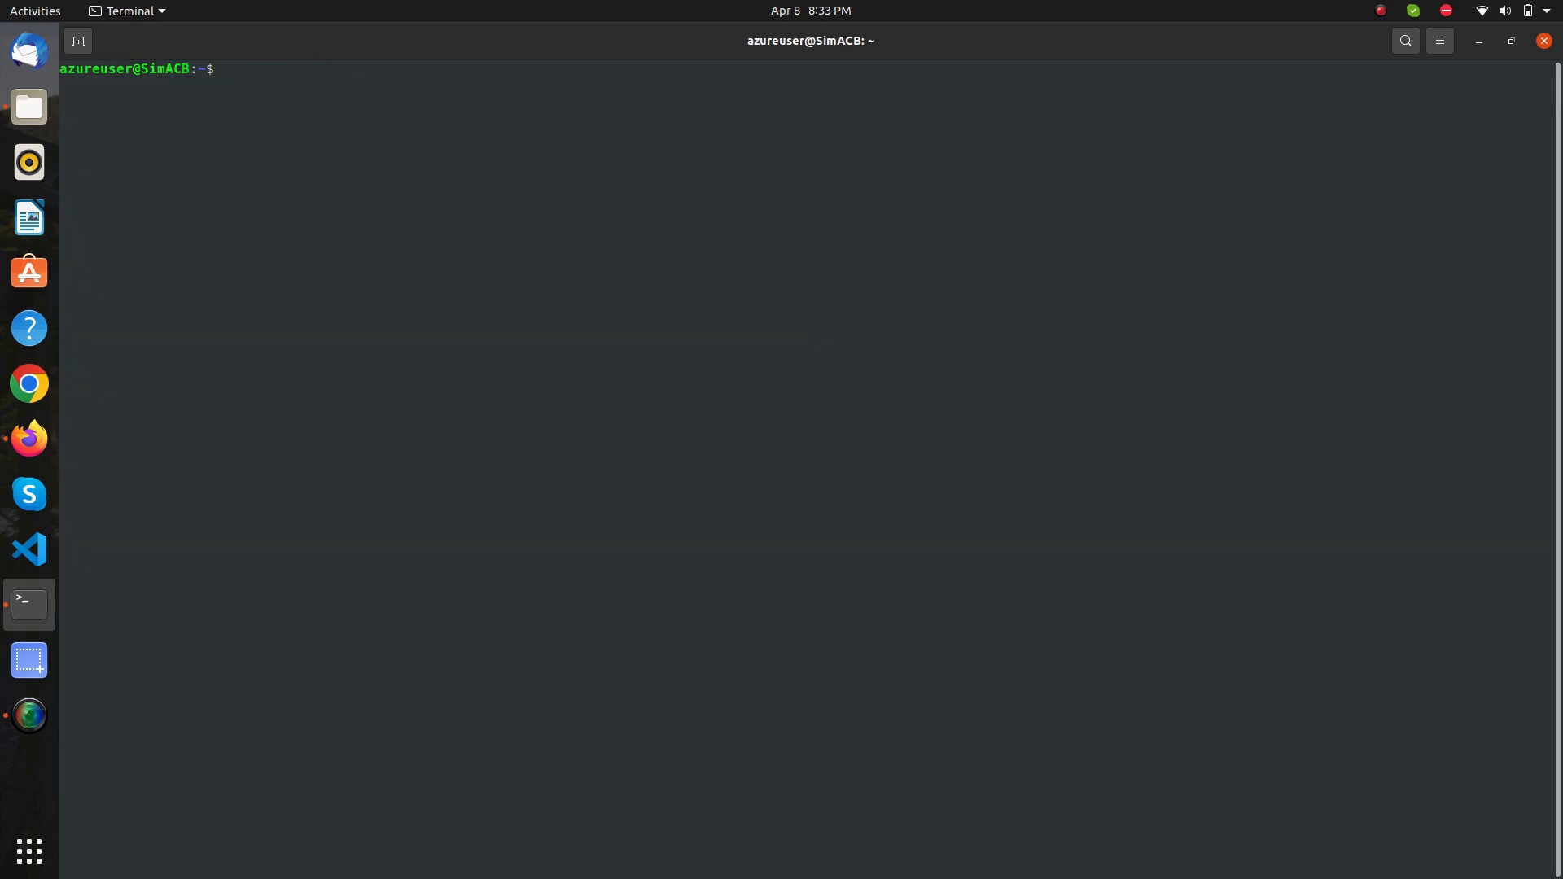
type("sudo apt insa")
key("BackSpace")
type("tall nginx -y")
key("Return")
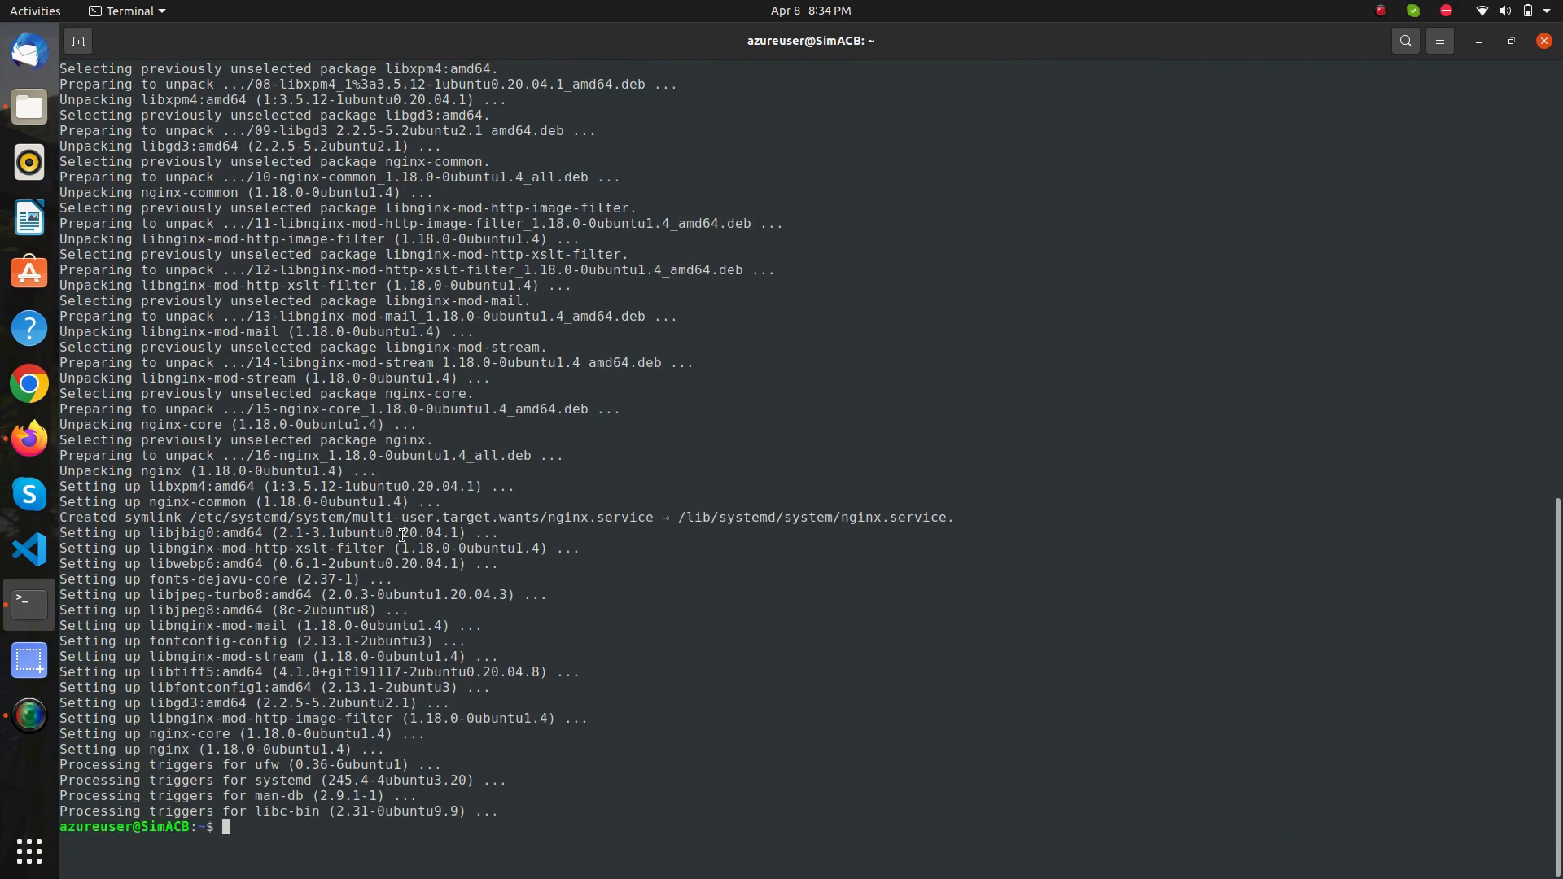
Clear the terminal, run sudo systemctl status nginx, and highlight the service's active state in the output
type("clear")
key("Return")
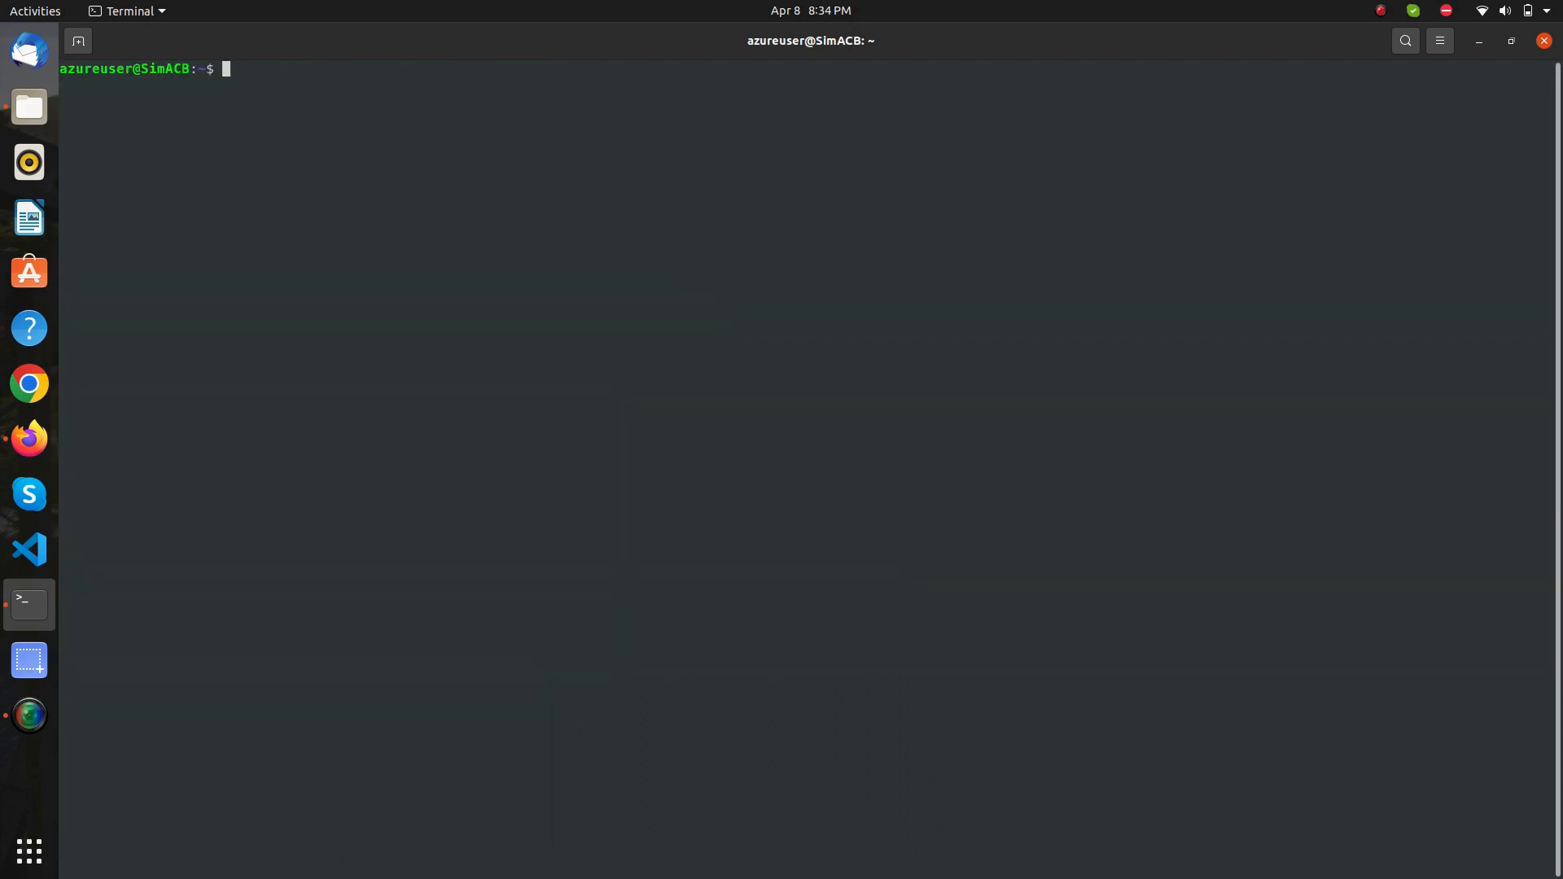
type("sudo systemctl status nginx")
key("Return")
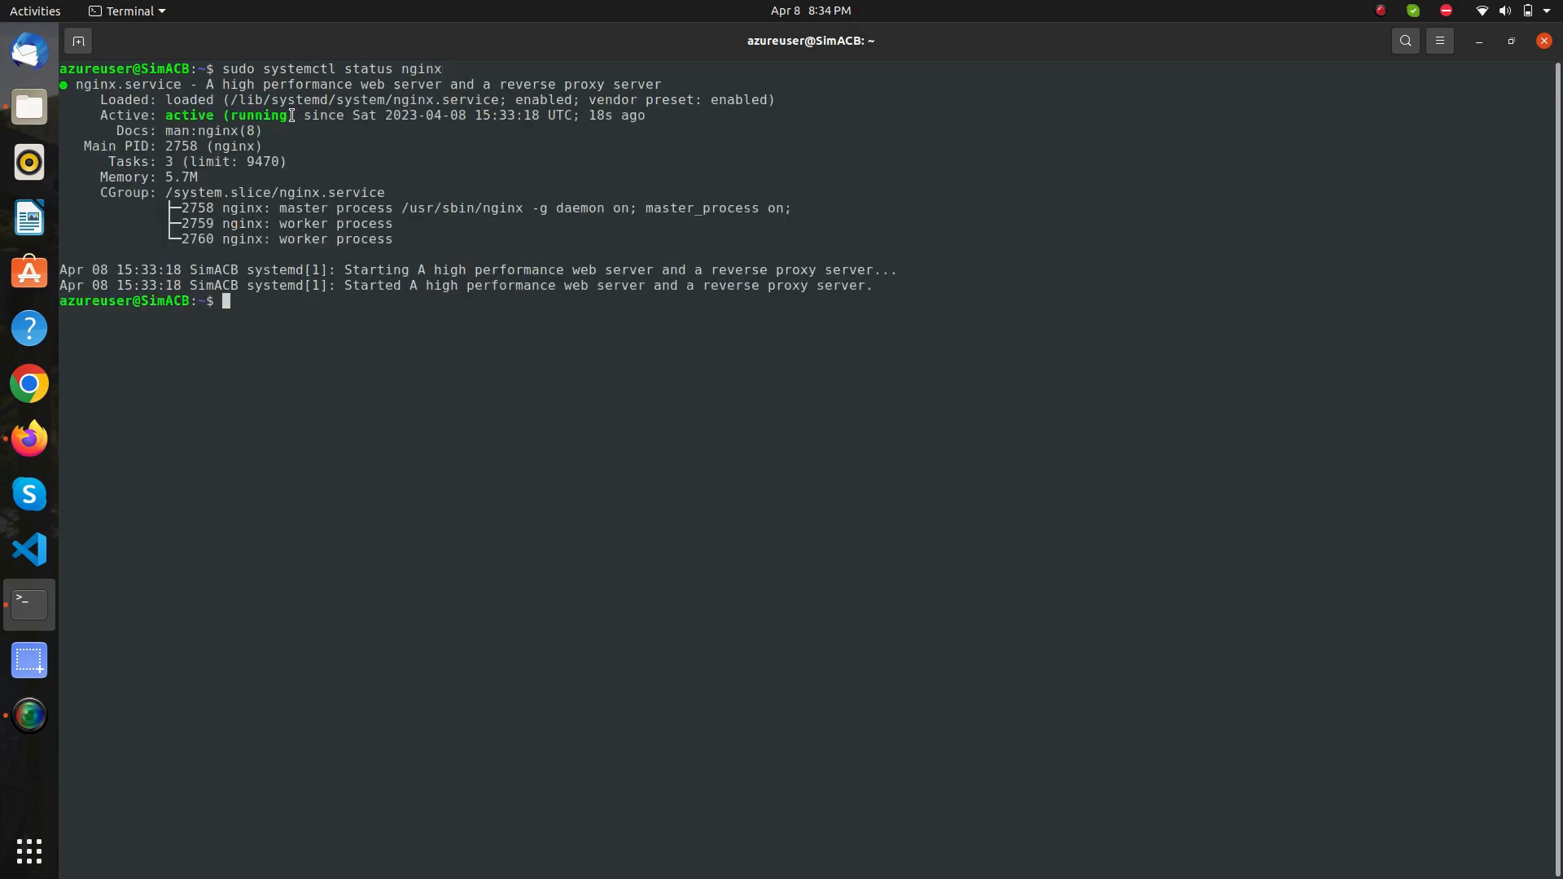
left_click_drag(292, 115, 164, 115)
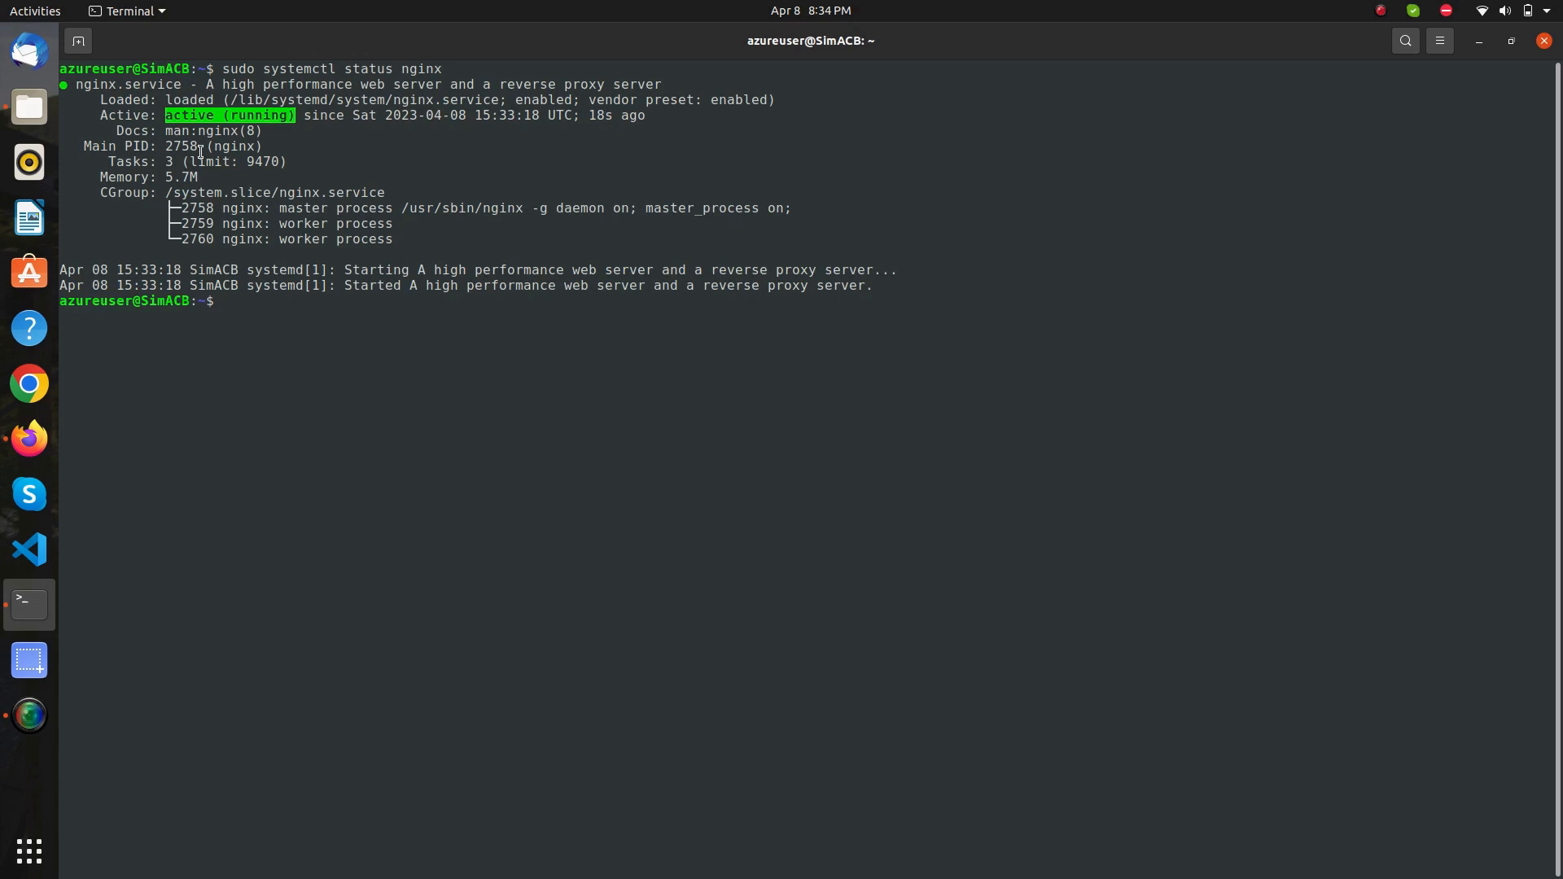
Recall the nginx status command, change it to sudo systemctl start nginx, and run it
left_click(306, 312)
key("Up")
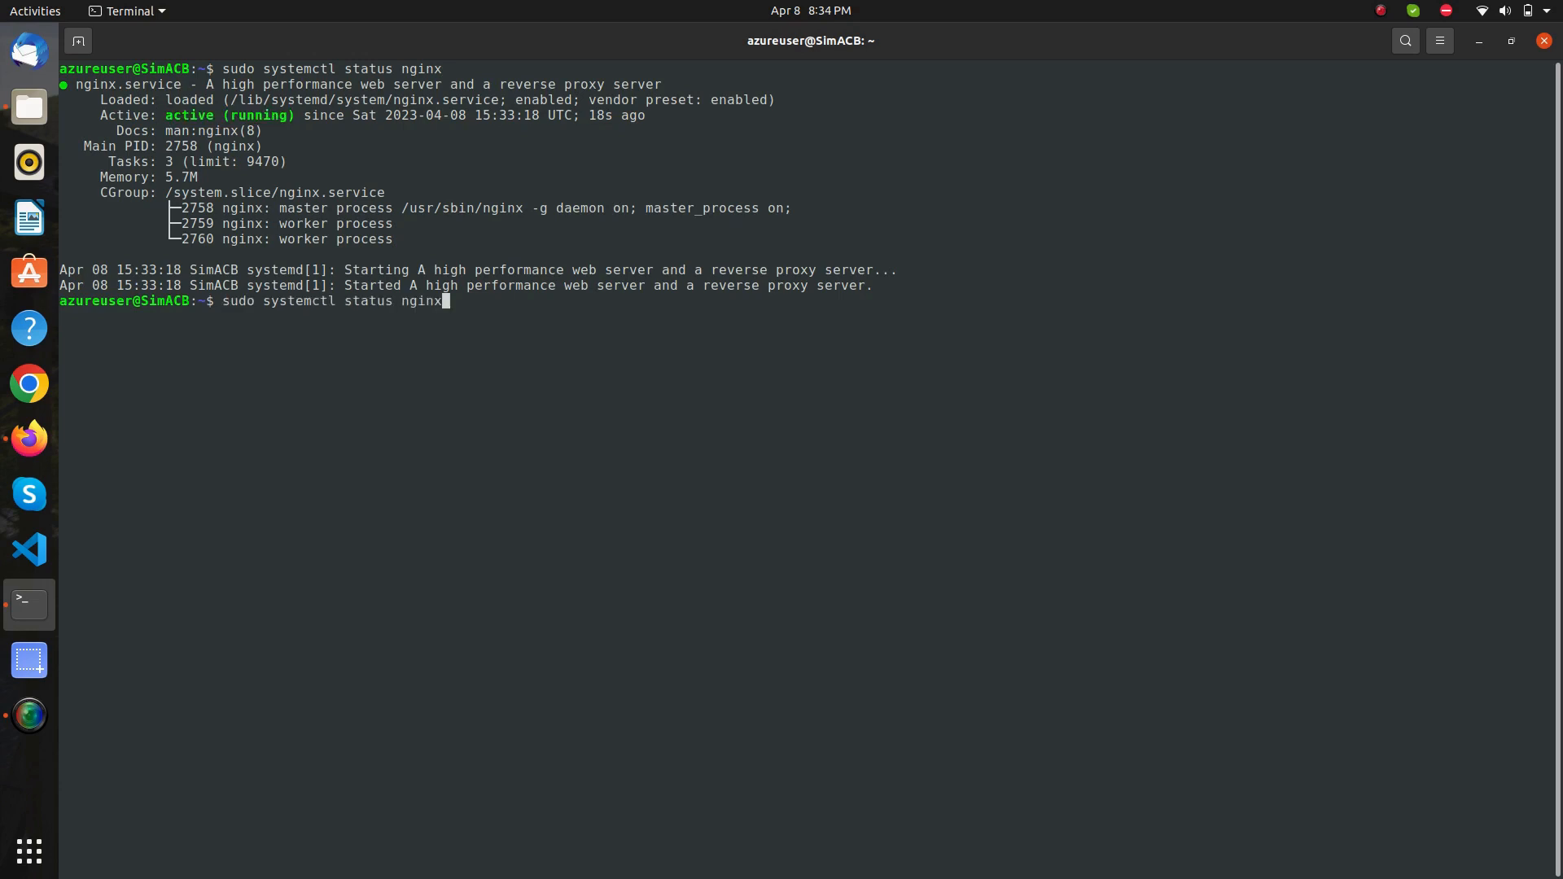
key("Left")
key("Left")
key("Left")
key("Left")
key("Left")
key("Left")
key("Left")
key("BackSpace")
key("BackSpace")
key("BackSpace")
type("a")
key("Delete")
key("Return")
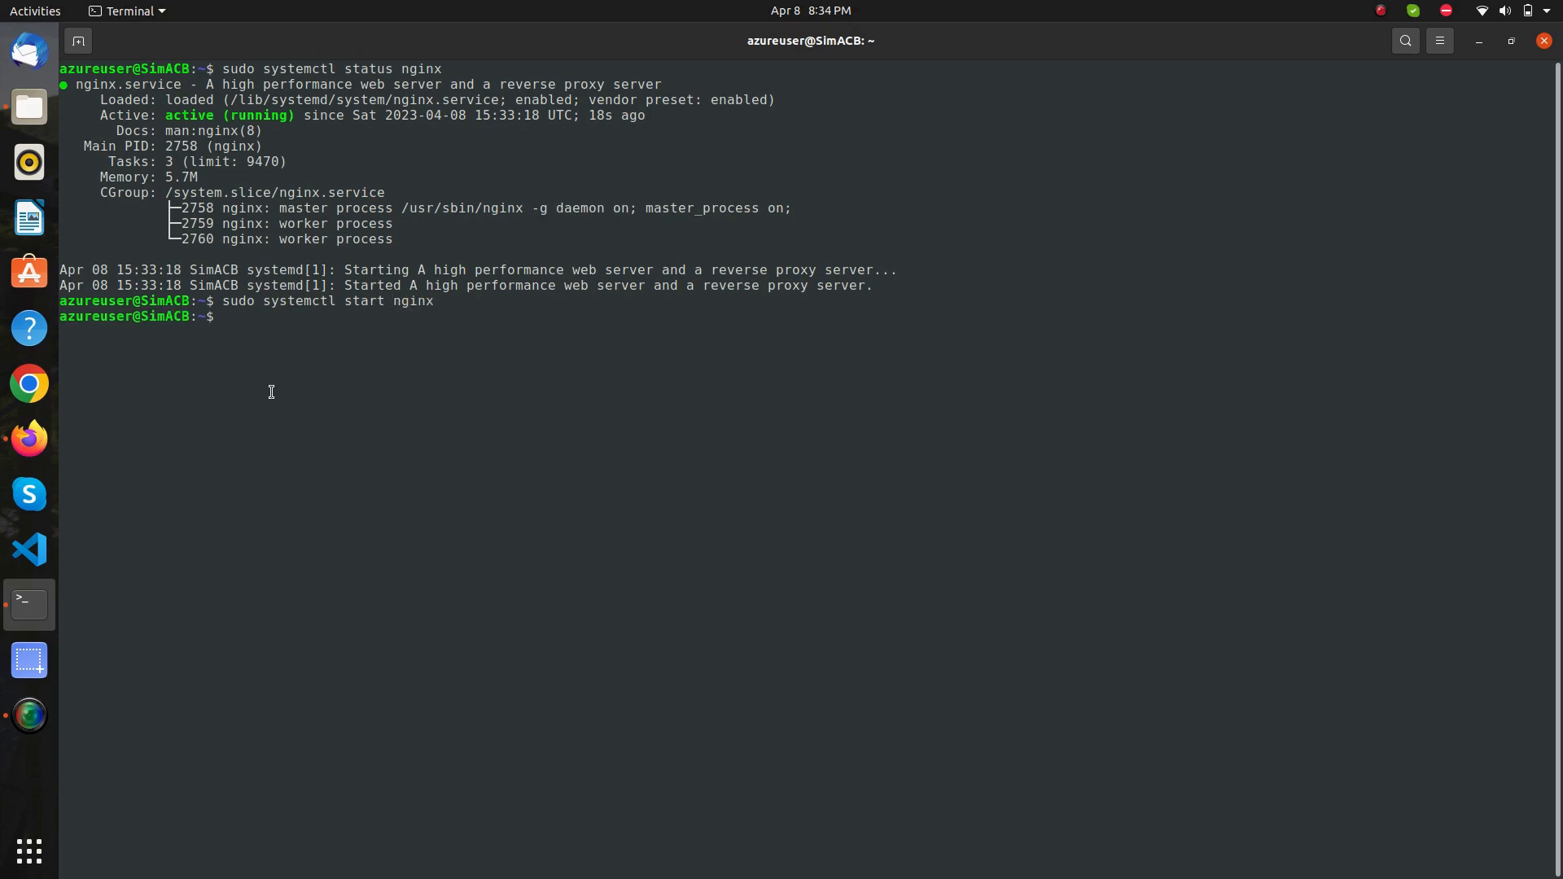
Switch to Firefox, return to SimACB's overview discarding the unsaved edits, and copy its public IP address
left_click(30, 439)
left_click(194, 259)
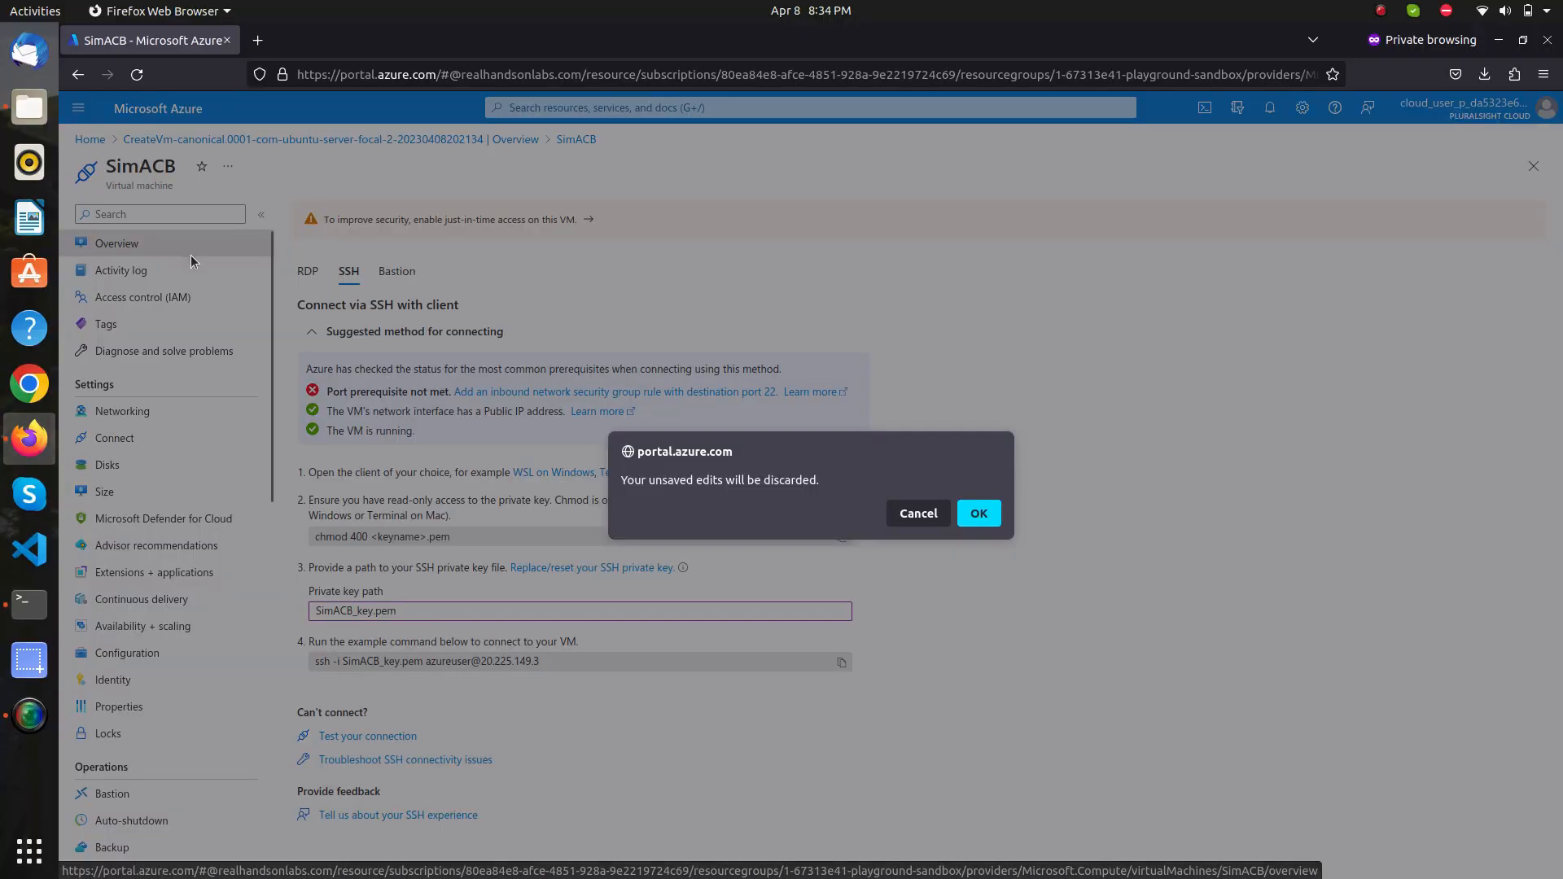
left_click(979, 517)
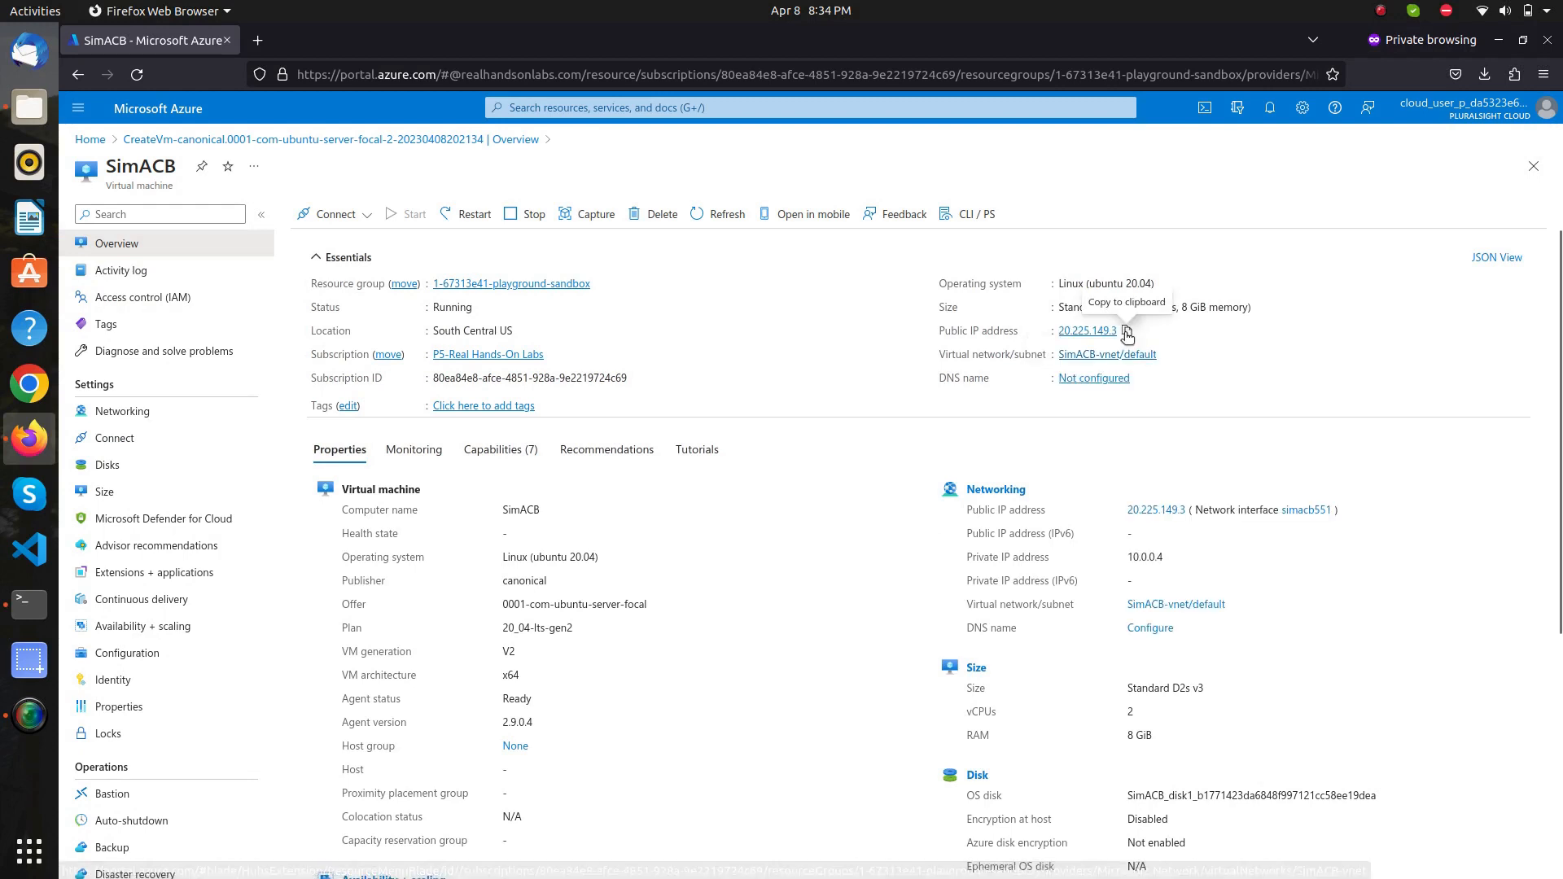
left_click(1127, 331)
Load the copied public IP address in a new browser tab and highlight all the text on the page
left_click(257, 40)
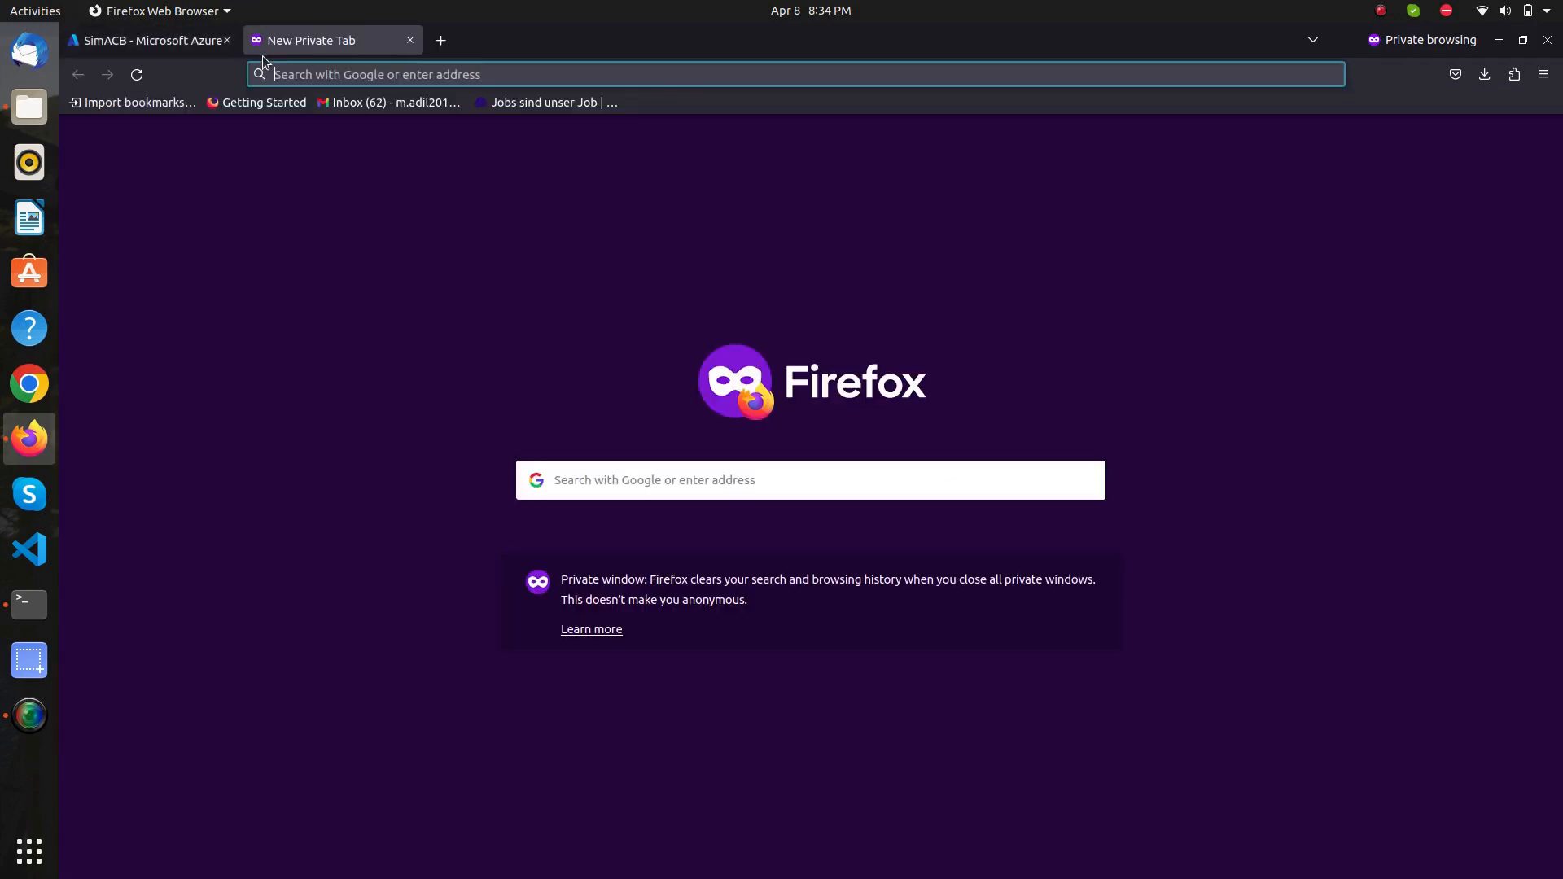
key("ctrl+v")
key("Return")
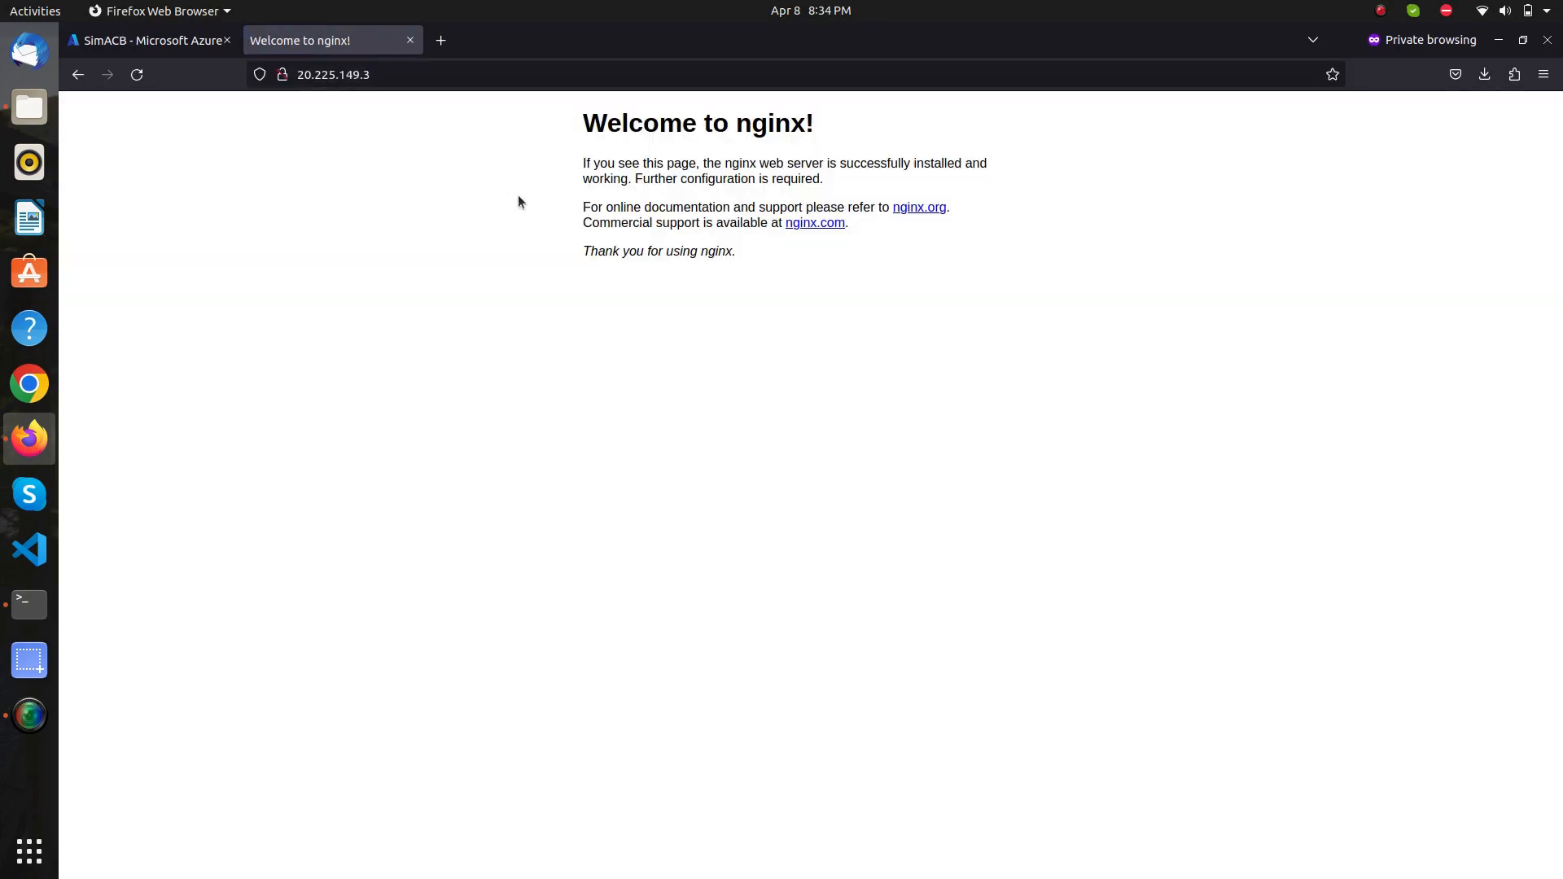
left_click_drag(744, 256, 441, 94)
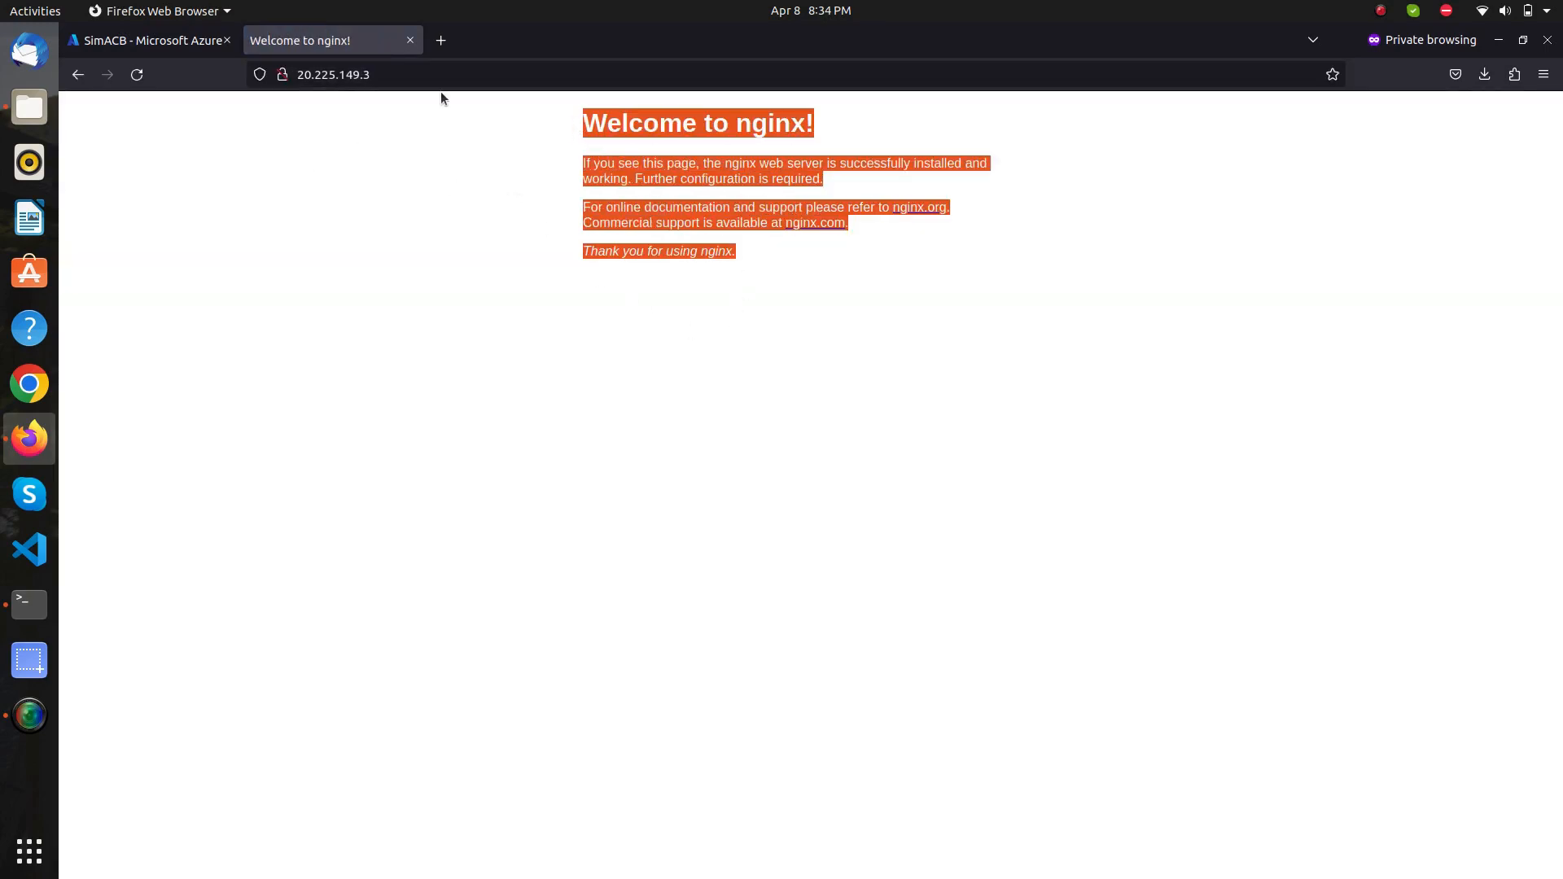
Back in the Azure portal, open SimACB's networking settings and highlight port 80 in the HTTP inbound rule
left_click(135, 40)
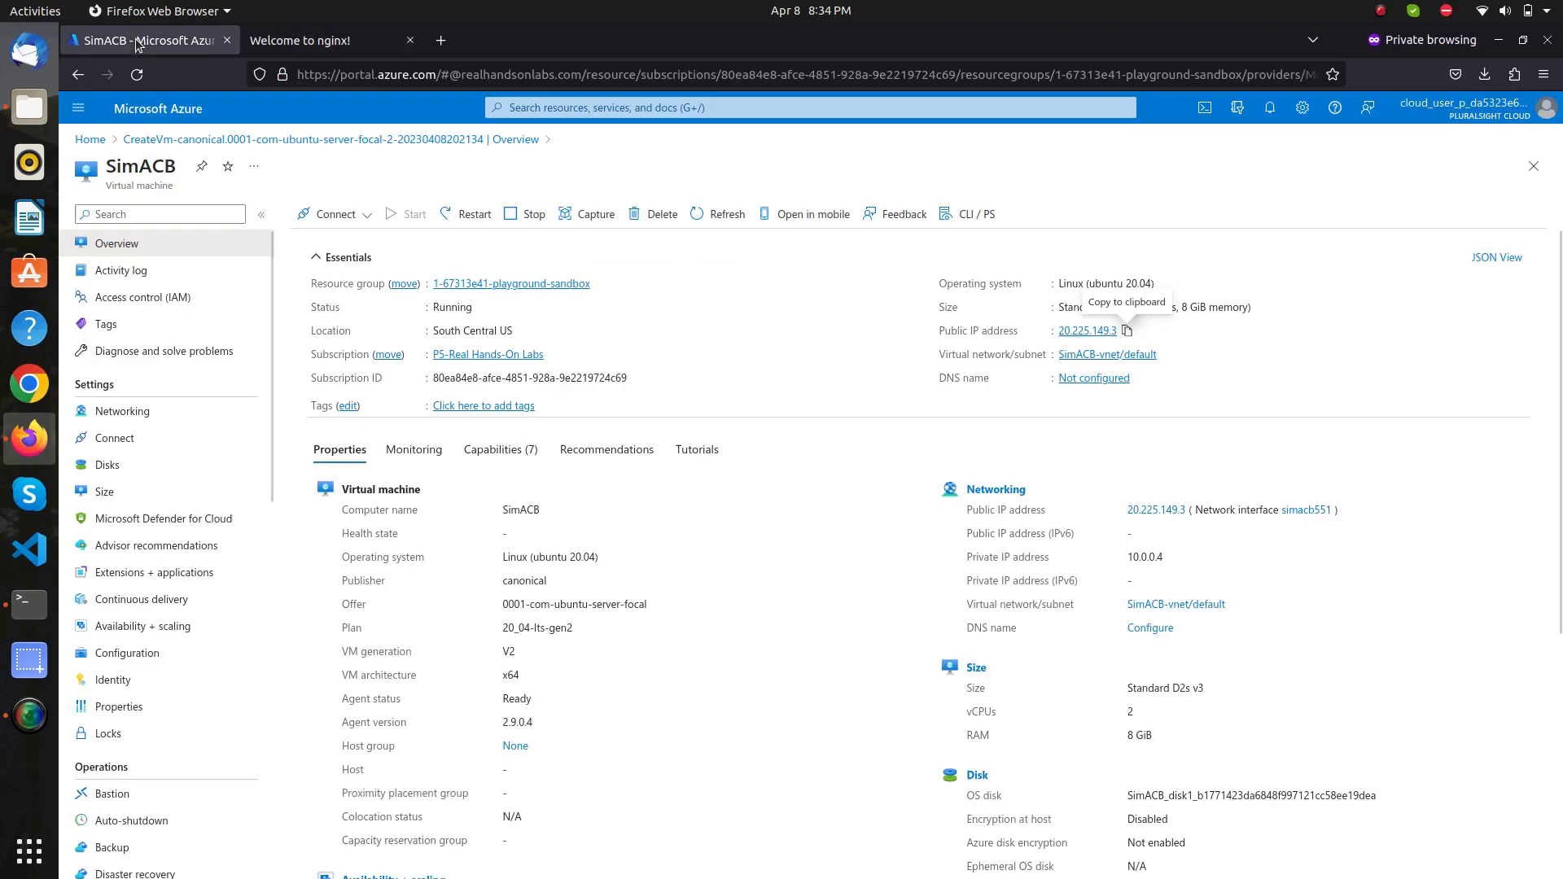
left_click(142, 415)
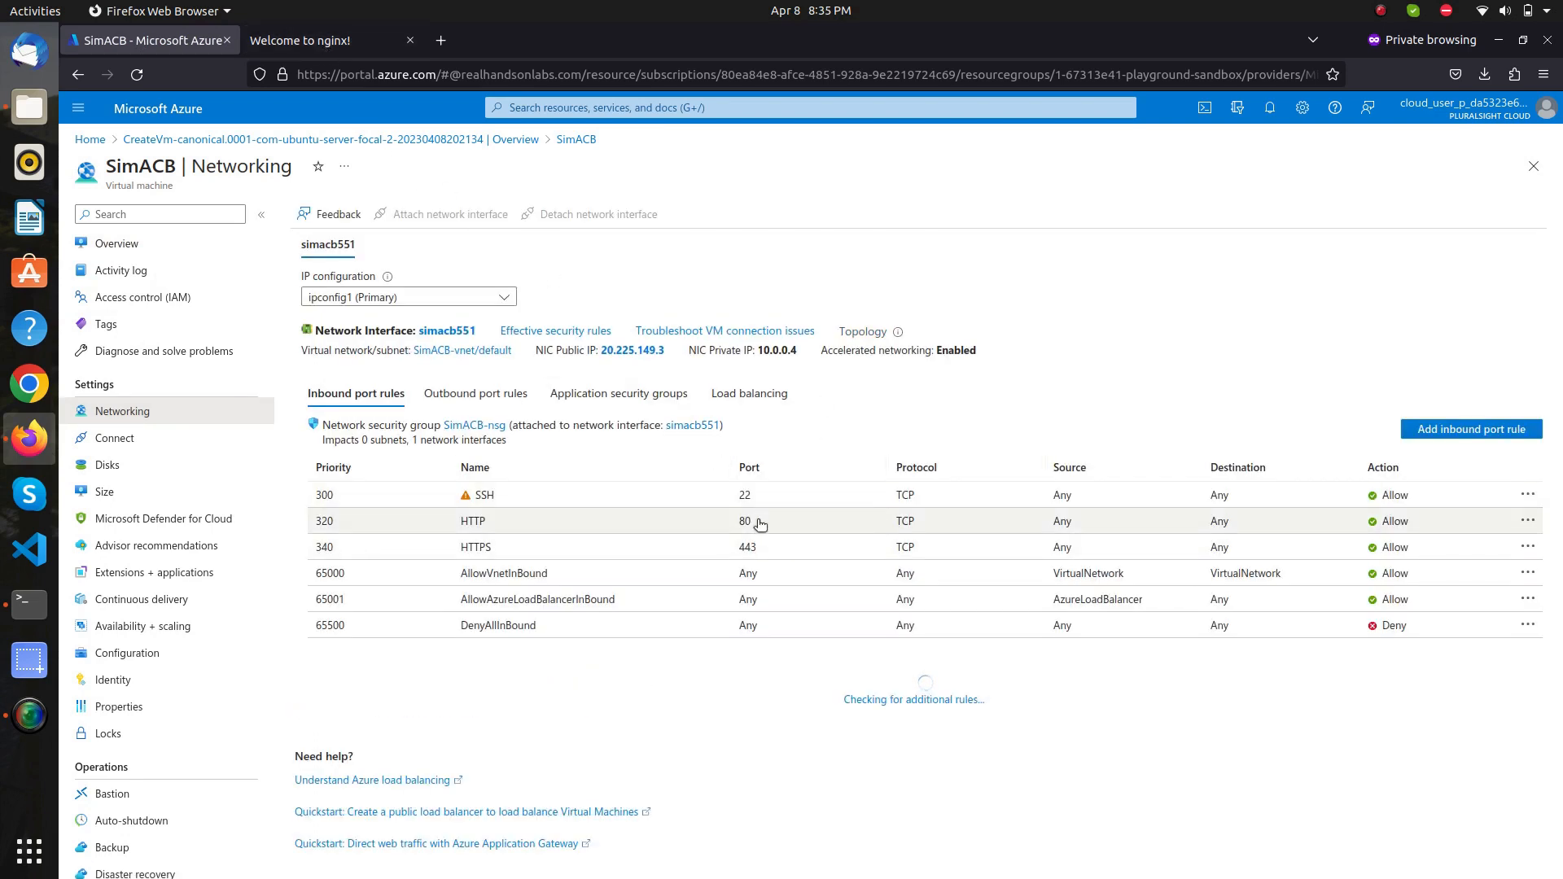
left_click_drag(759, 524, 745, 527)
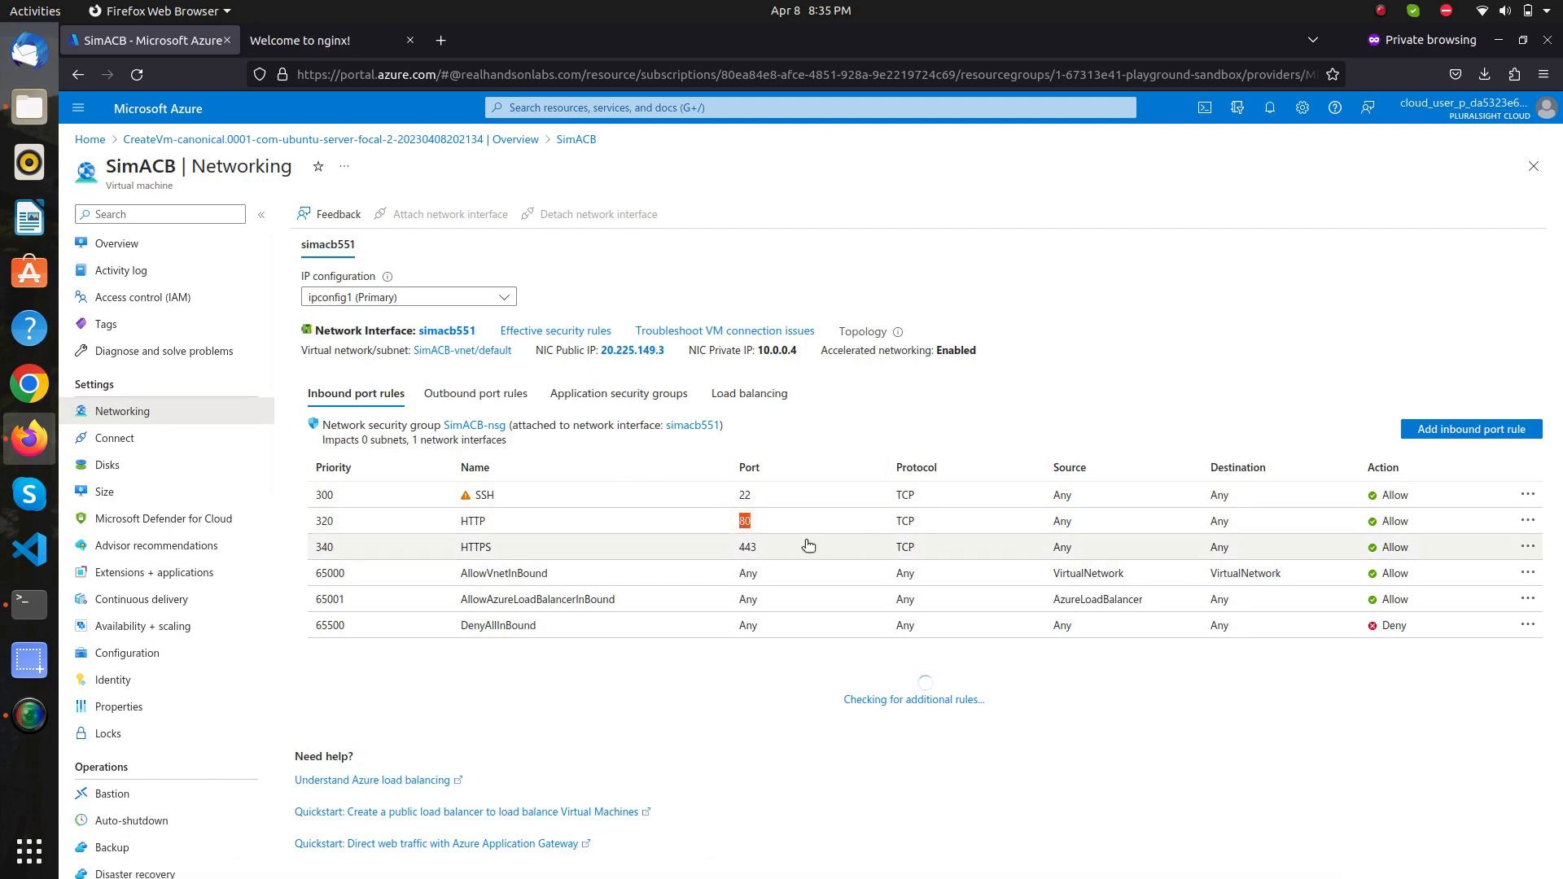
Return to SimACB's overview and look through the management options available for the virtual machine
left_click(147, 252)
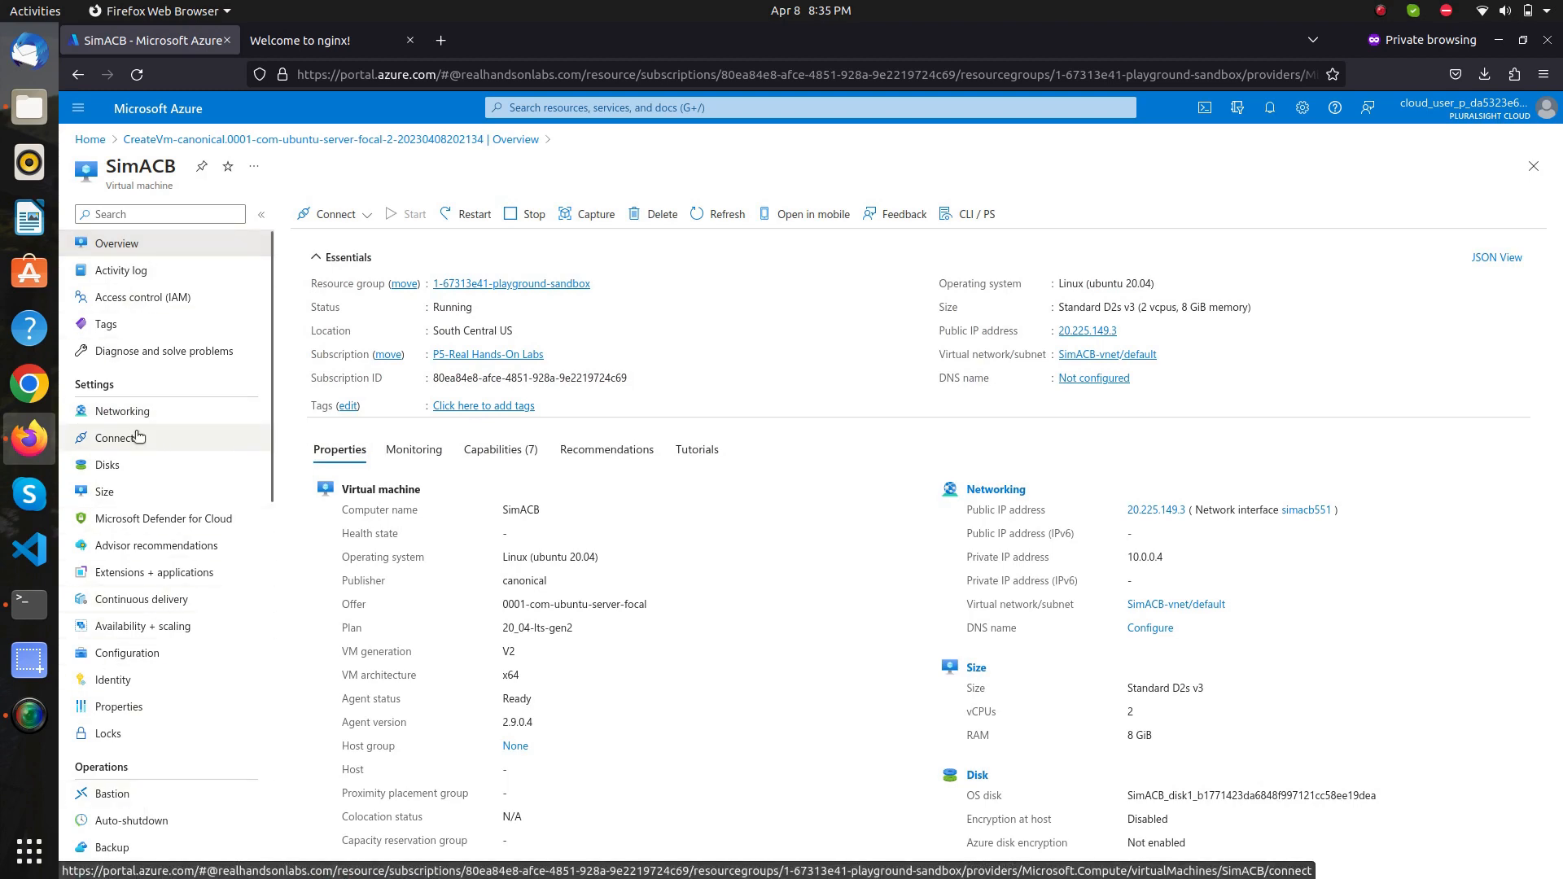
scroll(147, 534, "down", 1)
scroll(147, 538, "down", 5)
scroll(150, 548, "up", 6)
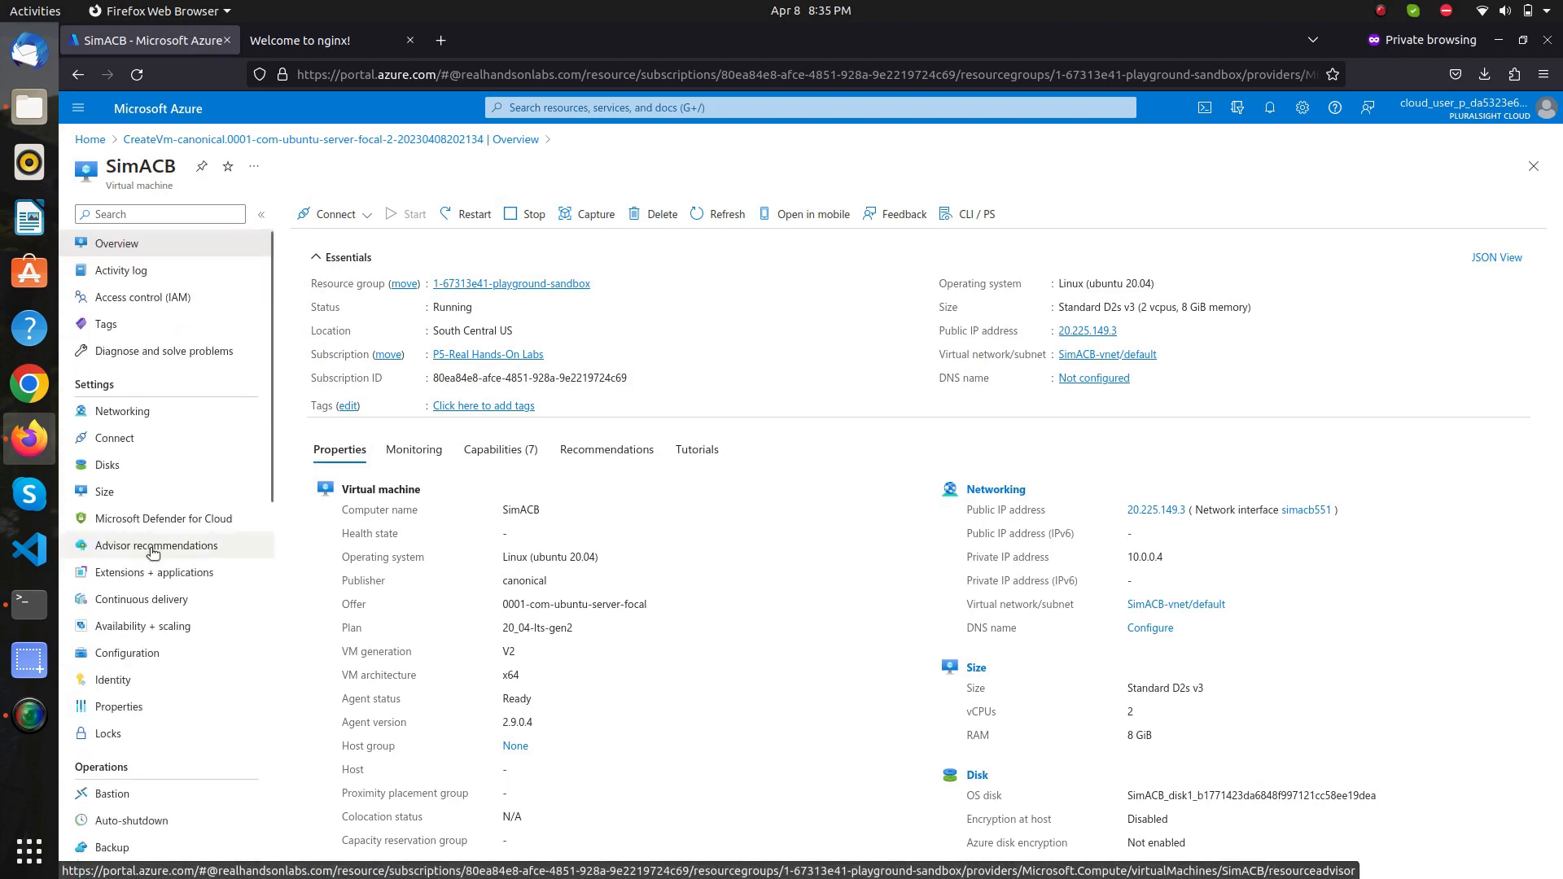